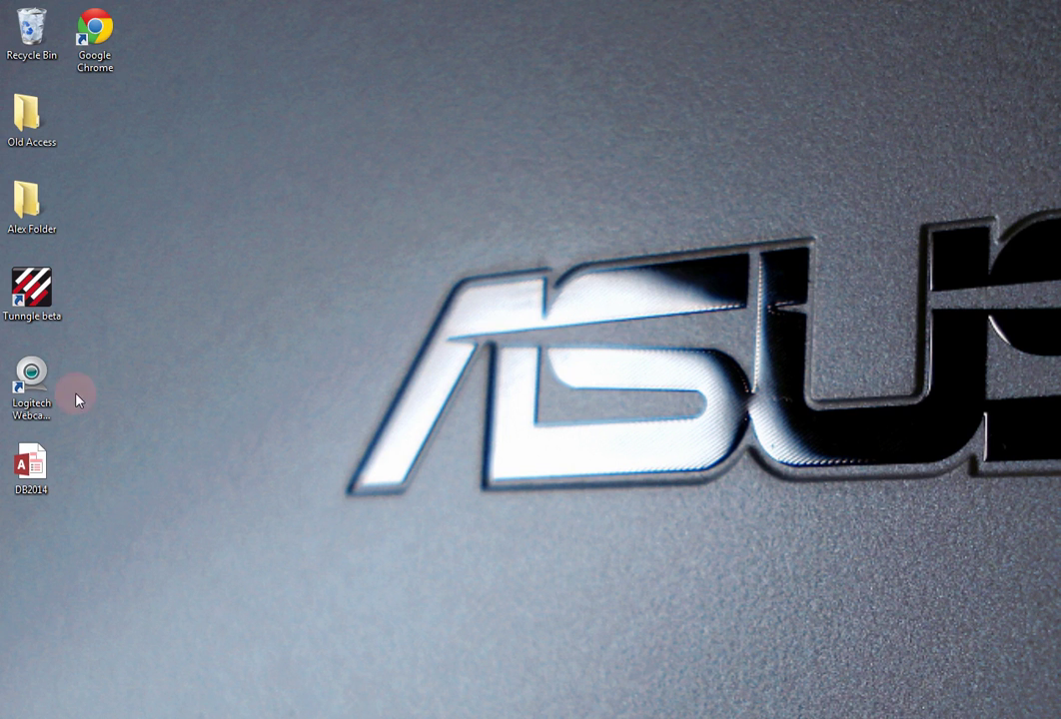
# Open the DB2014 database from the desktop and look through the records of the tblData table
pyautogui.click(31, 464)
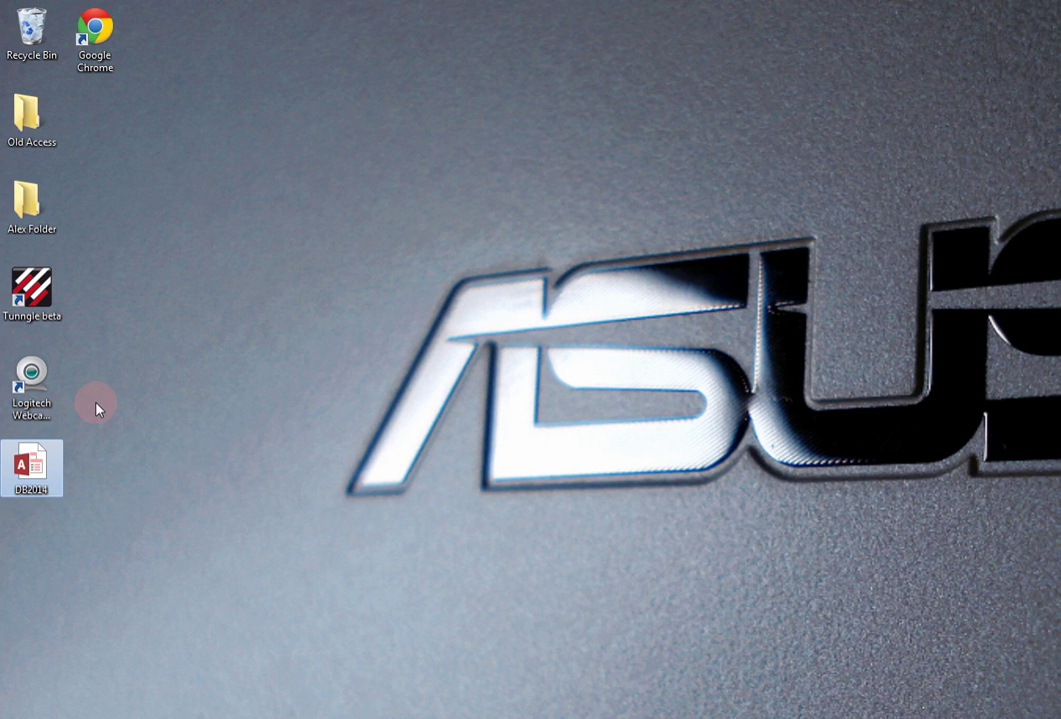
pyautogui.doubleClick(31, 465)
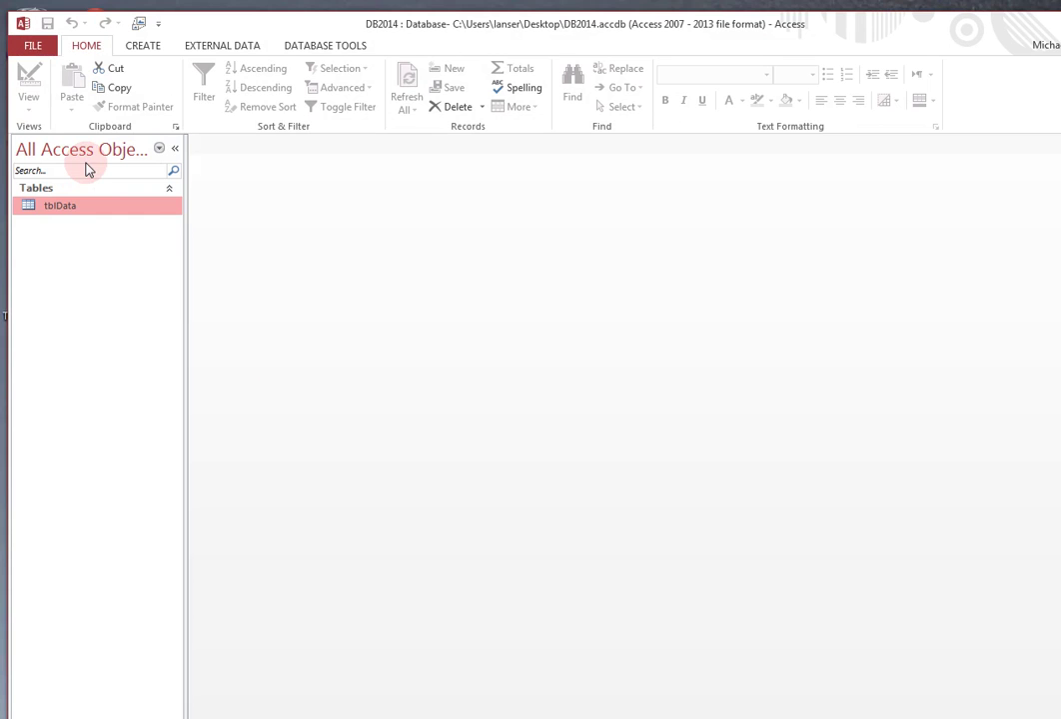
pyautogui.doubleClick(85, 207)
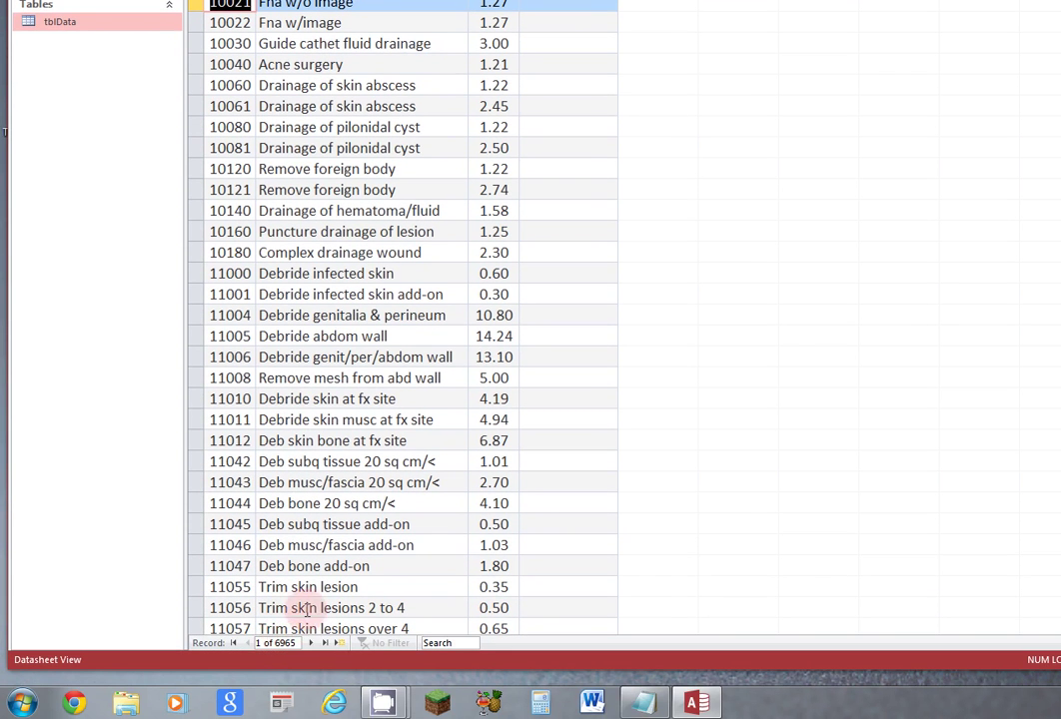
pyautogui.scroll(-15, 333, 281)
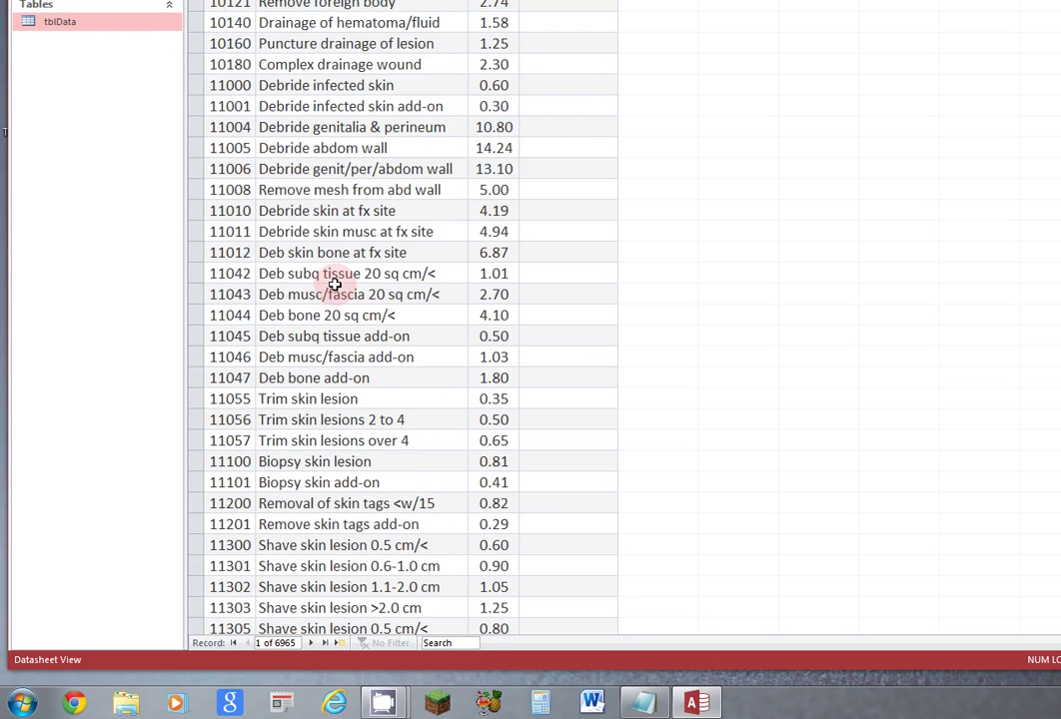
pyautogui.scroll(-2, 336, 288)
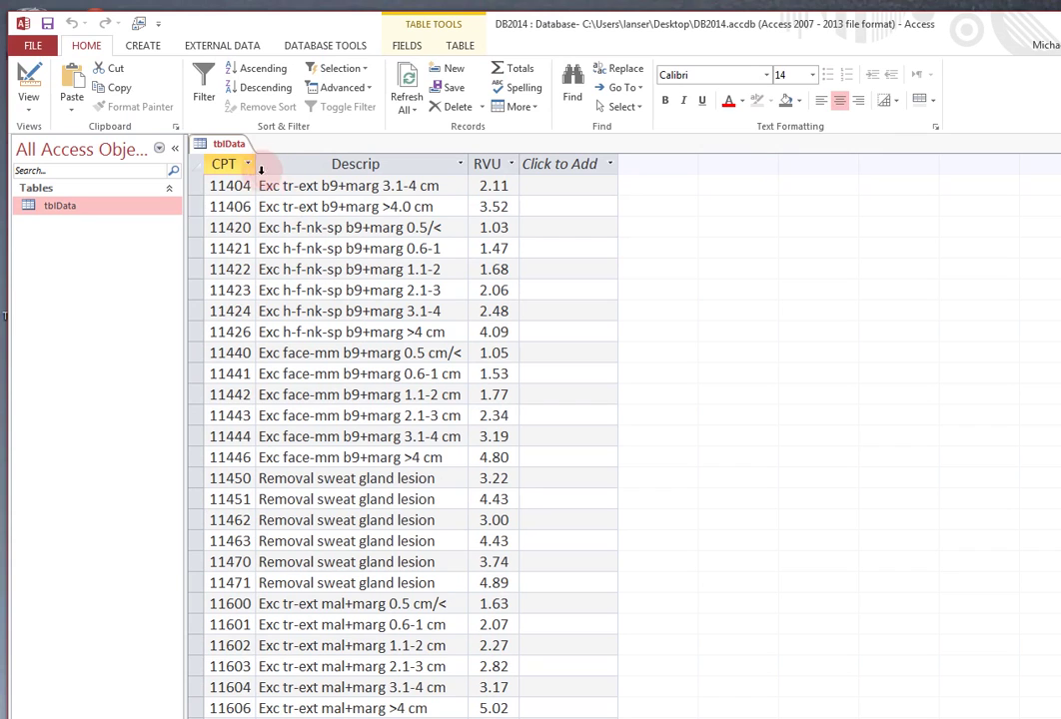
# Create a blank form and save it as frmCPTs
pyautogui.click(143, 45)
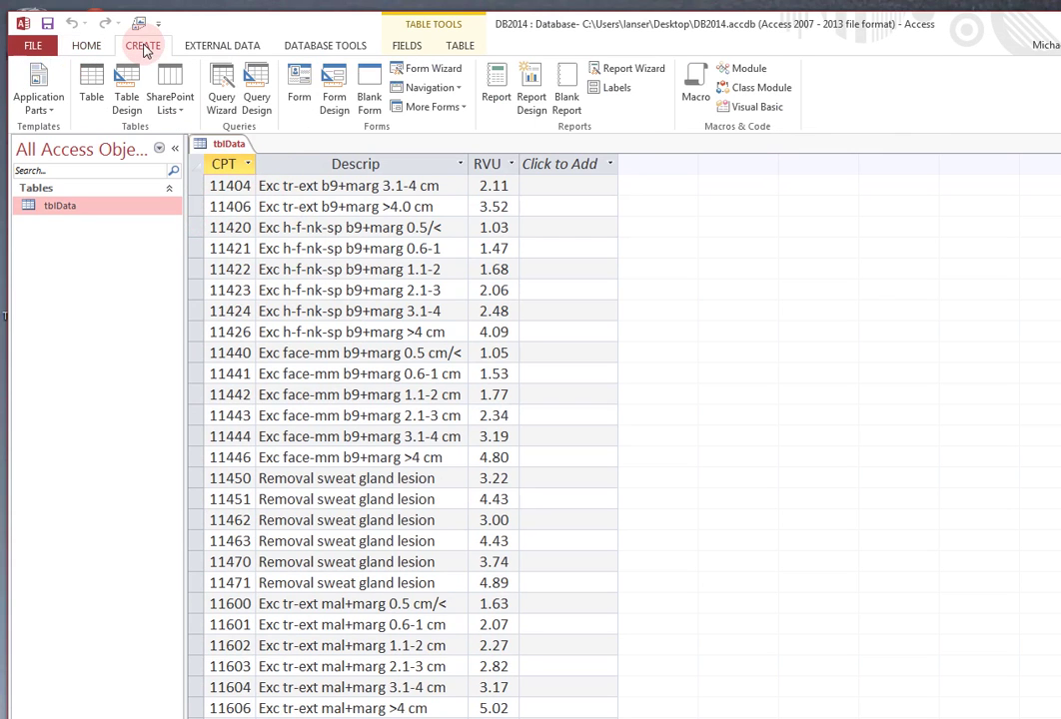
pyautogui.click(368, 88)
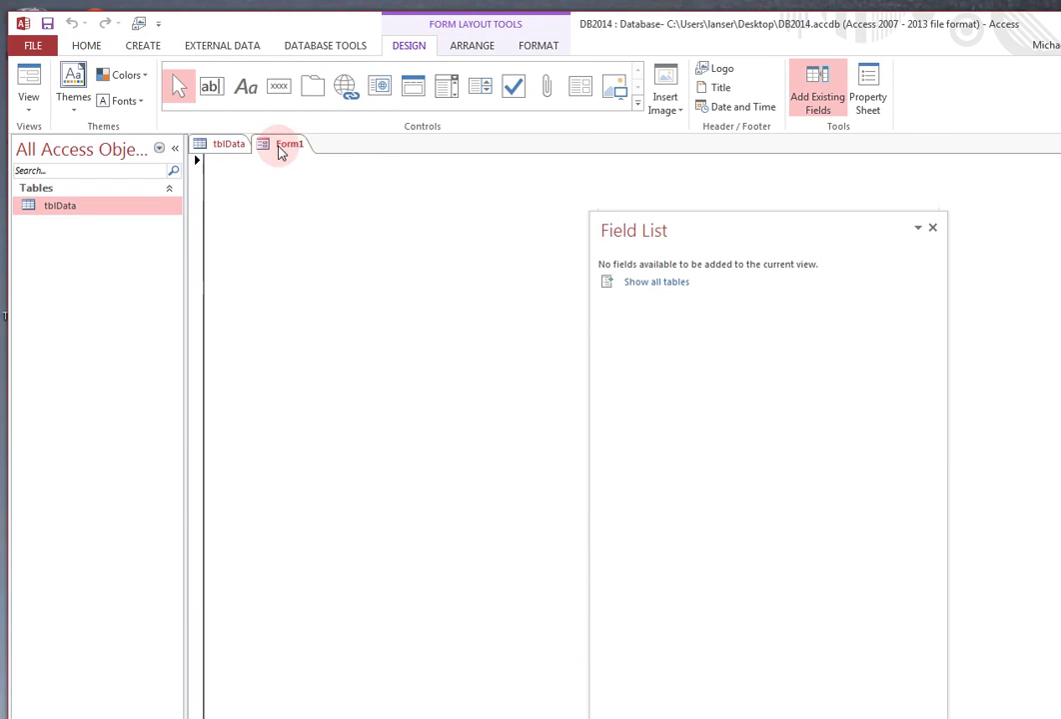
pyautogui.rightClick(282, 150)
pyautogui.click(319, 154)
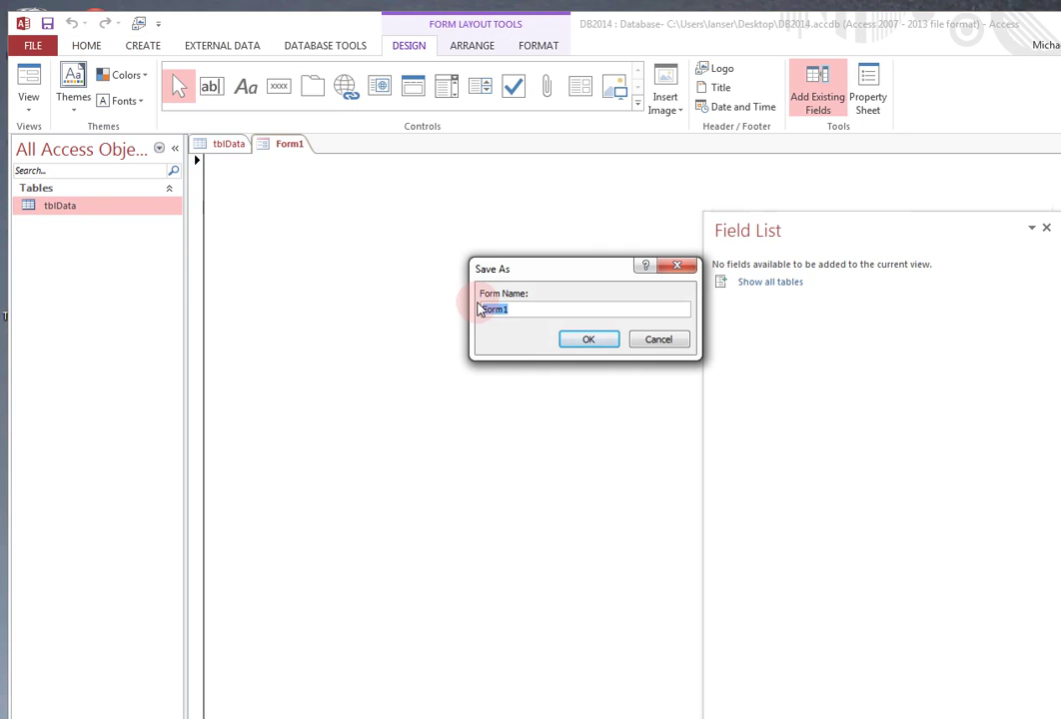
pyautogui.press('BackSpace')
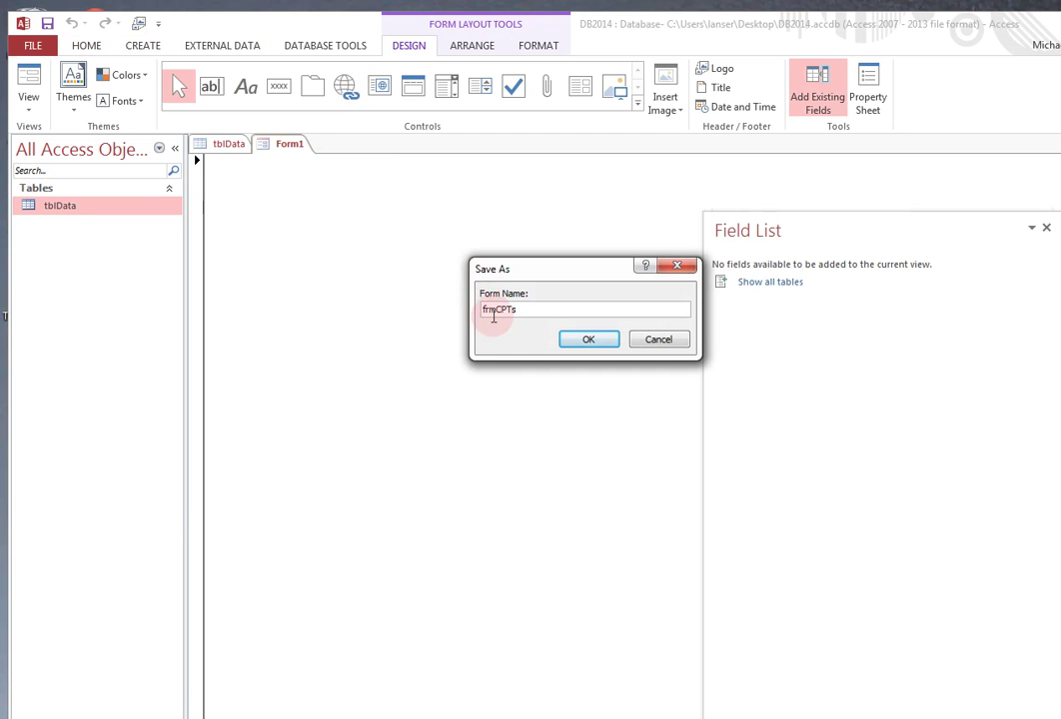
pyautogui.click(589, 343)
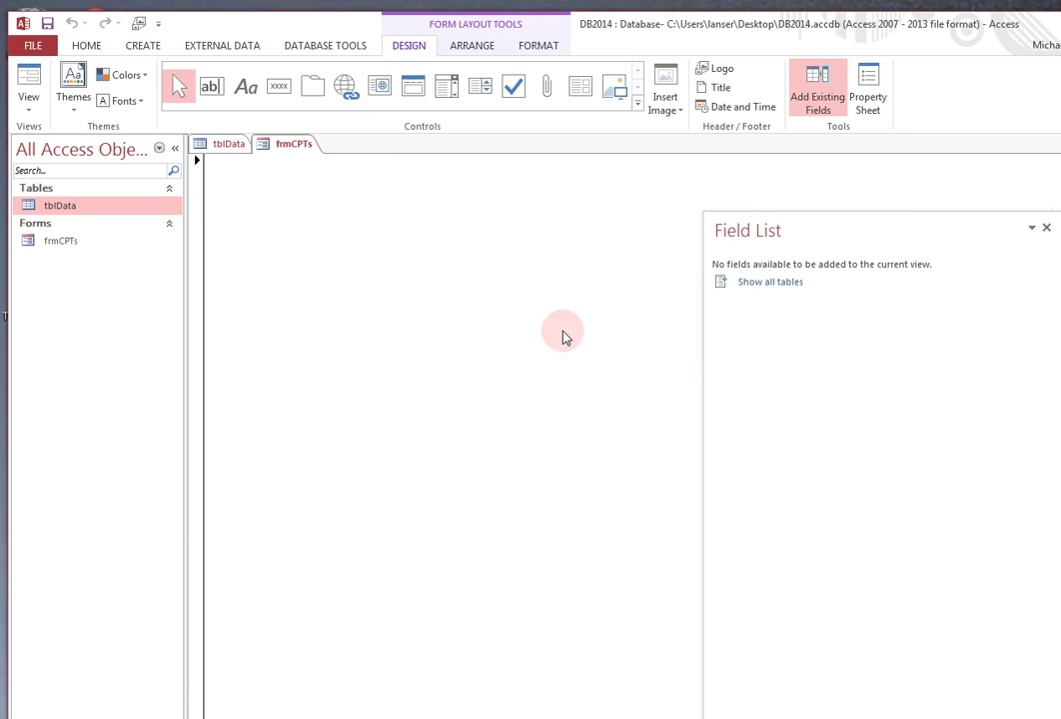
# Close the frmCPTs form and the tblData table
pyautogui.rightClick(292, 145)
pyautogui.click(330, 171)
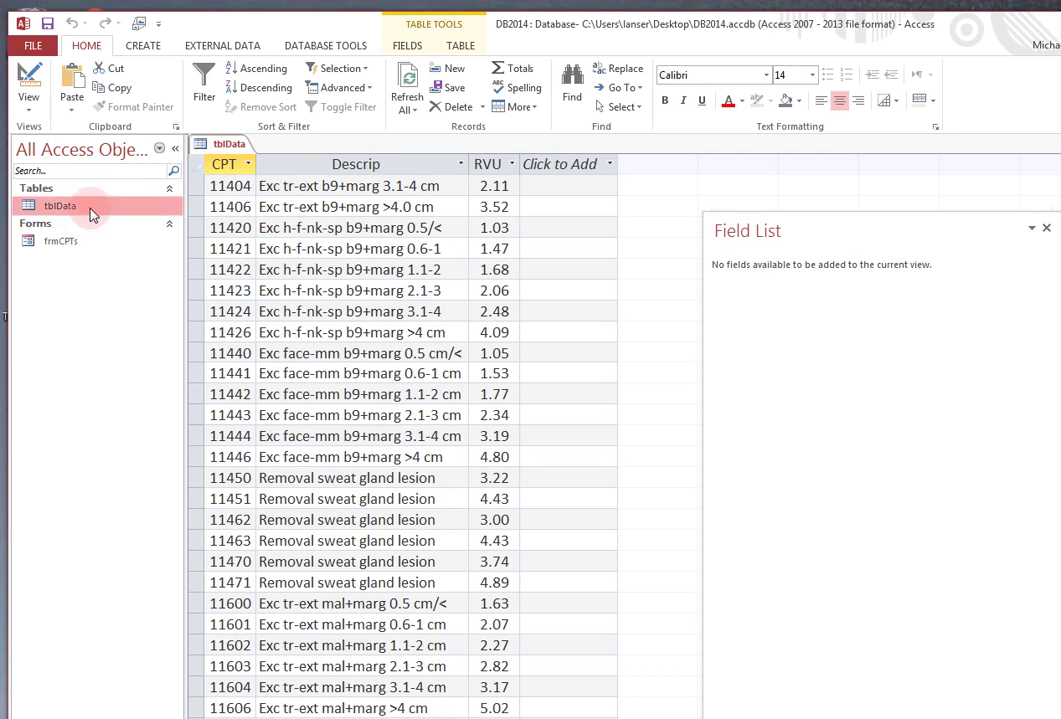
pyautogui.rightClick(232, 145)
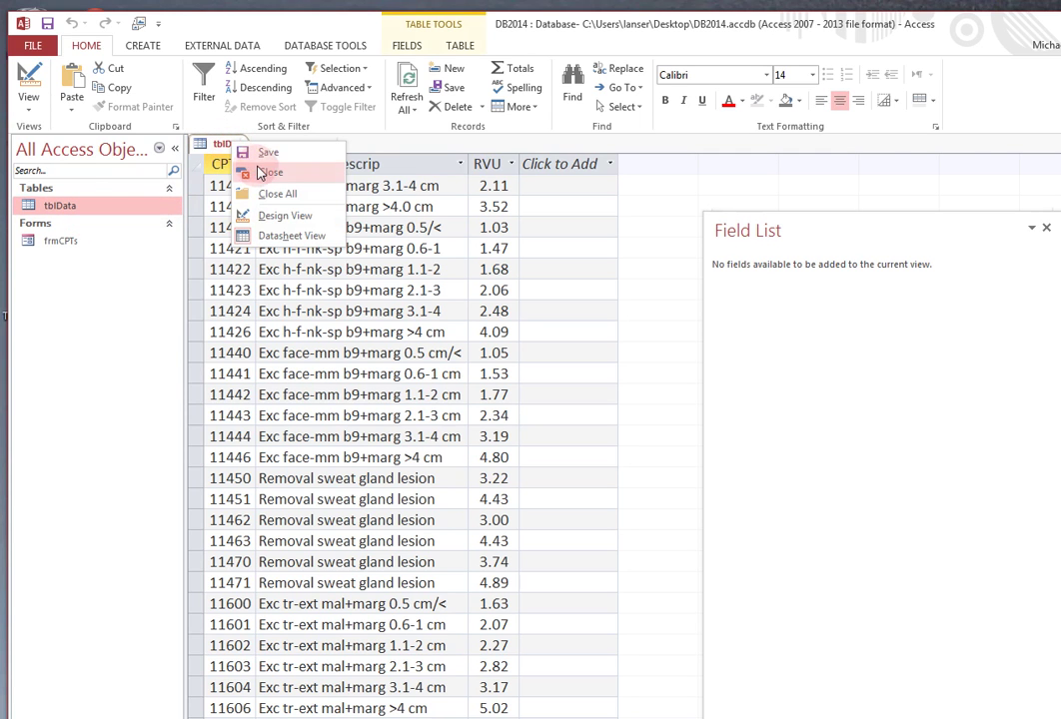
pyautogui.click(262, 172)
# Reopen the frmCPTs form and switch it to Layout View
pyautogui.doubleClick(63, 243)
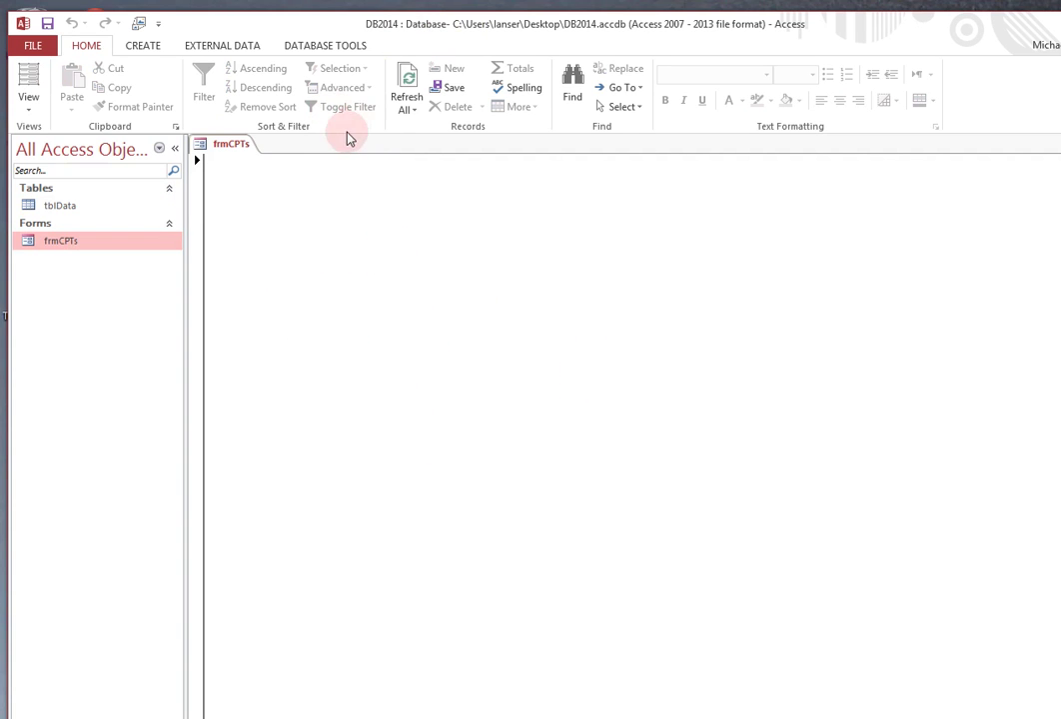
pyautogui.rightClick(233, 146)
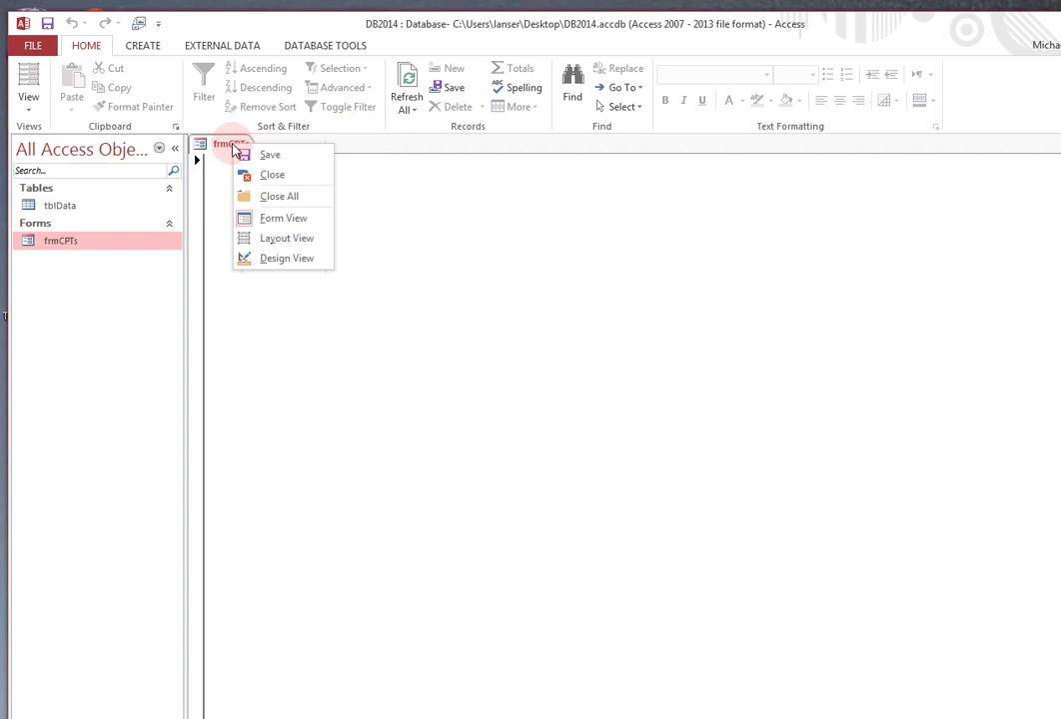
pyautogui.click(277, 239)
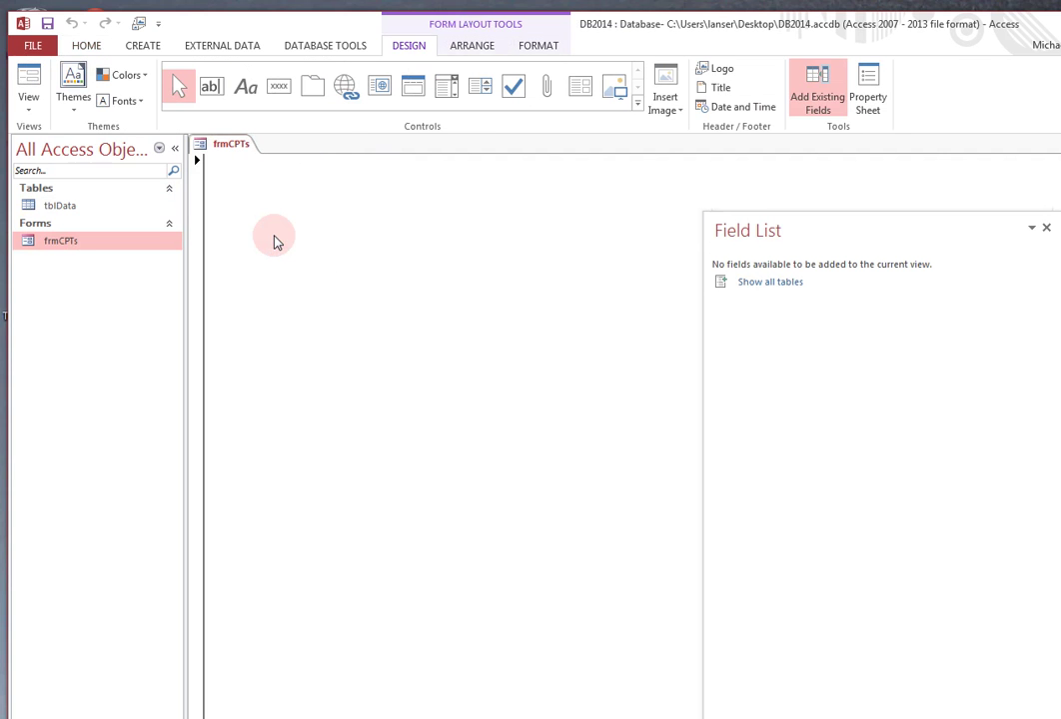
# Set the form's Record Selectors and Navigation Buttons properties to No
pyautogui.click(850, 95)
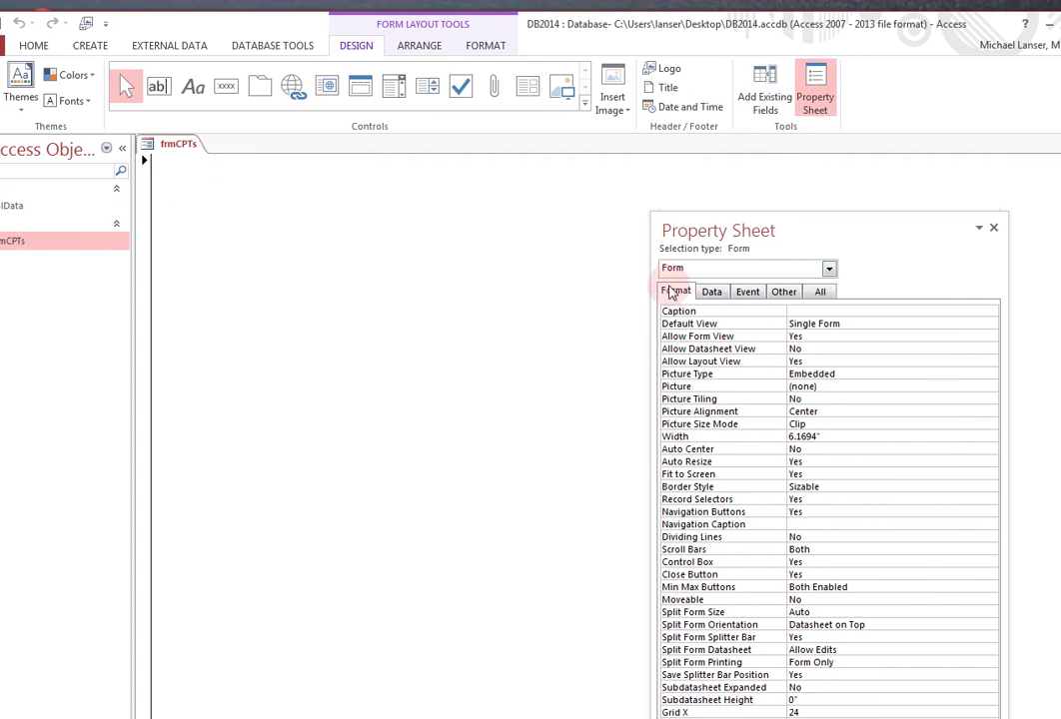
pyautogui.moveTo(698, 230); pyautogui.dragTo(356, 166)
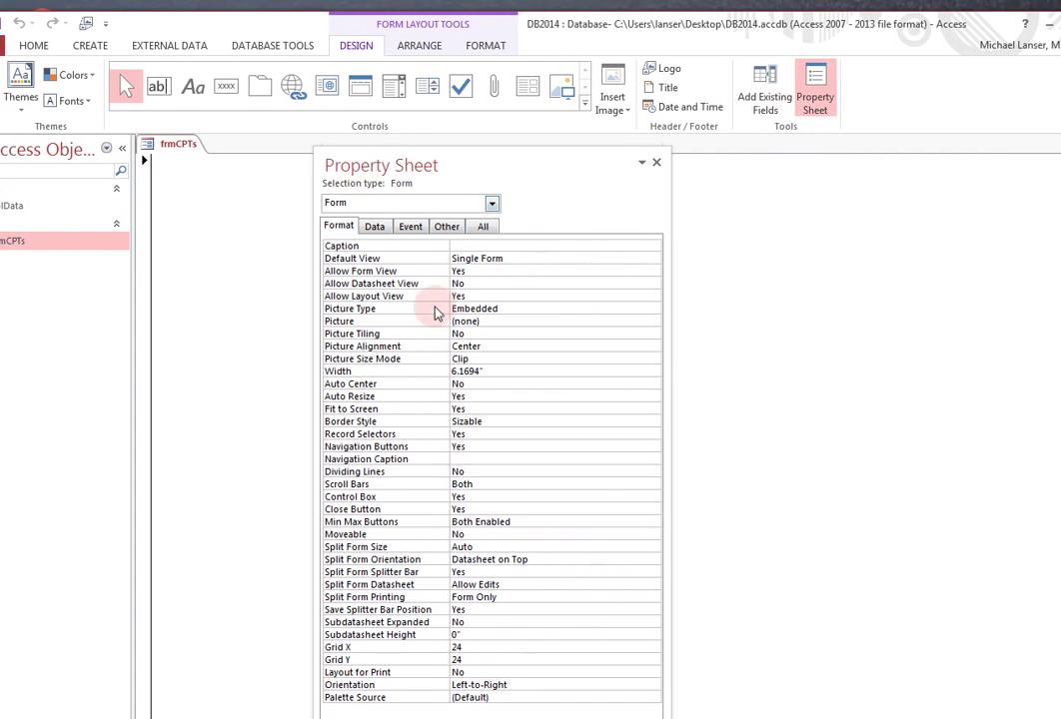
pyautogui.click(639, 433)
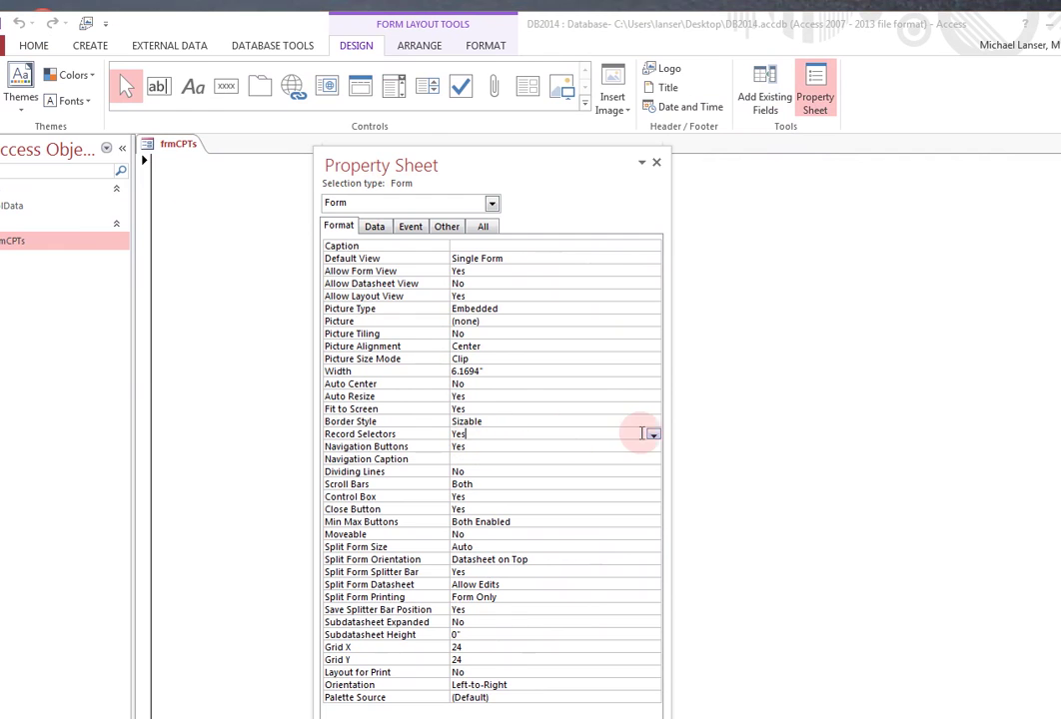
pyautogui.click(651, 434)
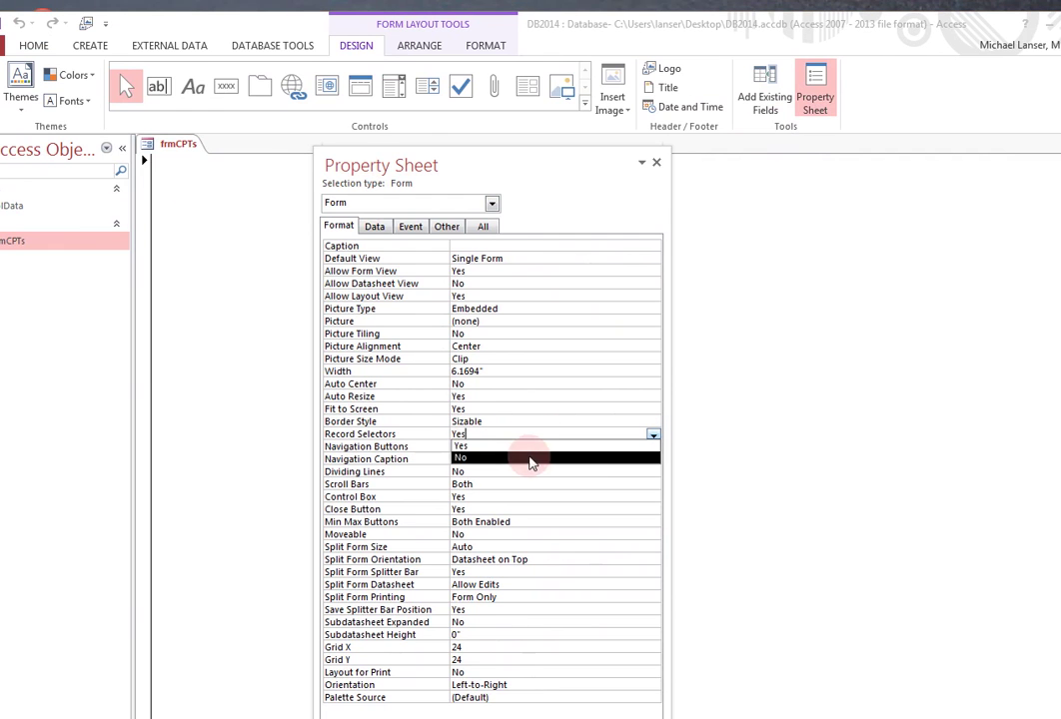
pyautogui.click(534, 458)
pyautogui.click(536, 448)
pyautogui.click(652, 448)
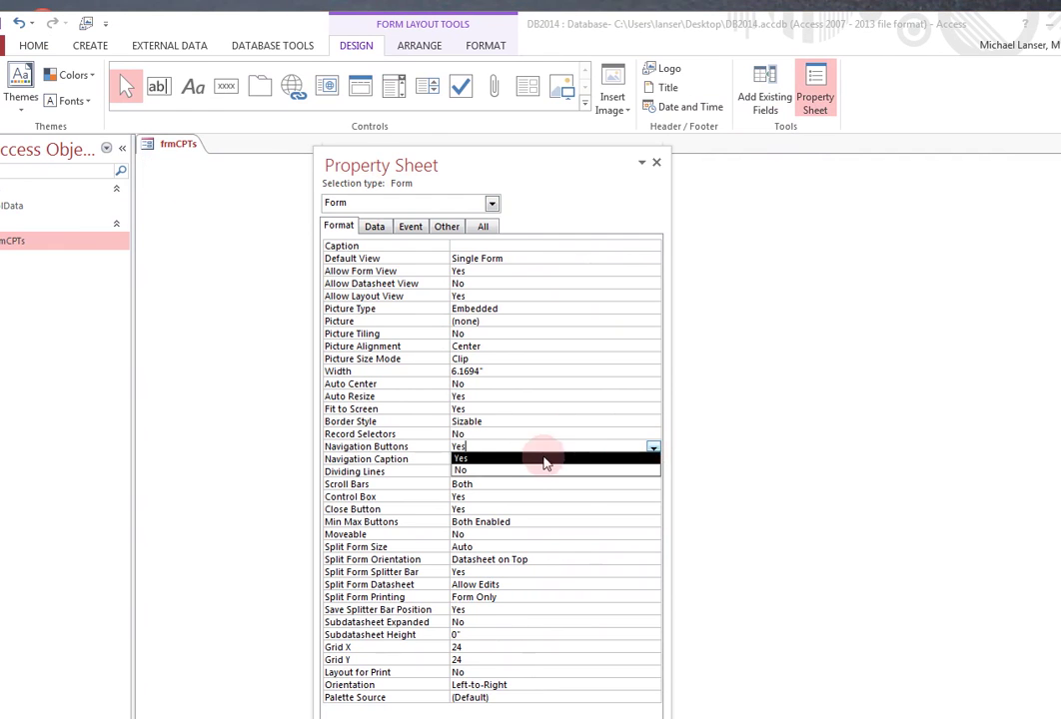
pyautogui.click(539, 471)
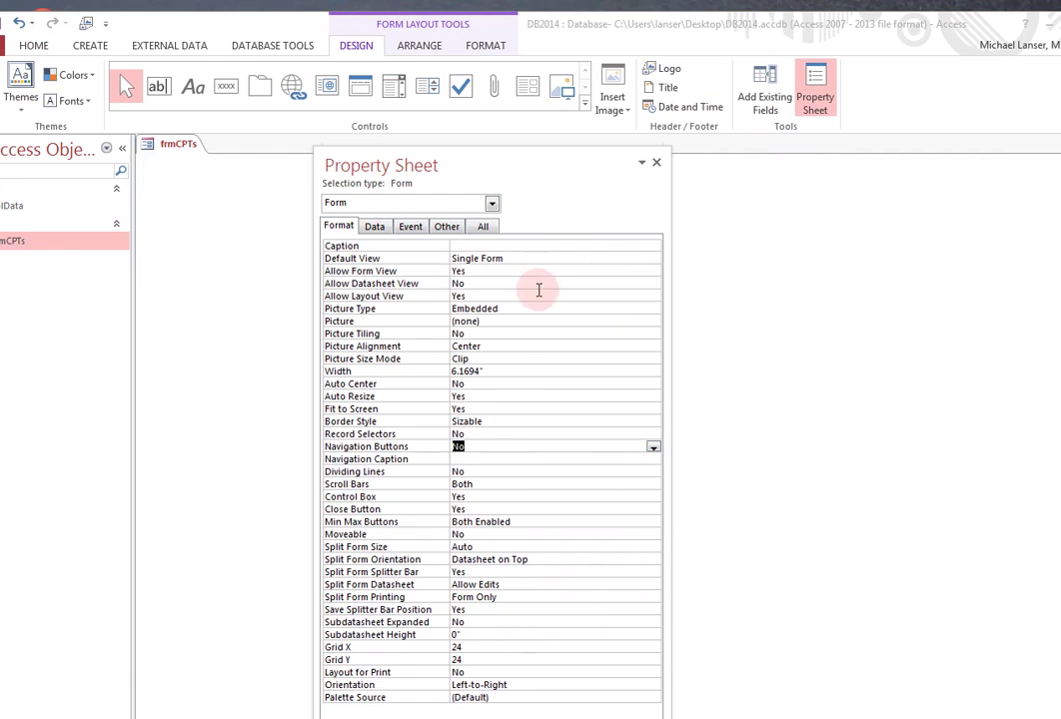
# Review all properties of the Detail section and return to the full property list of the form
pyautogui.click(483, 227)
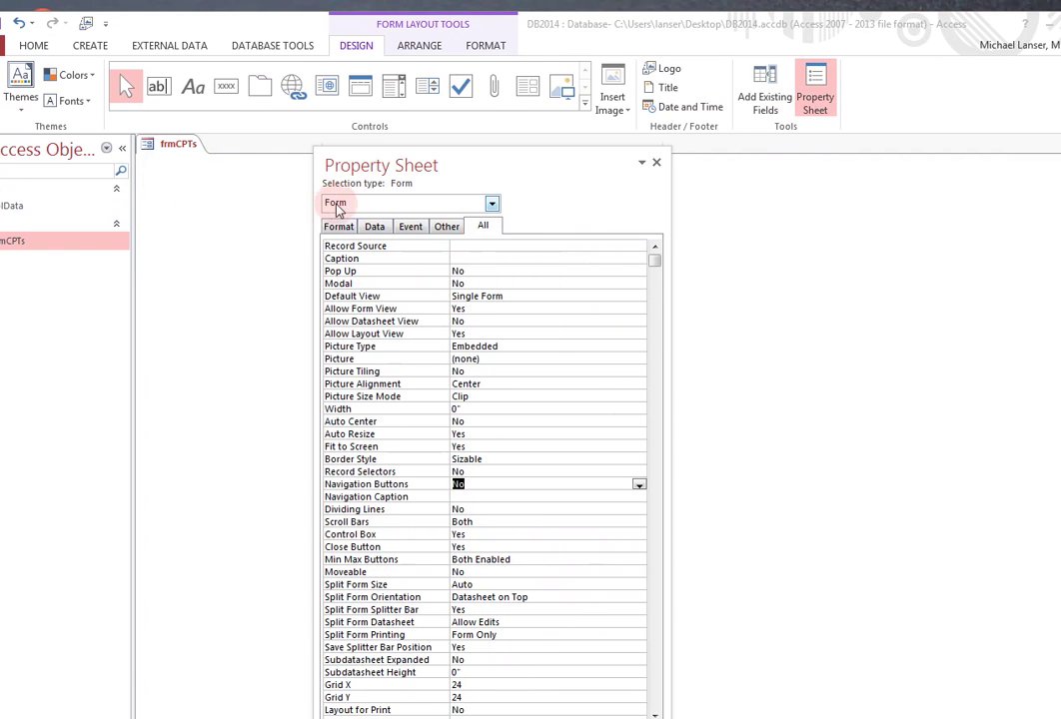
pyautogui.click(491, 204)
pyautogui.click(490, 204)
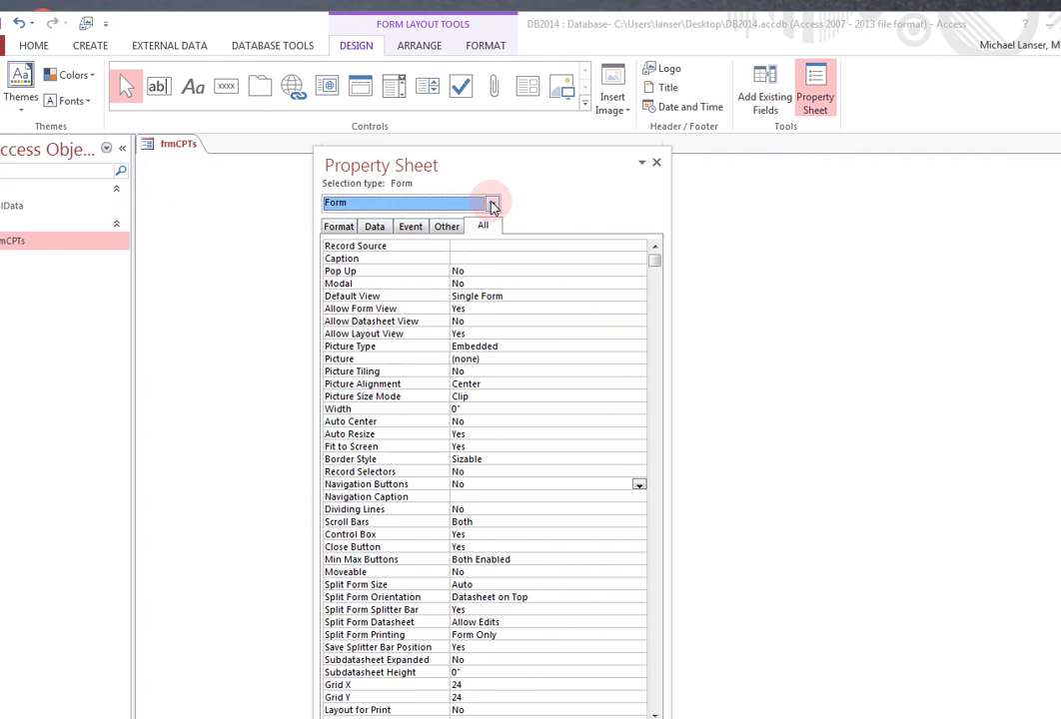
pyautogui.click(491, 204)
pyautogui.click(336, 219)
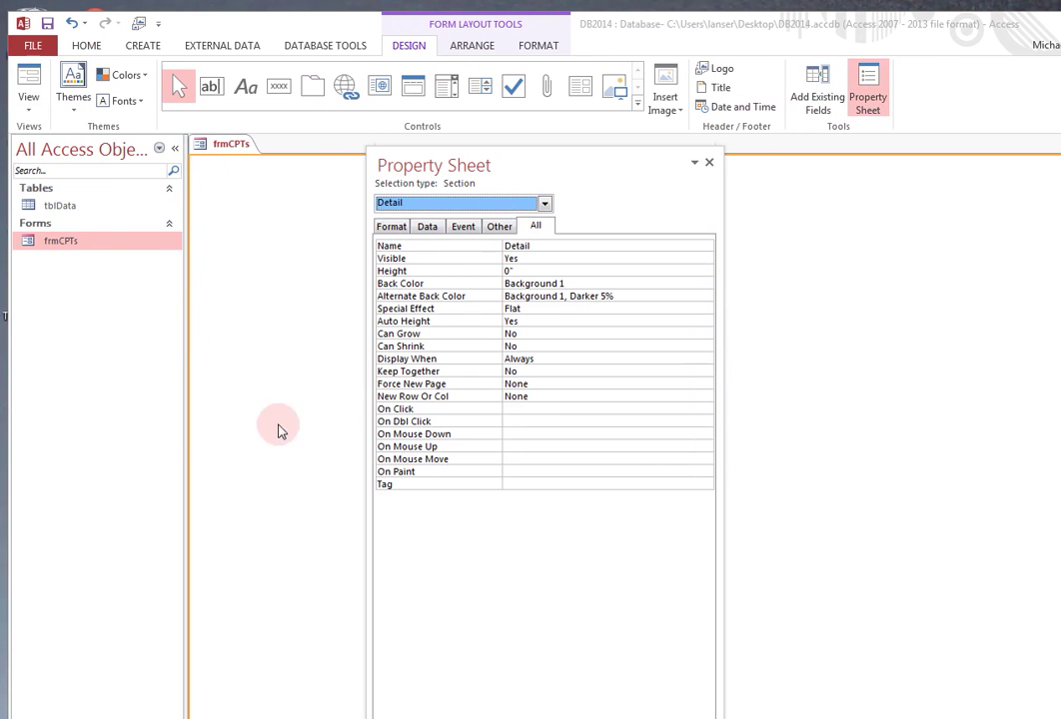
pyautogui.click(545, 204)
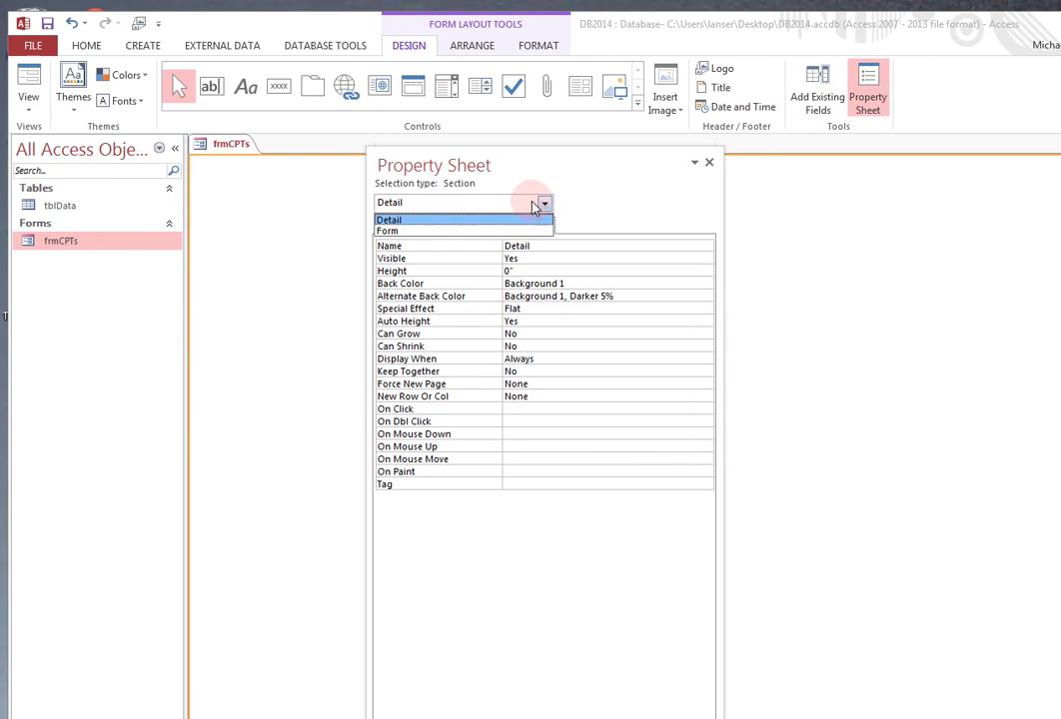
pyautogui.click(388, 230)
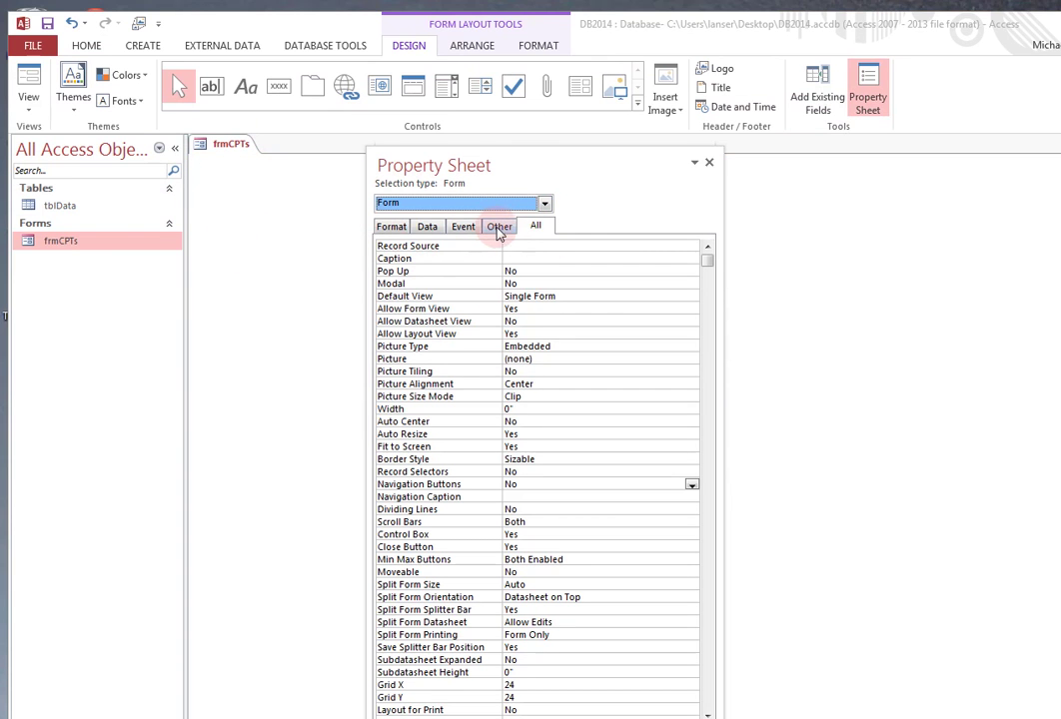
# Set the form's Pop Up and Auto Center properties to Yes
pyautogui.doubleClick(462, 272)
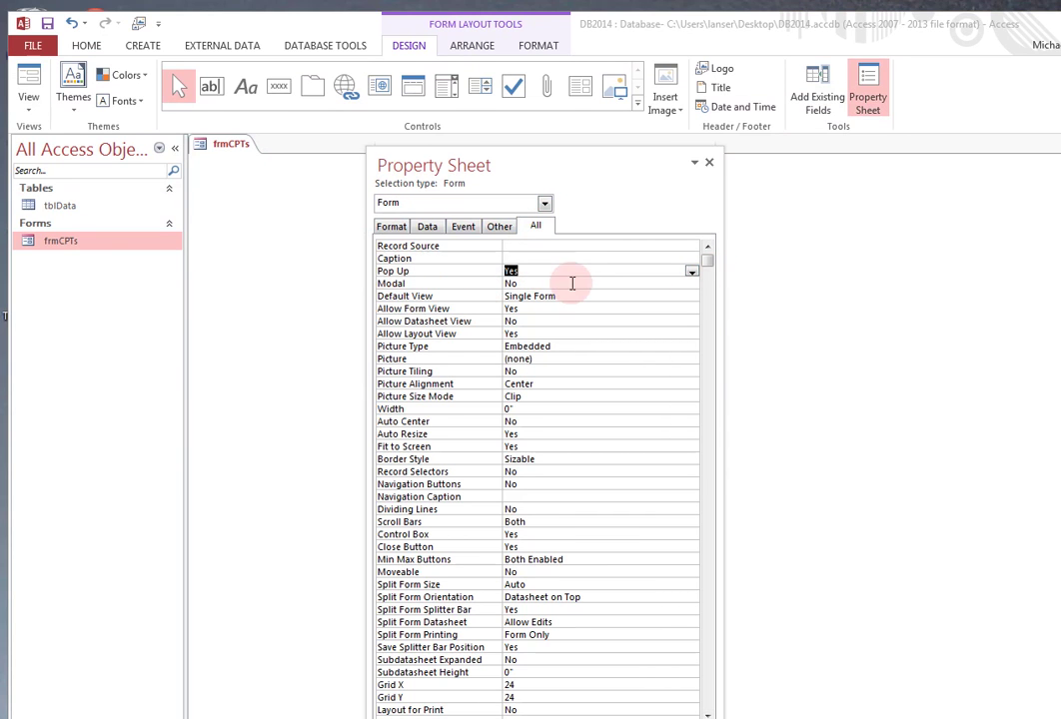
pyautogui.click(537, 422)
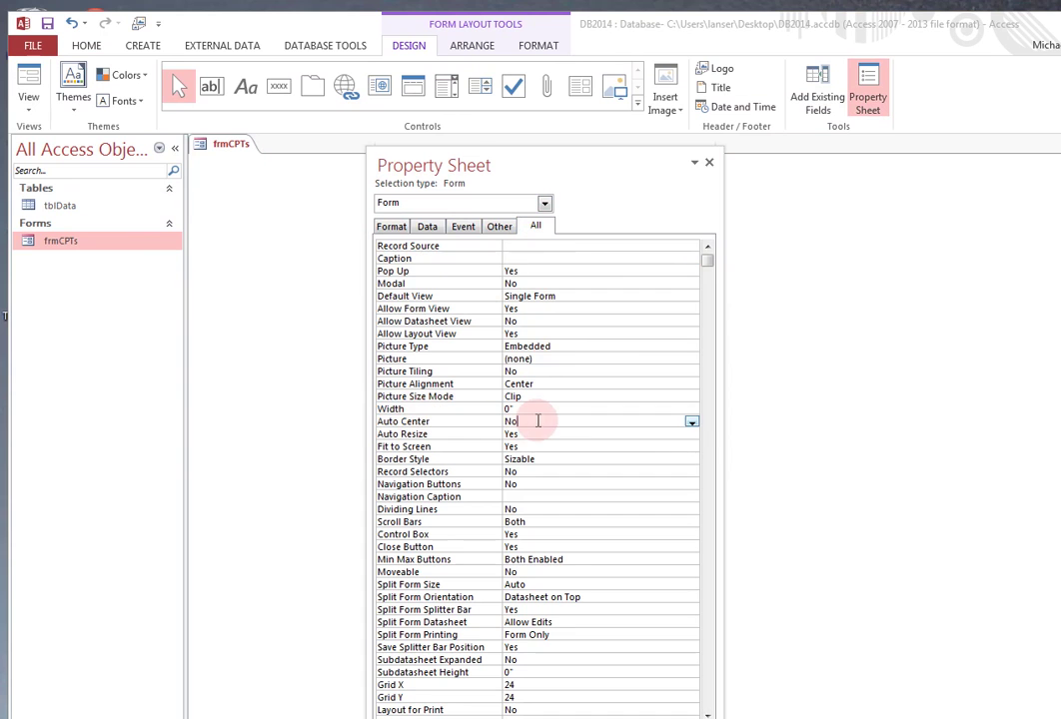
pyautogui.click(692, 422)
pyautogui.click(529, 435)
# Preview frmCPTs in Form View and bring it back to Layout View
pyautogui.rightClick(228, 147)
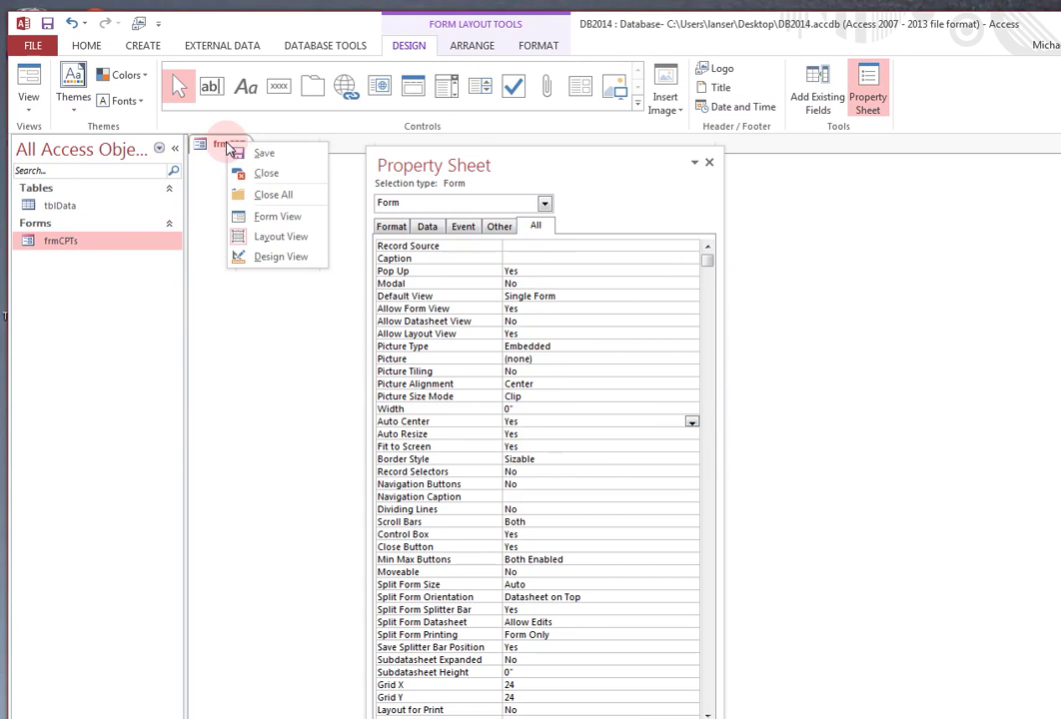
pyautogui.click(274, 221)
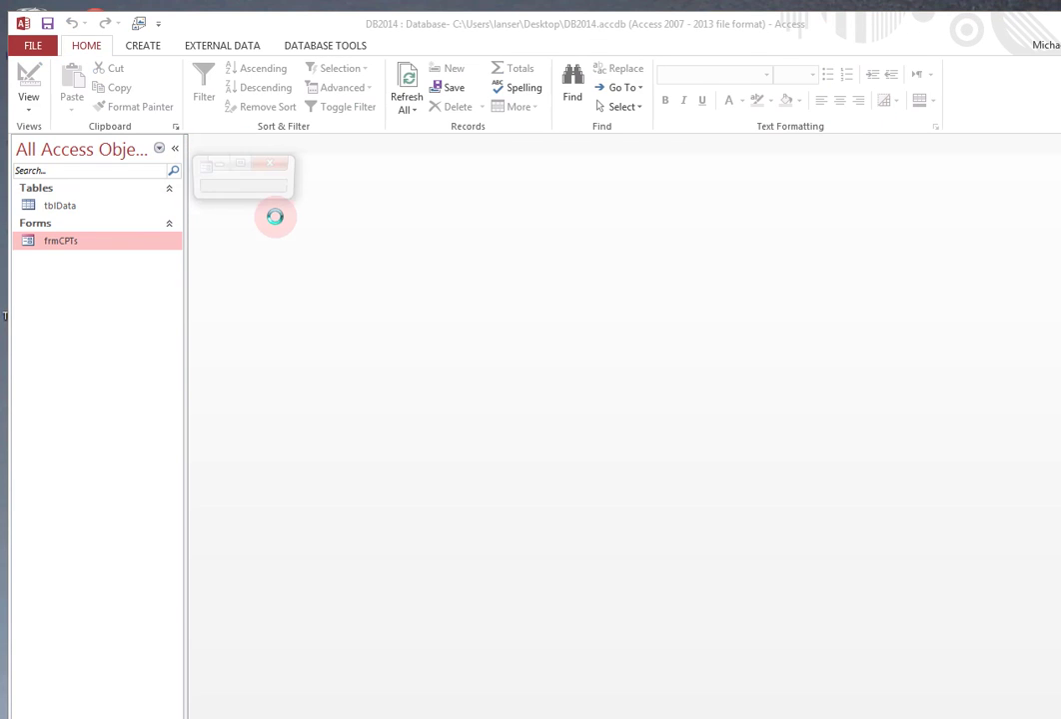
pyautogui.rightClick(100, 242)
pyautogui.click(156, 268)
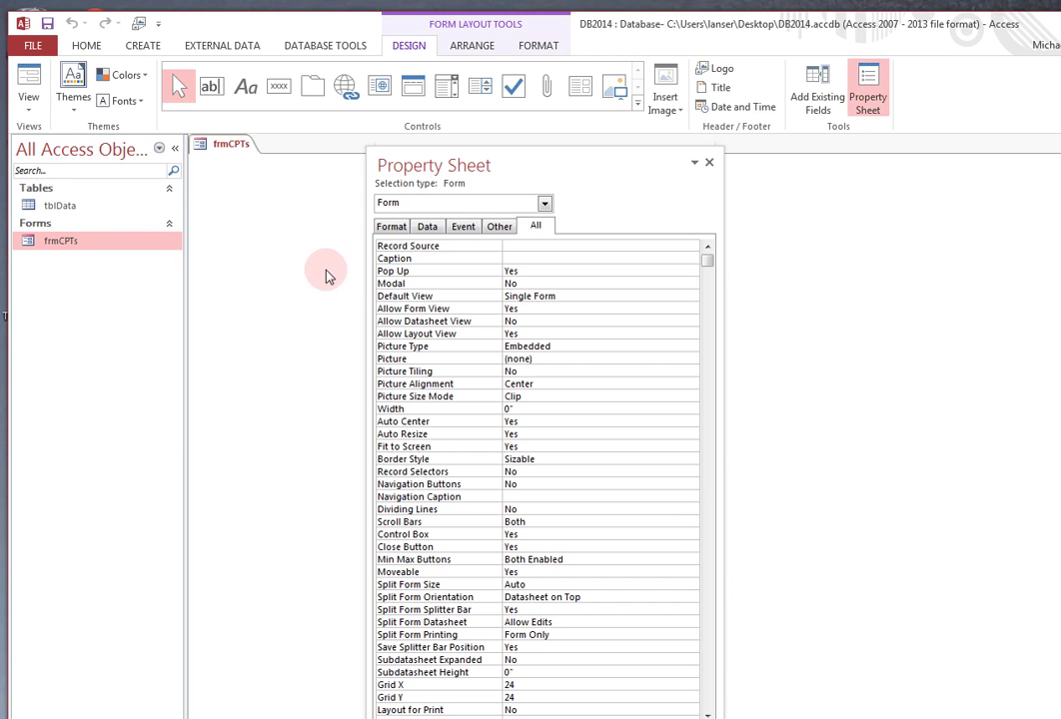
# Add a text box to the form, move it so its label sits about 0.71" from the top and left edges, and select the label
pyautogui.moveTo(445, 163); pyautogui.dragTo(836, 213)
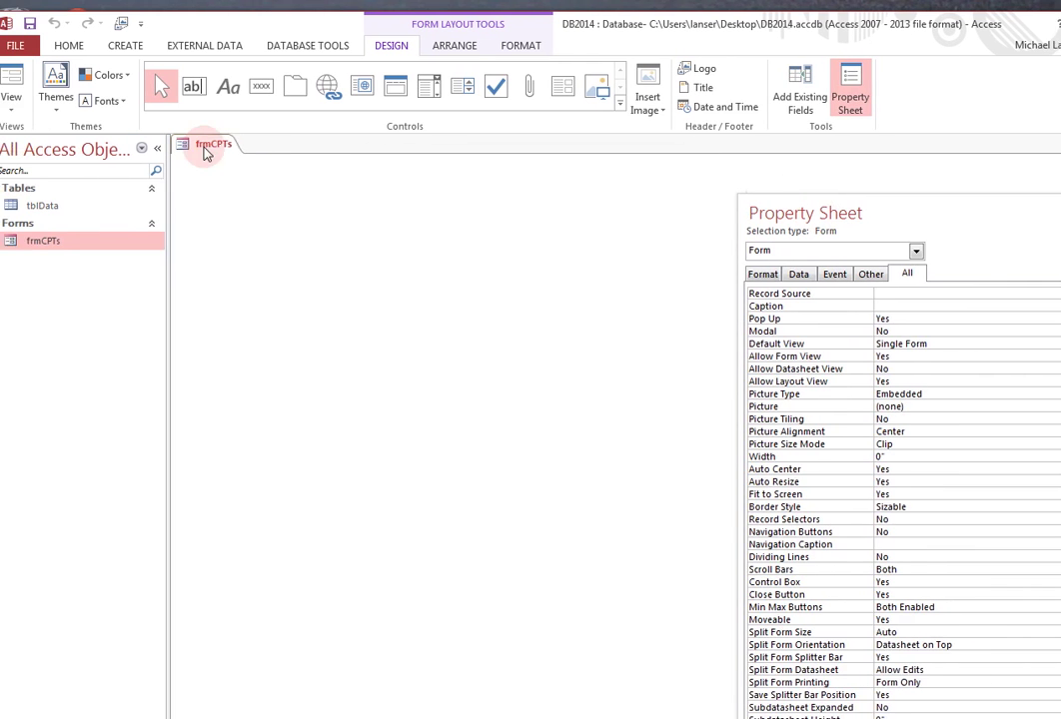
pyautogui.click(193, 86)
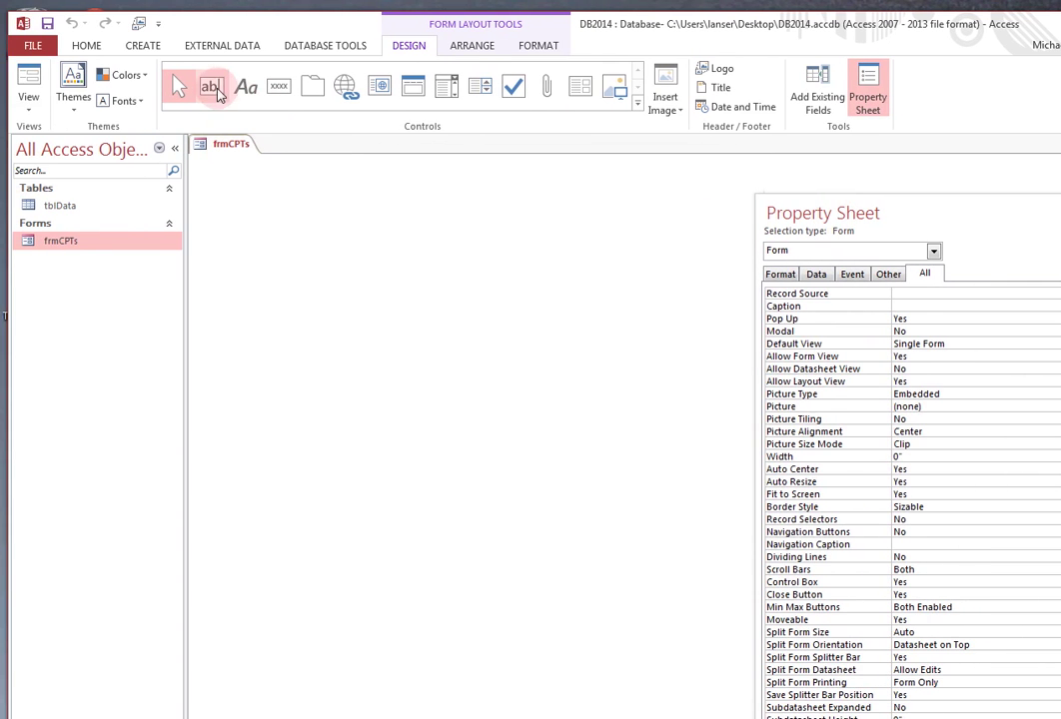
pyautogui.click(262, 212)
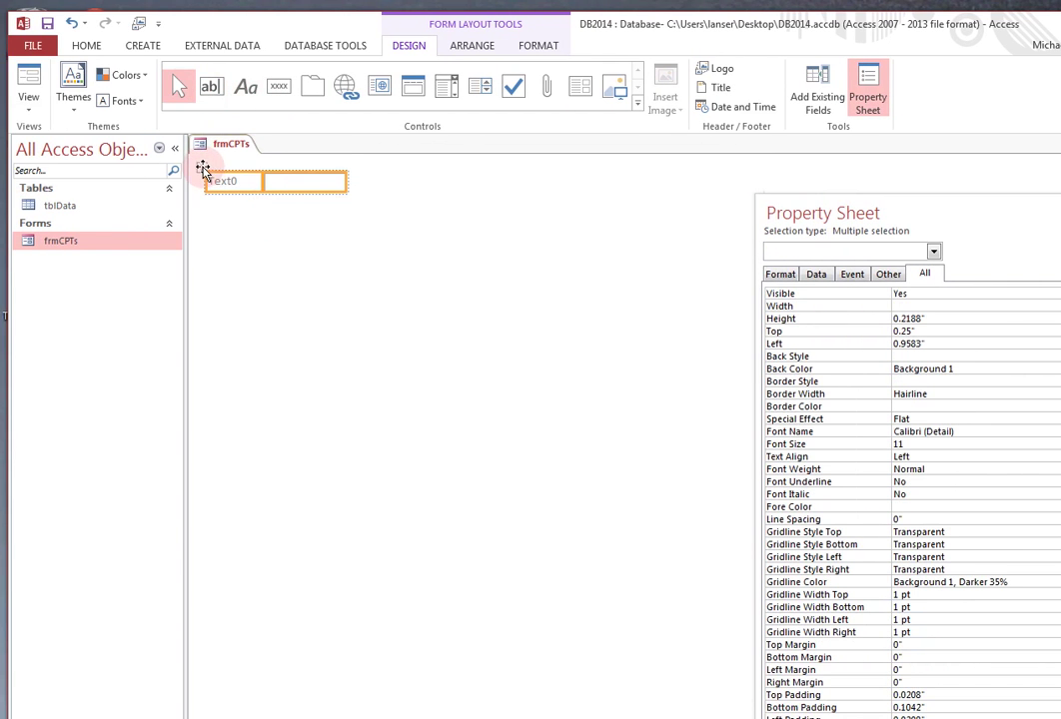
pyautogui.moveTo(203, 171); pyautogui.dragTo(243, 208)
pyautogui.click(263, 218)
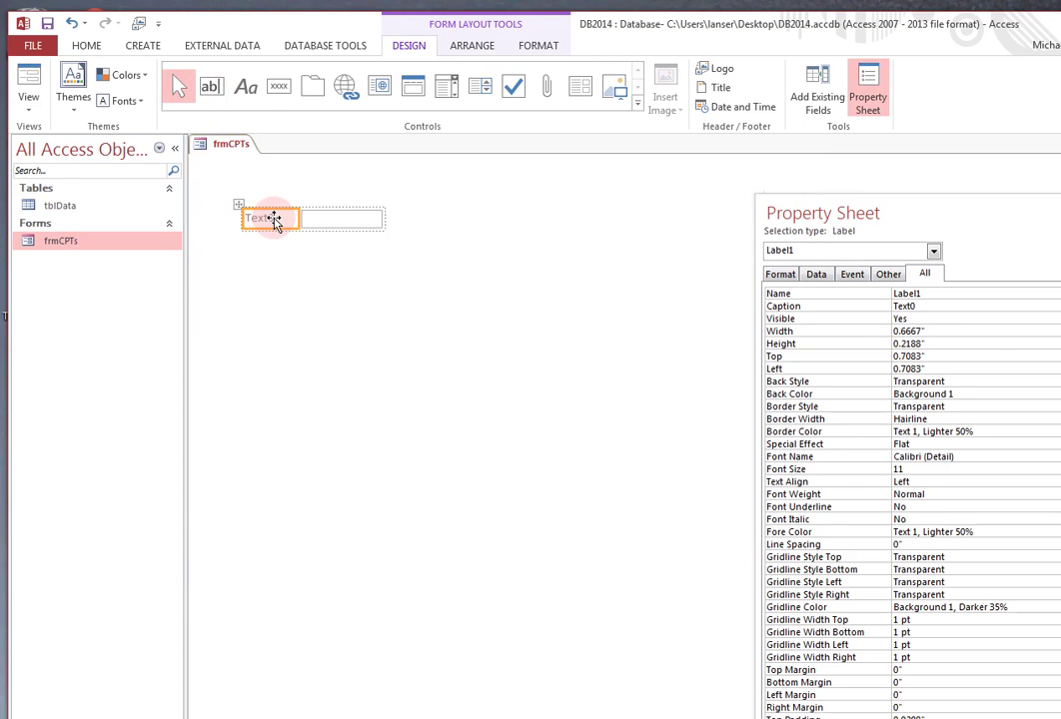
# Remove the text box's label and add a command button directly beside the text box, skipping the Command Button Wizard
pyautogui.rightClick(275, 222)
pyautogui.click(339, 436)
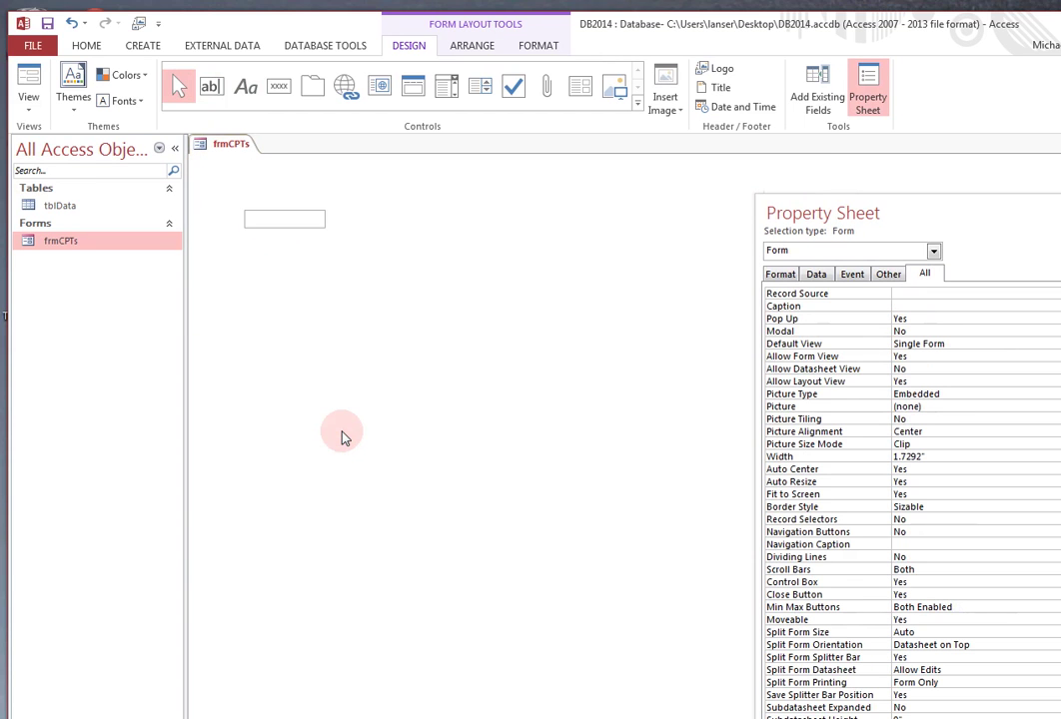
pyautogui.click(279, 88)
pyautogui.click(334, 218)
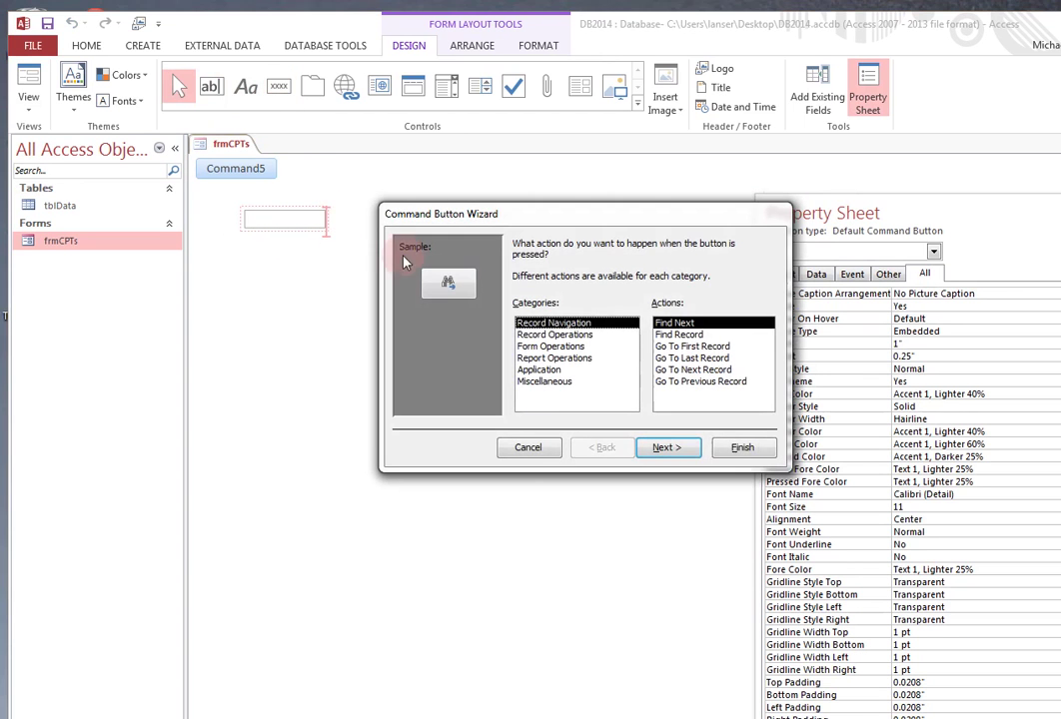
pyautogui.click(530, 445)
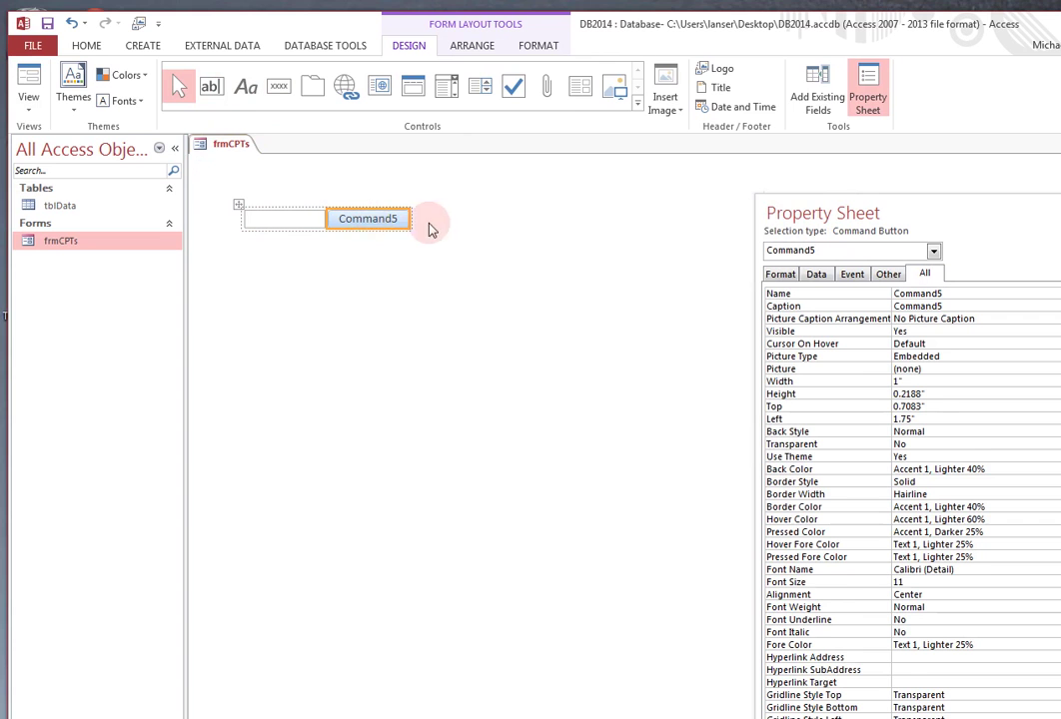
# Place the Property Sheet closer to the form's controls and rename the text box txtCPT
pyautogui.click(277, 220)
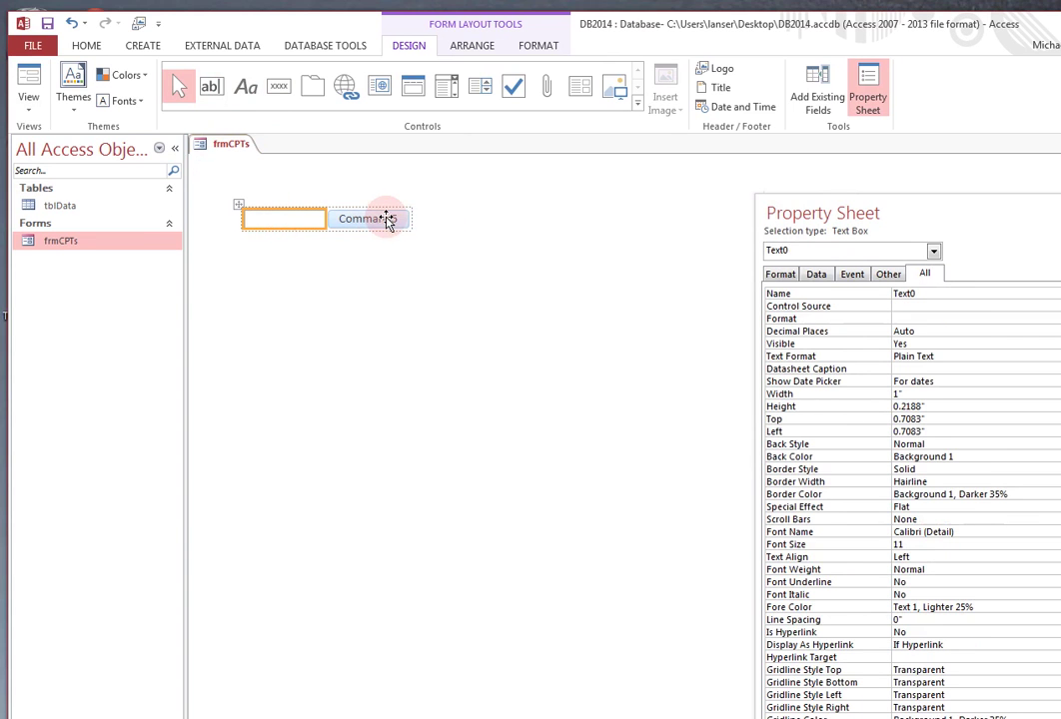
pyautogui.click(384, 220)
pyautogui.click(309, 220)
pyautogui.moveTo(775, 212); pyautogui.dragTo(460, 175)
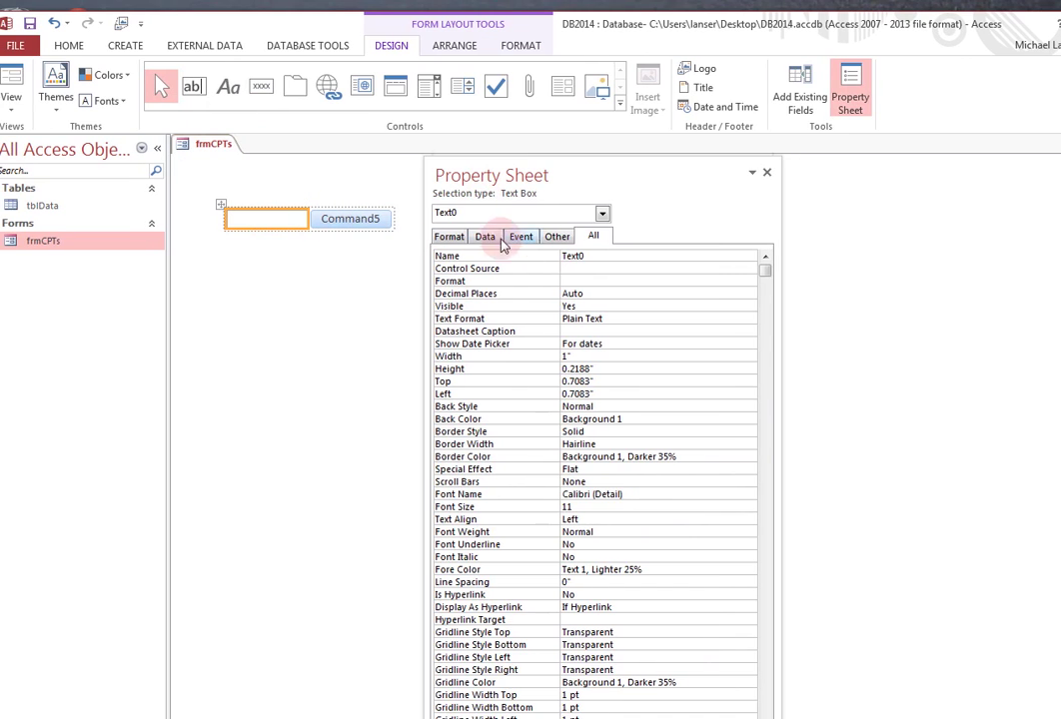
pyautogui.click(553, 240)
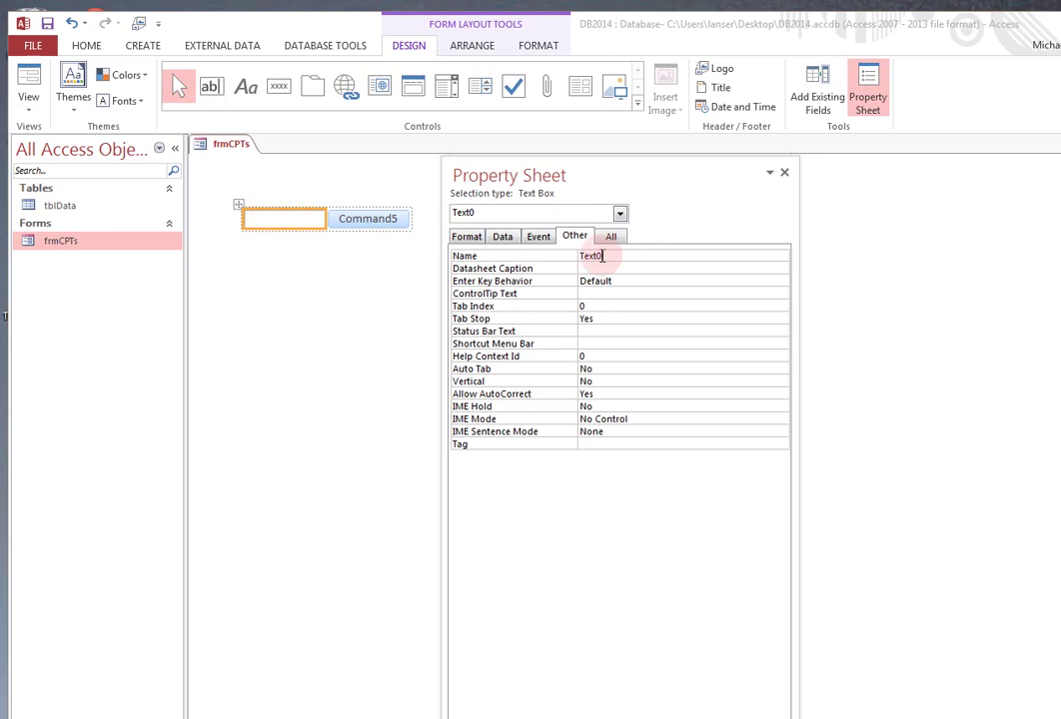
pyautogui.doubleClick(594, 255)
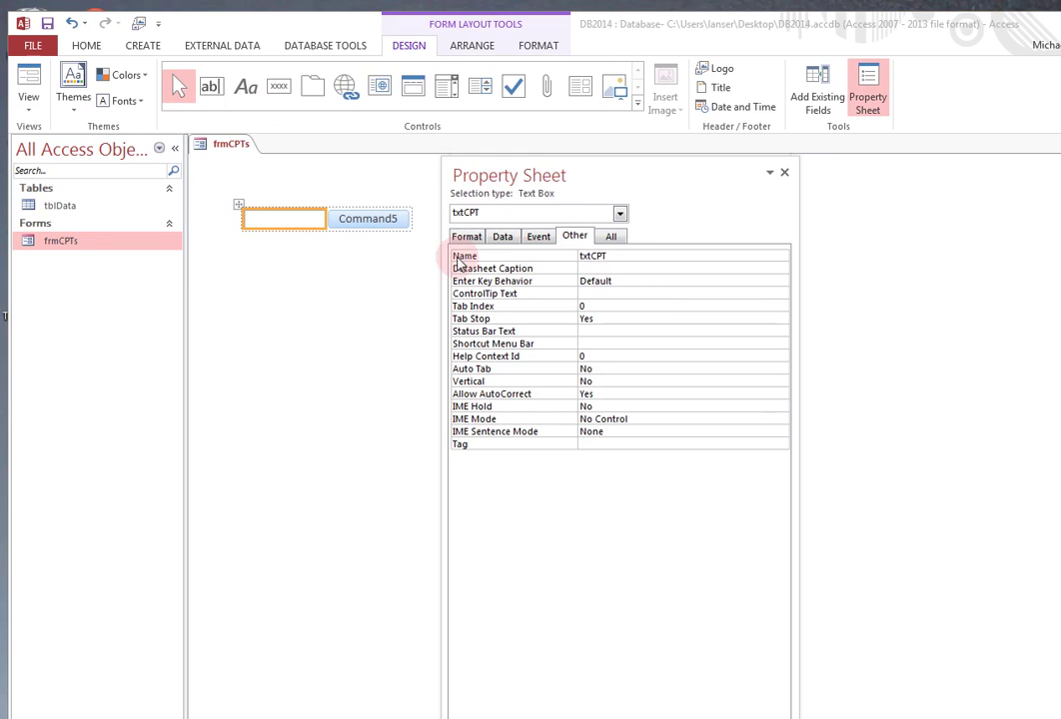
# Configure the command button with the name cmdGo, the caption Go and a width of 0.5"
pyautogui.click(360, 222)
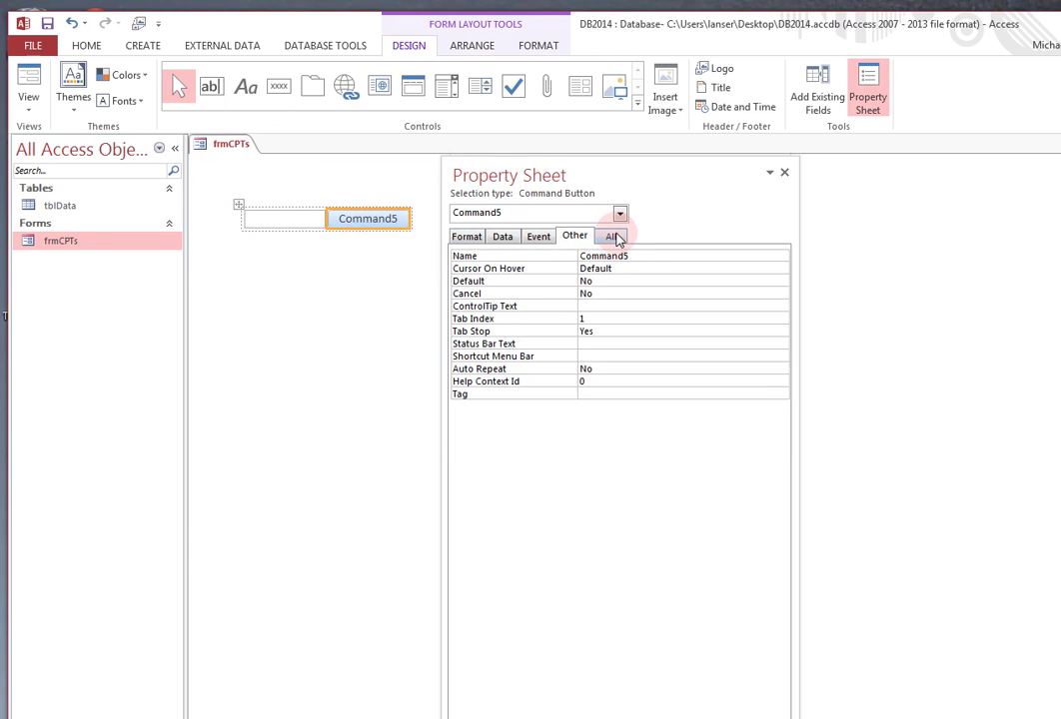
pyautogui.click(530, 258)
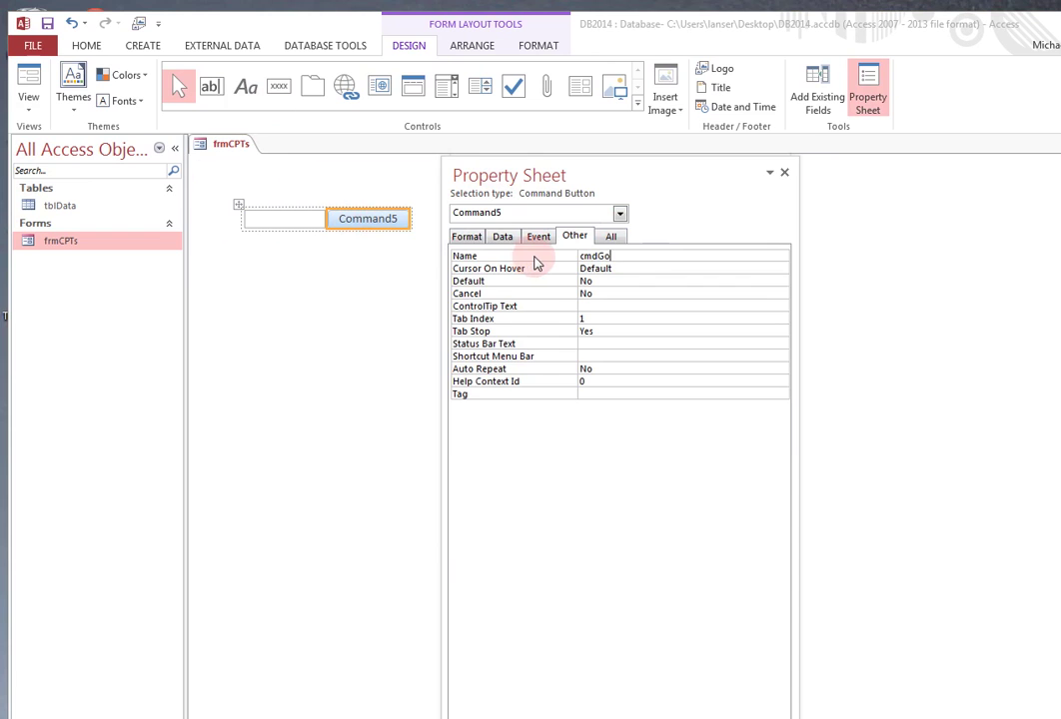
pyautogui.click(461, 238)
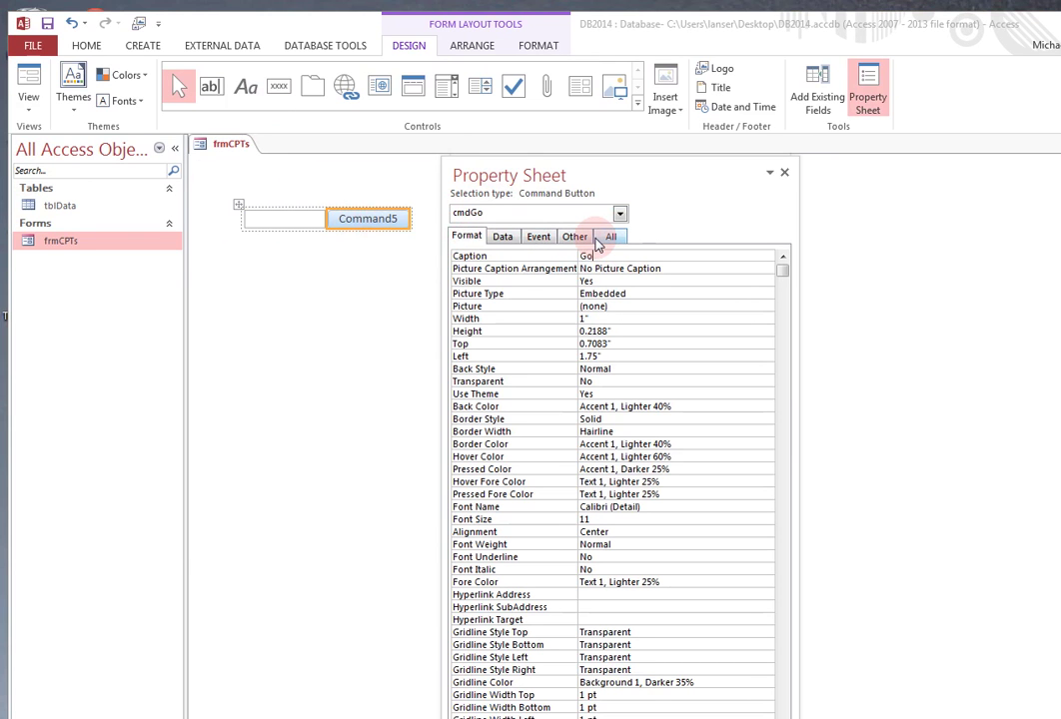
pyautogui.click(612, 281)
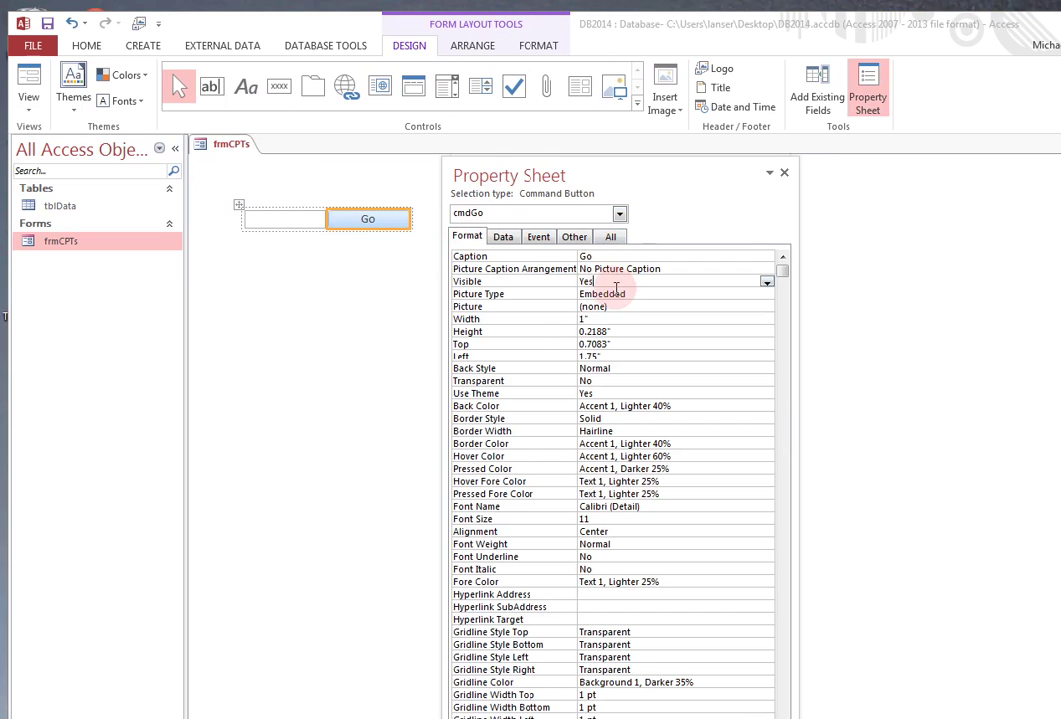
pyautogui.click(553, 318)
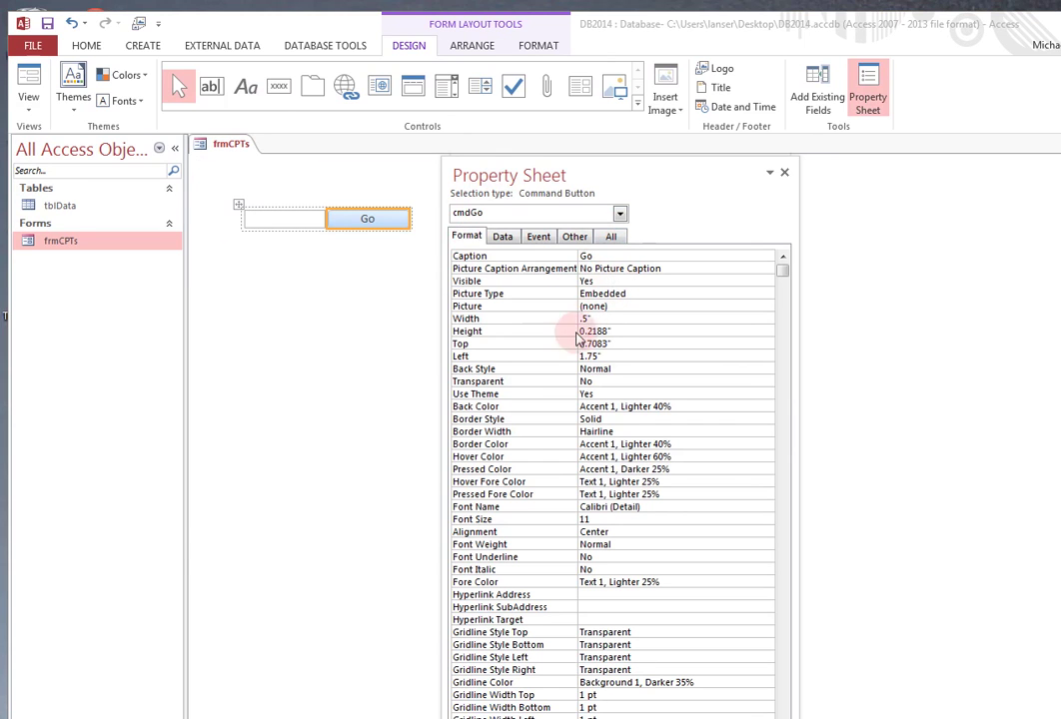
pyautogui.click(607, 333)
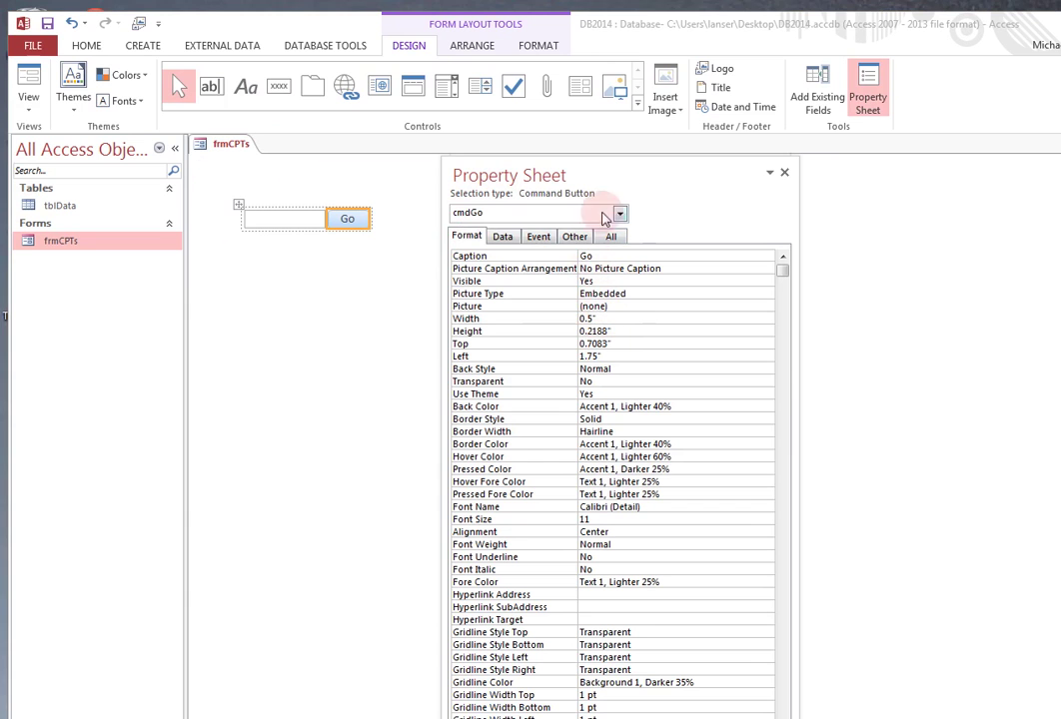
# Save frmCPTs and close it
pyautogui.rightClick(235, 150)
pyautogui.click(235, 149)
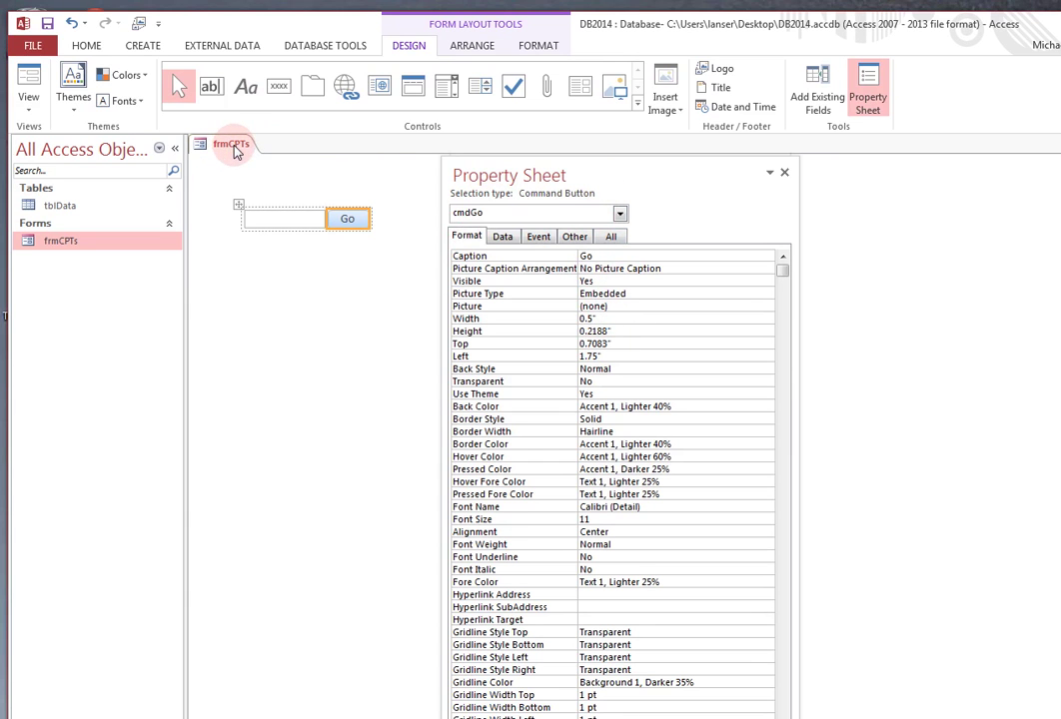
pyautogui.rightClick(235, 149)
pyautogui.click(276, 176)
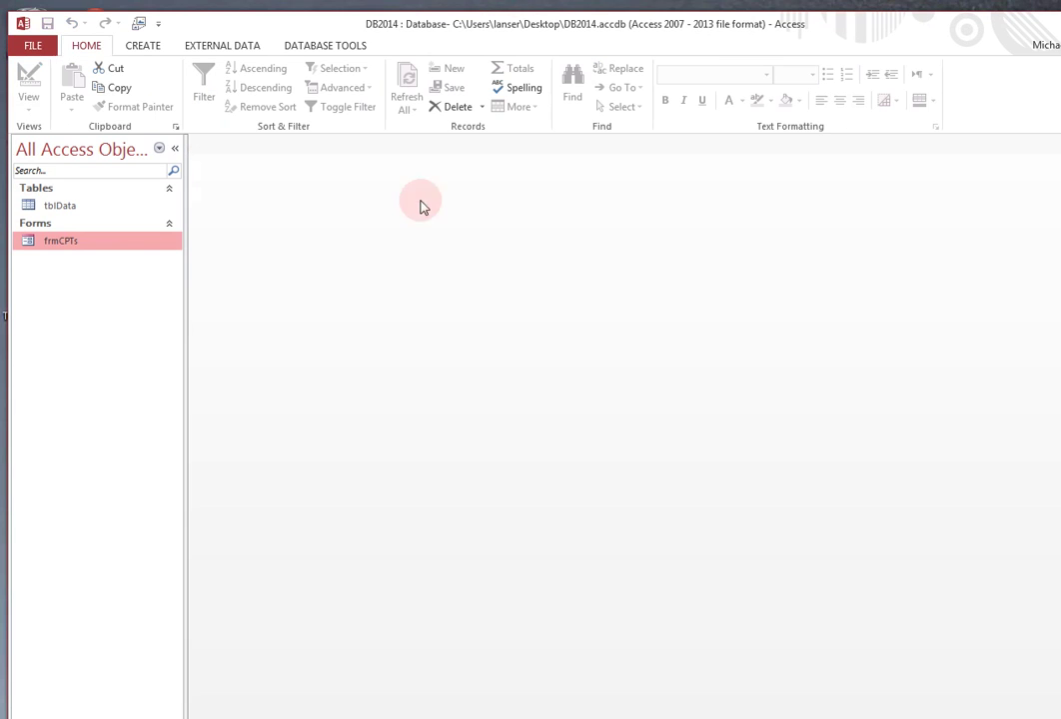
# Preview frmCPTs as a pop-up in Form View and switch it back to Layout View
pyautogui.doubleClick(97, 242)
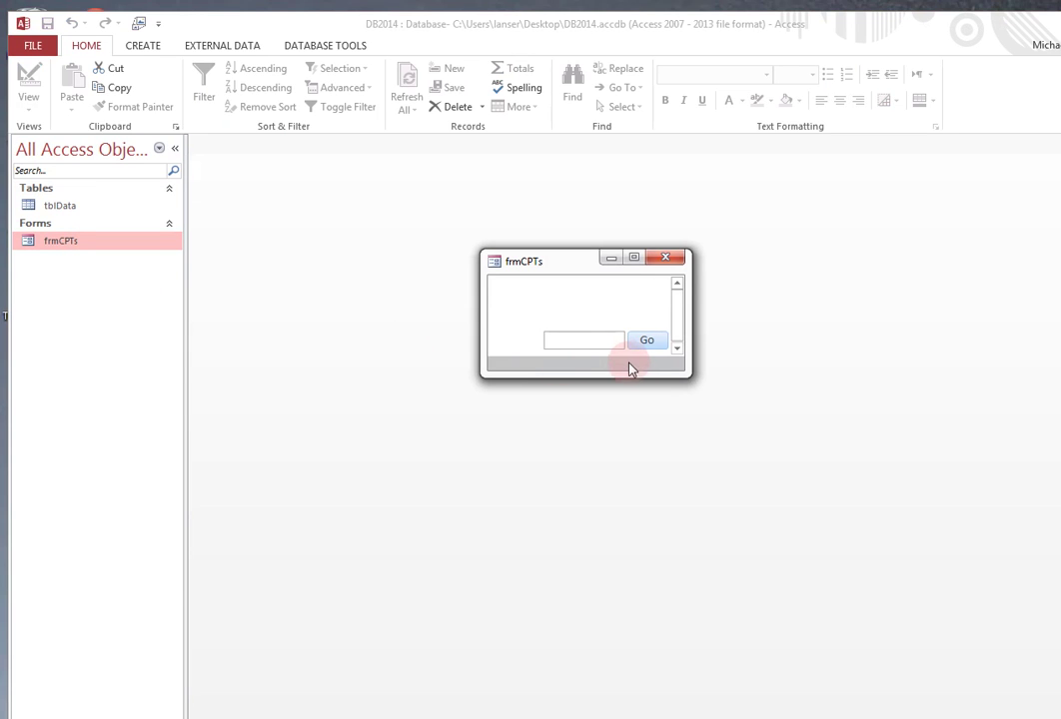
pyautogui.rightClick(519, 263)
pyautogui.click(552, 351)
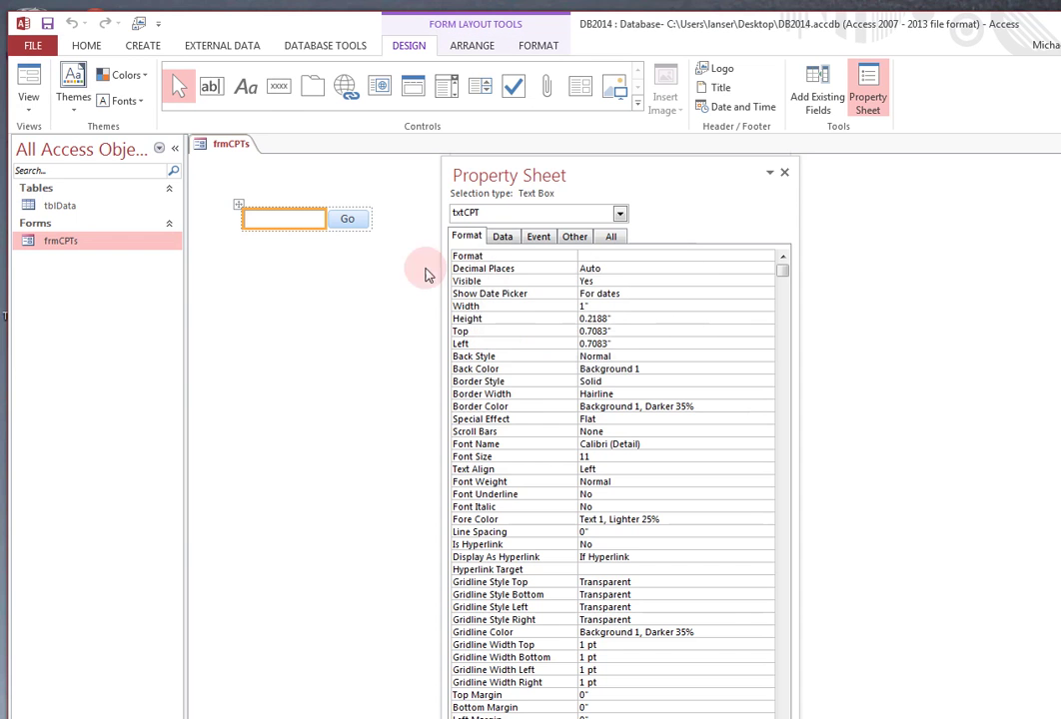
# In Design View, enlarge the Detail section to about 2.9" by 1.5" and move both controls to about 0.46" from its top
pyautogui.rightClick(237, 146)
pyautogui.click(287, 257)
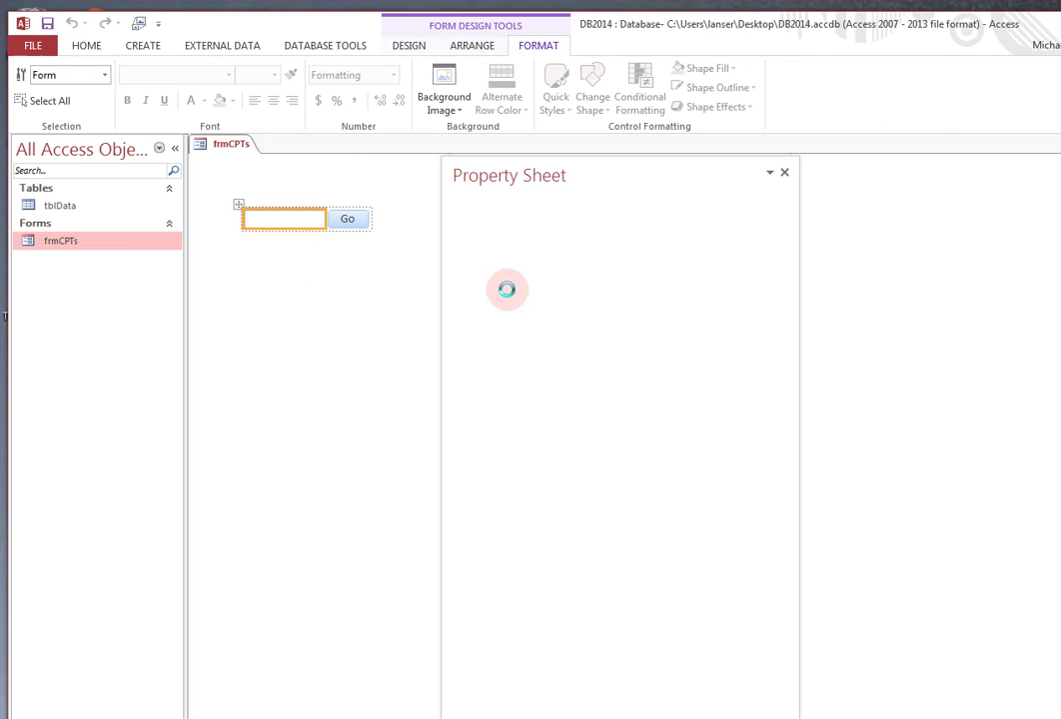
pyautogui.moveTo(390, 270); pyautogui.dragTo(230, 218)
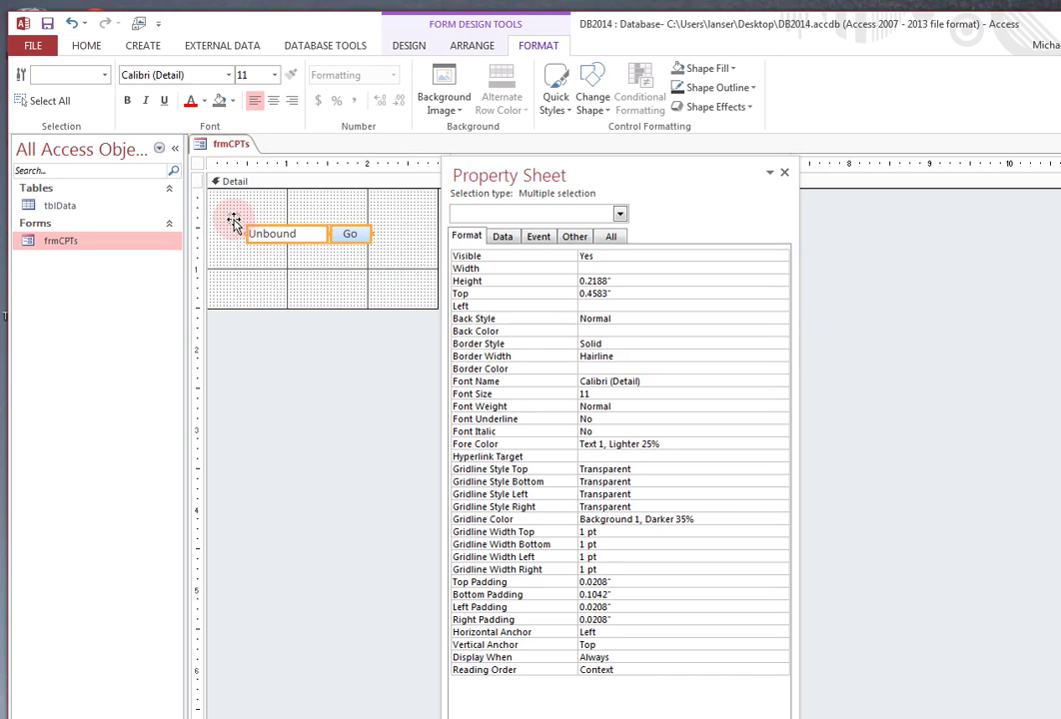
# Save the repositioned layout of frmCPTs and close the form
pyautogui.rightClick(232, 144)
pyautogui.click(238, 155)
pyautogui.rightClick(236, 149)
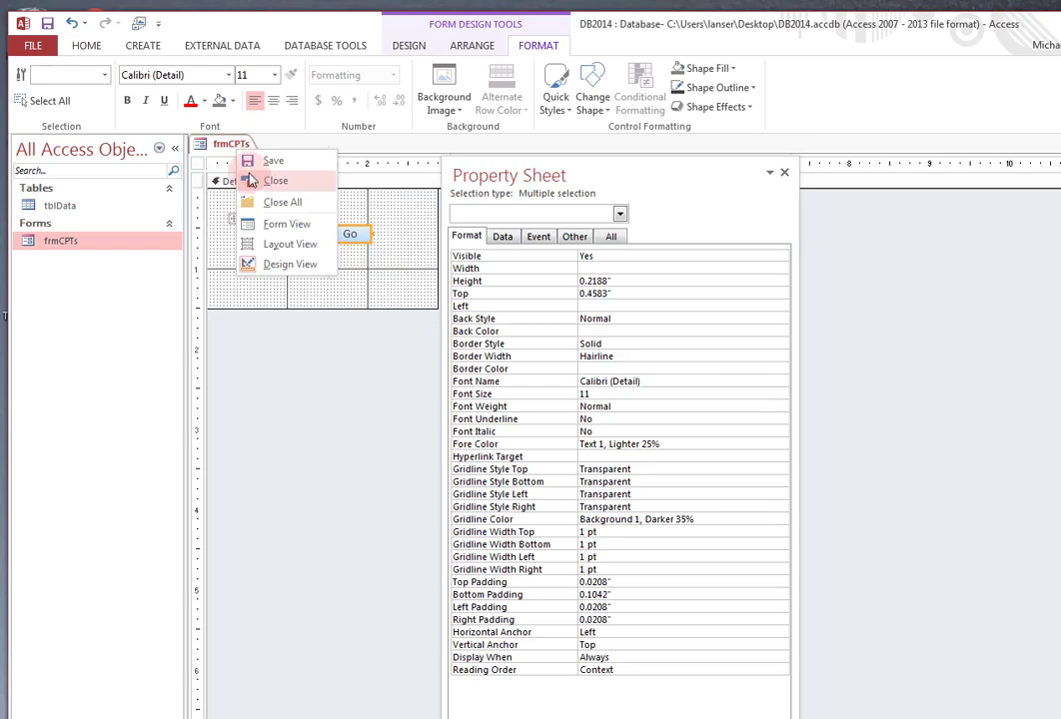
pyautogui.click(248, 178)
# Open frmCPTs, try the text box and Go button with sample codes such as 10021, and switch to Layout View
pyautogui.doubleClick(136, 250)
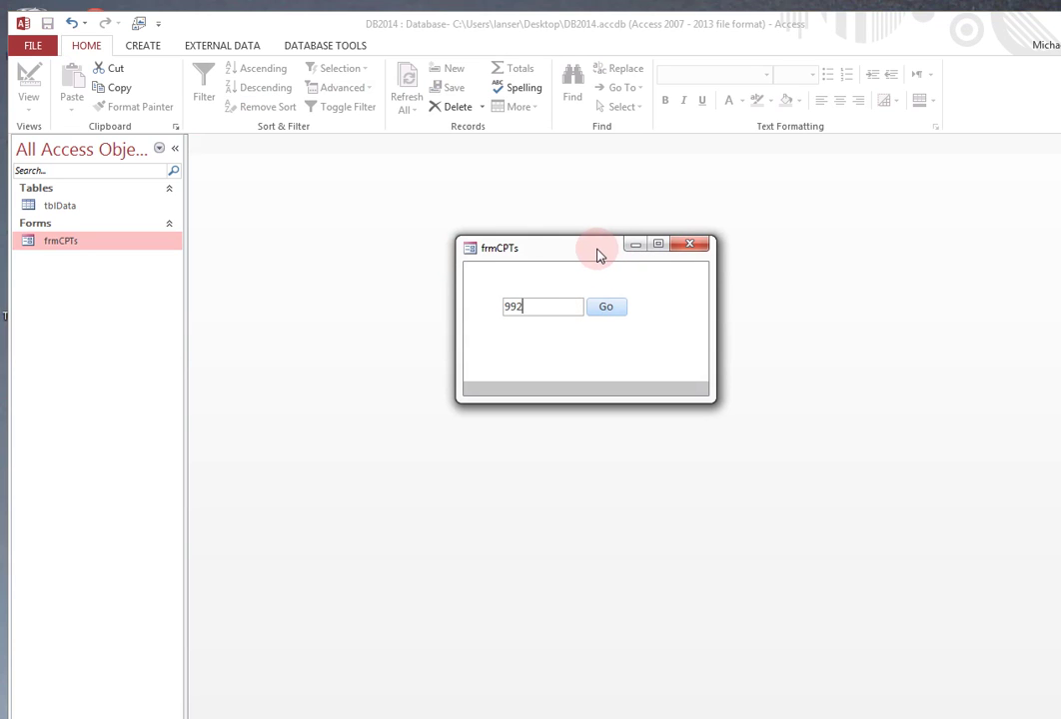
pyautogui.click(606, 310)
pyautogui.doubleClick(531, 308)
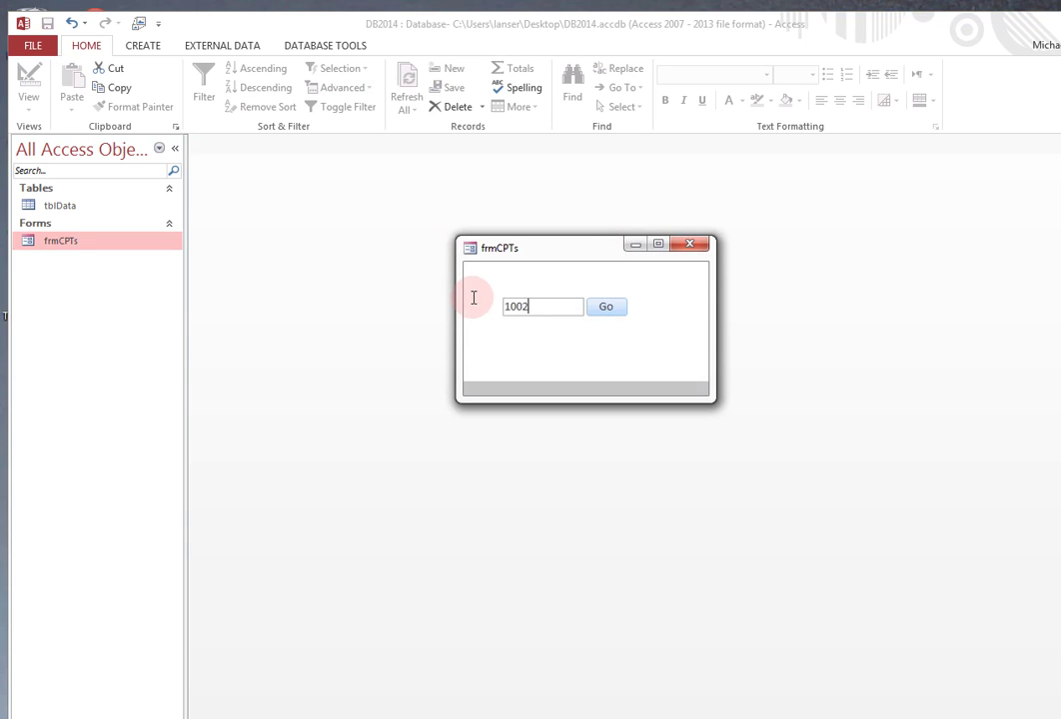
pyautogui.click(607, 309)
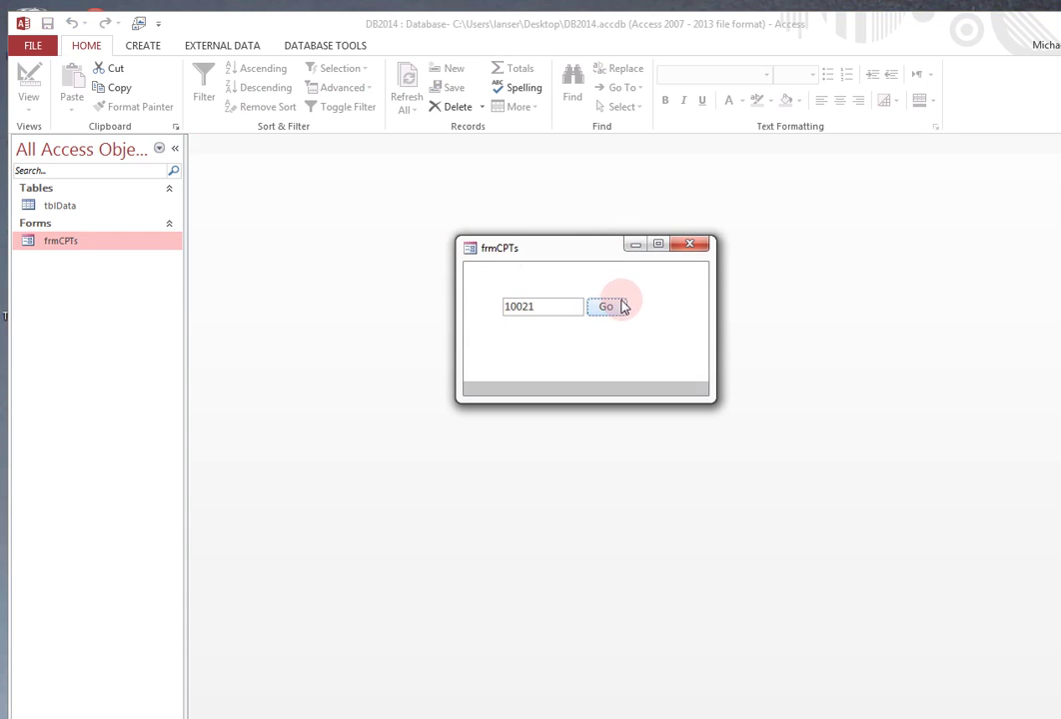
pyautogui.rightClick(488, 252)
pyautogui.click(512, 340)
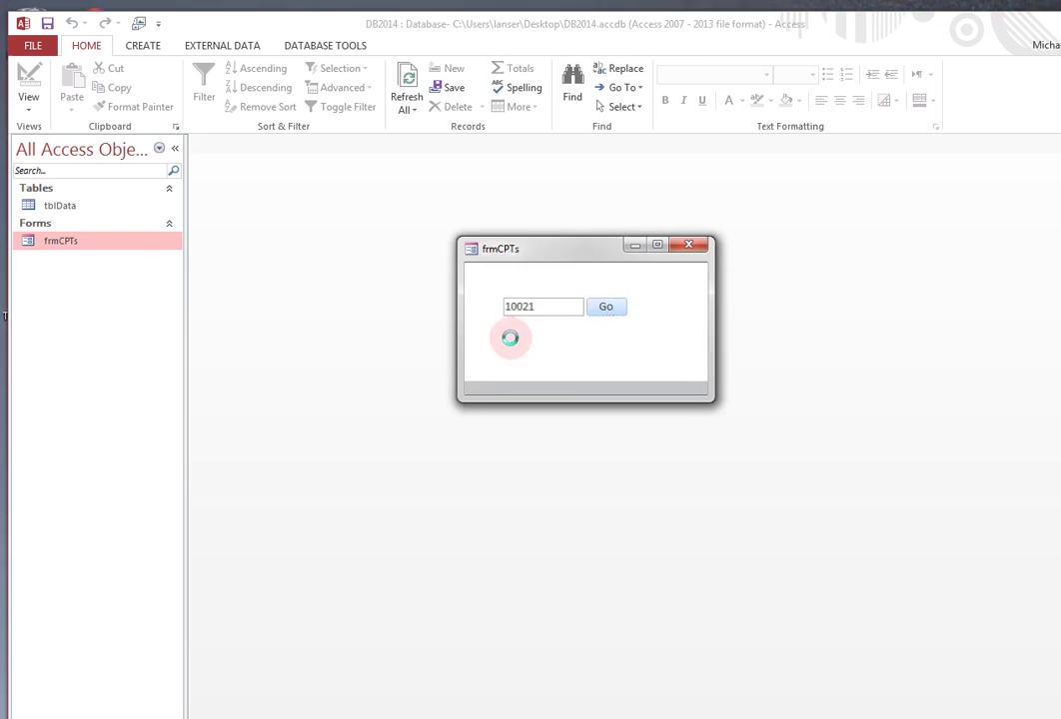
# Review the event properties available for the Go button and the txtCPT text box
pyautogui.click(338, 199)
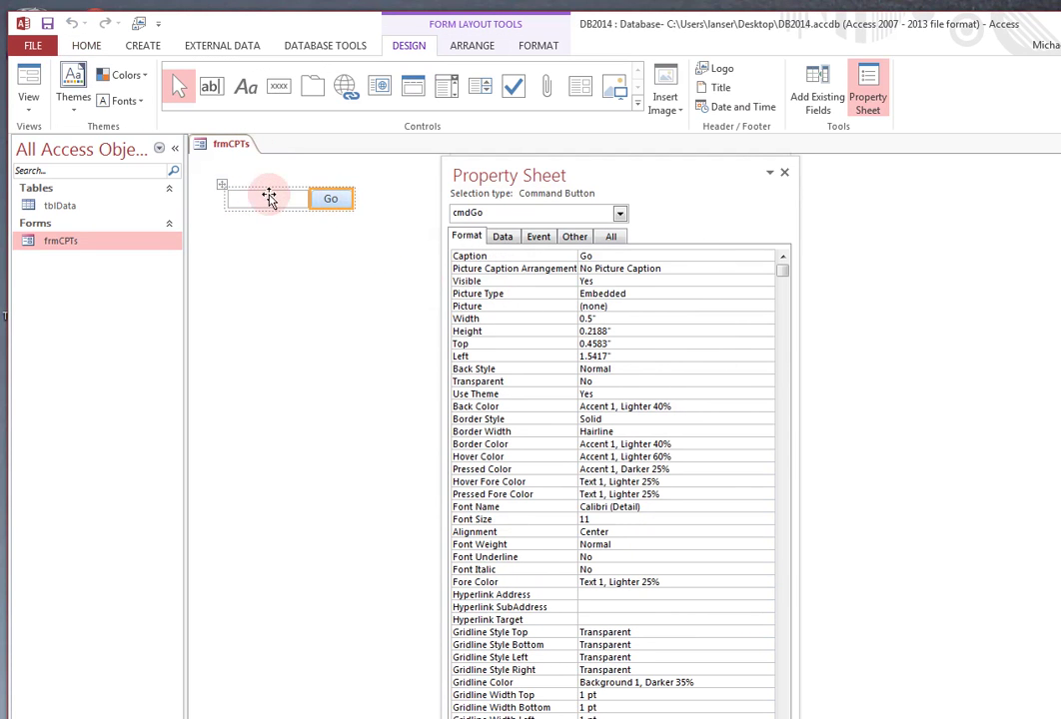
pyautogui.click(538, 235)
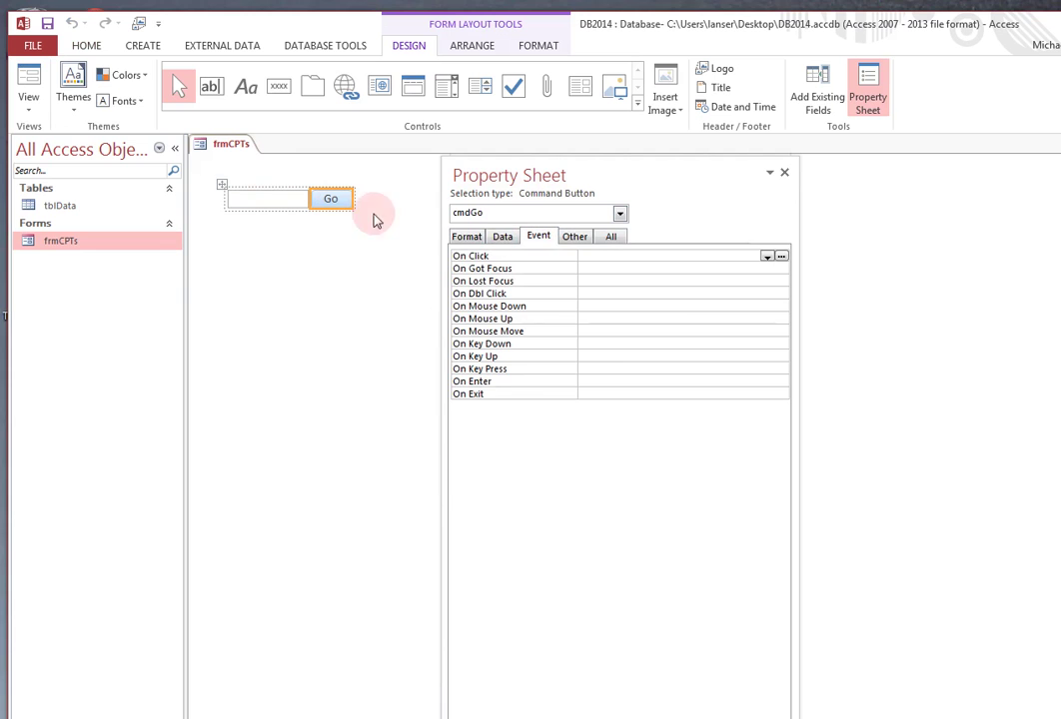
pyautogui.click(274, 205)
pyautogui.click(330, 201)
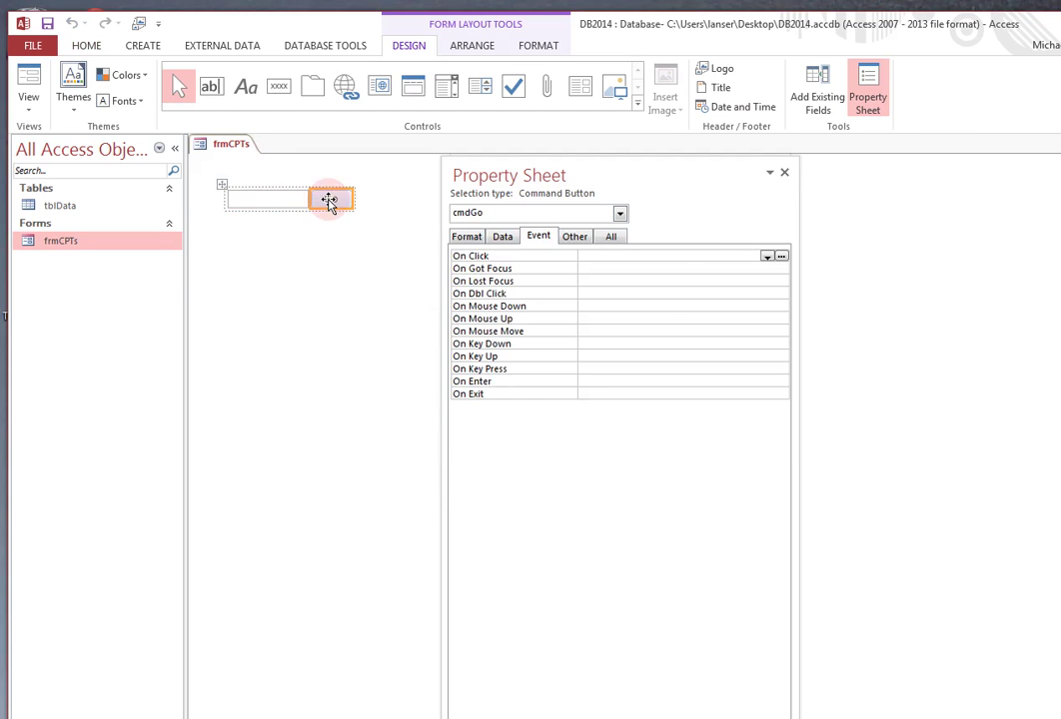
pyautogui.click(270, 201)
pyautogui.click(336, 199)
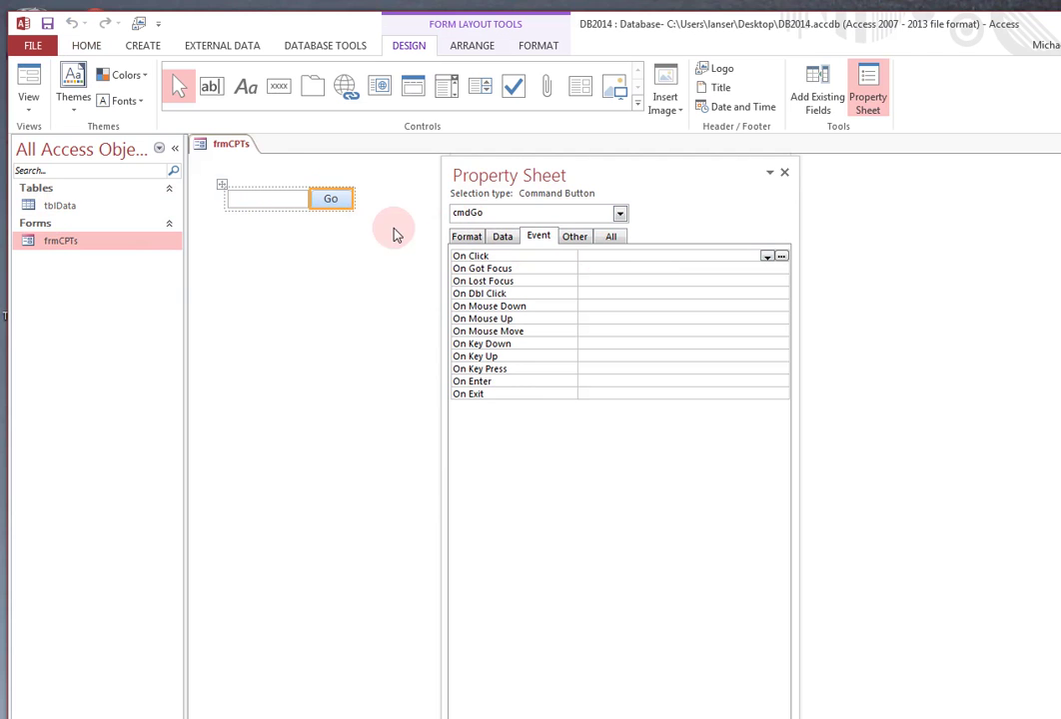
# Save and close the frmCPTs form
pyautogui.rightClick(232, 146)
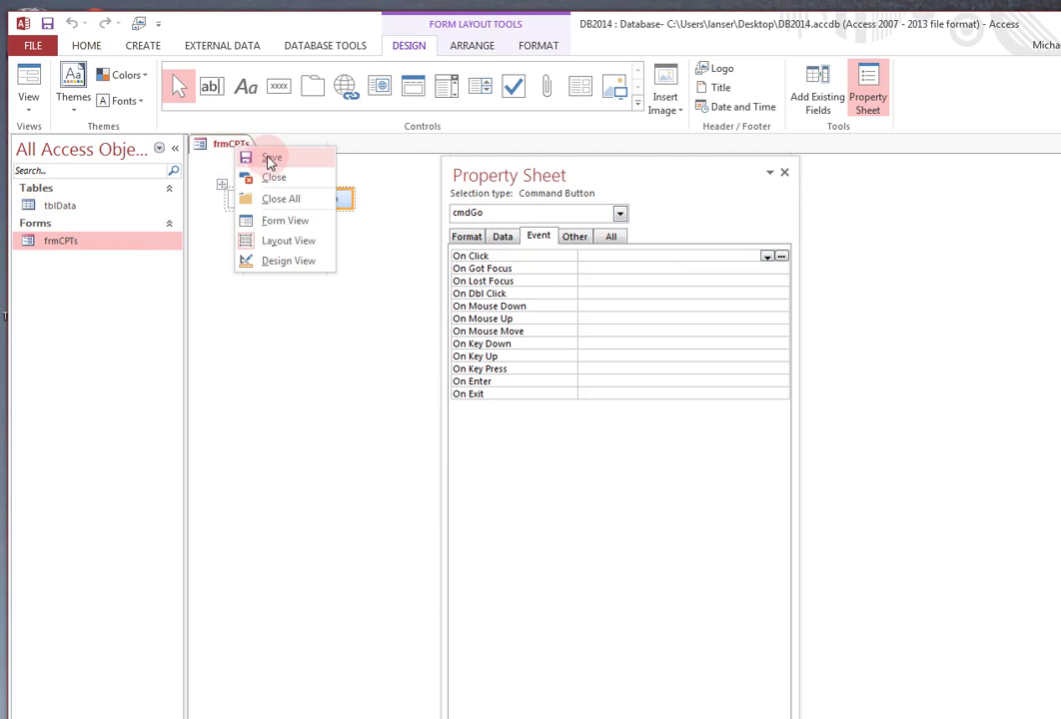
pyautogui.click(268, 158)
pyautogui.rightClick(212, 143)
pyautogui.click(268, 177)
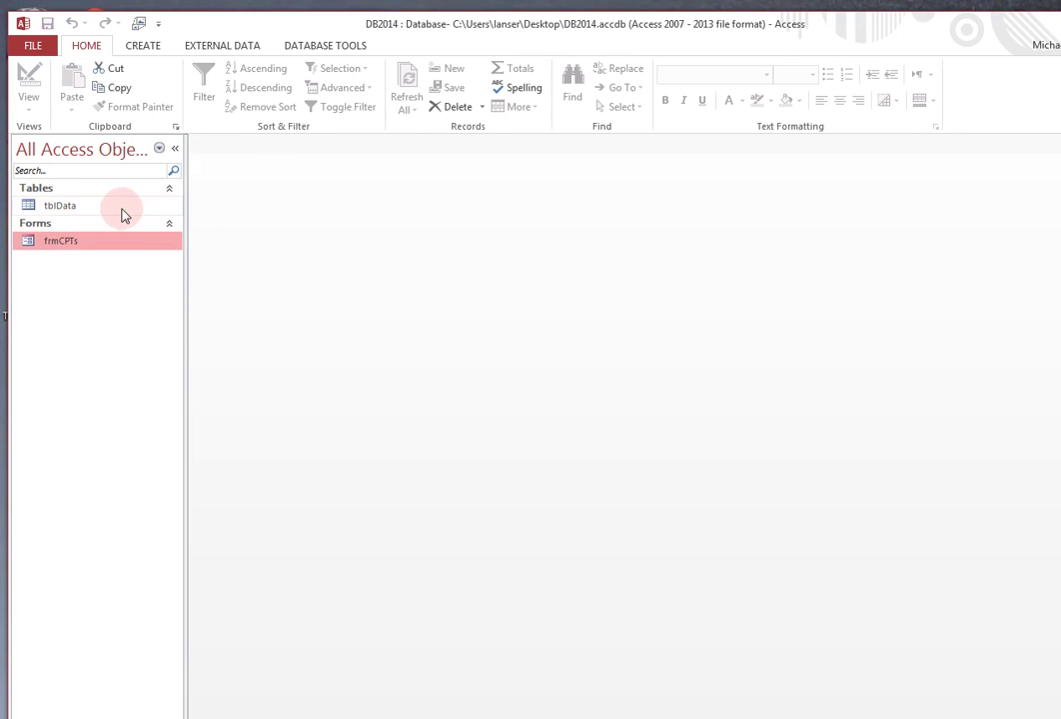
# Open the tblData table to review its CPT, Descrip and RVU fields, and close it
pyautogui.click(105, 210)
pyautogui.doubleClick(105, 209)
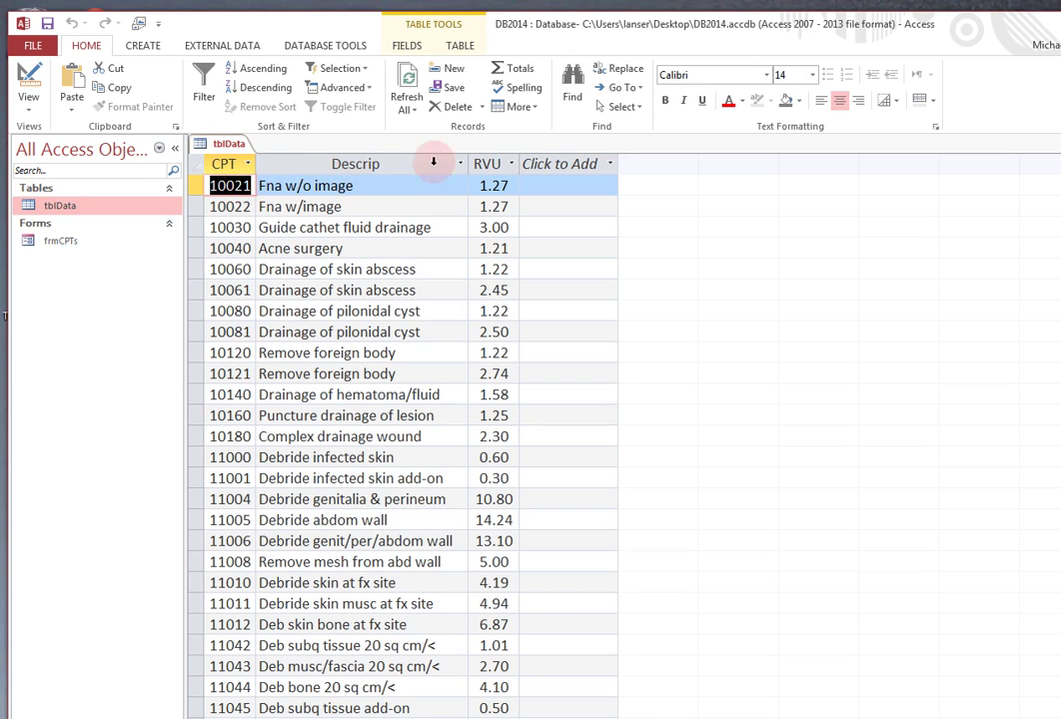
pyautogui.rightClick(228, 144)
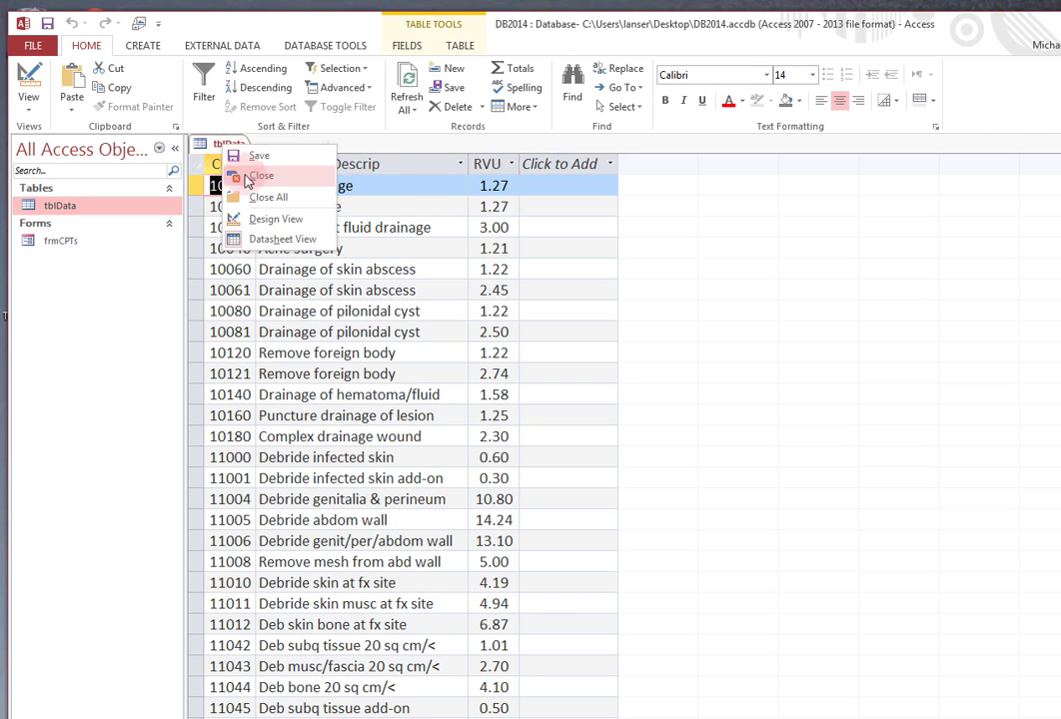
pyautogui.click(262, 180)
# Reopen frmCPTs and switch it to Layout View
pyautogui.doubleClick(68, 242)
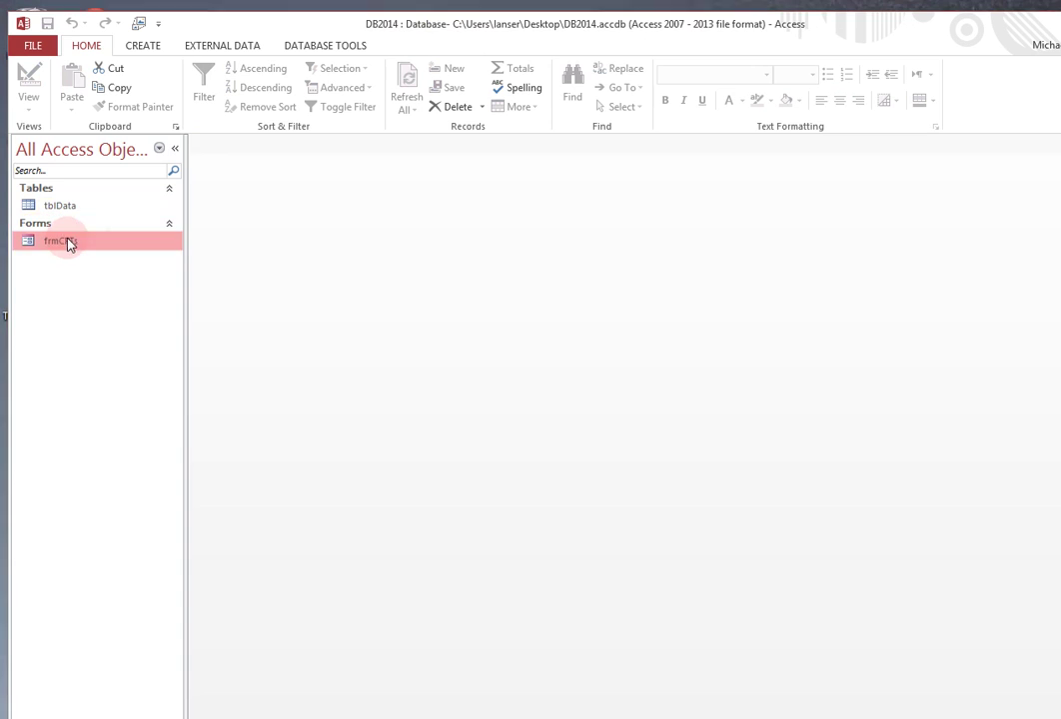
pyautogui.rightClick(481, 249)
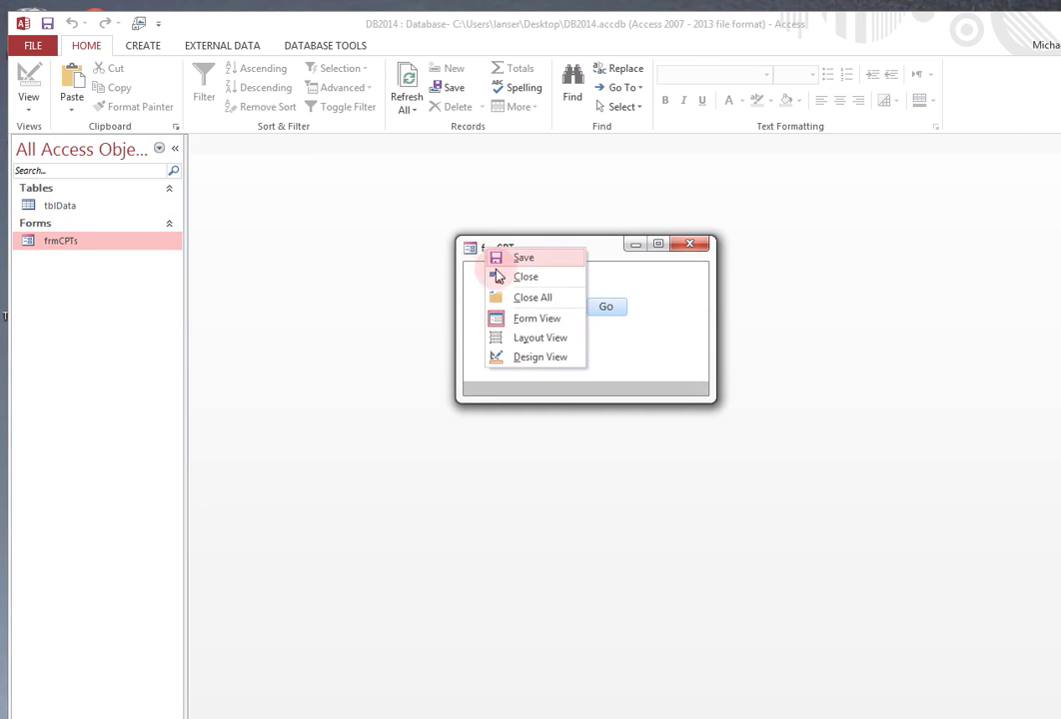
pyautogui.click(516, 338)
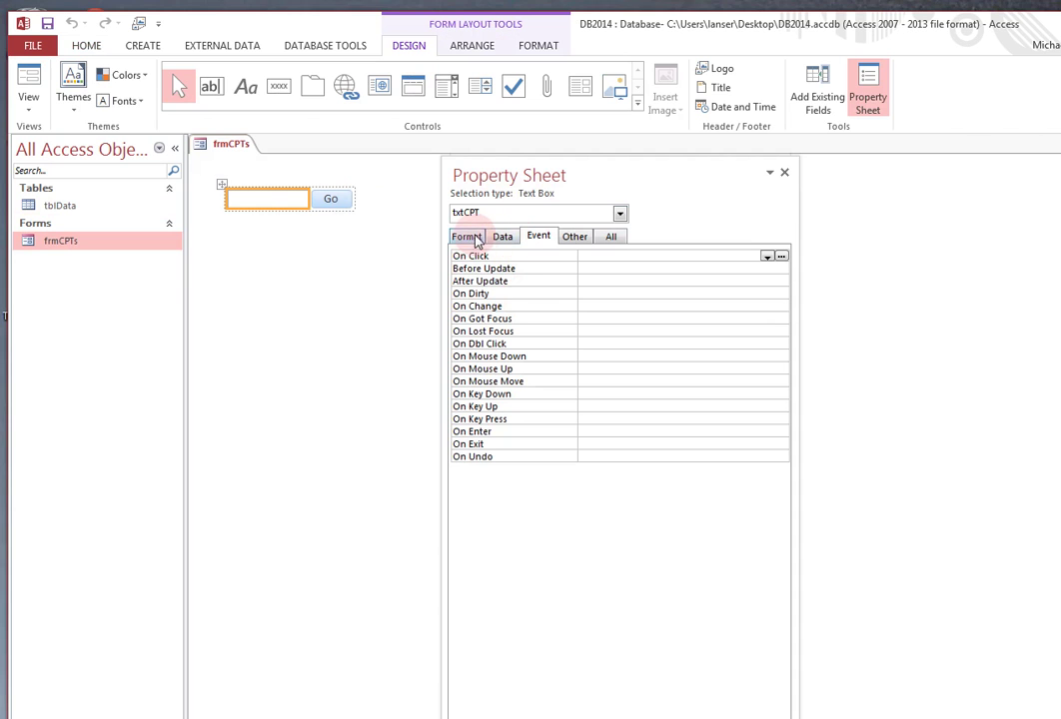
# Set the caption of the form itself to "Search CPT" in its properties
pyautogui.click(576, 236)
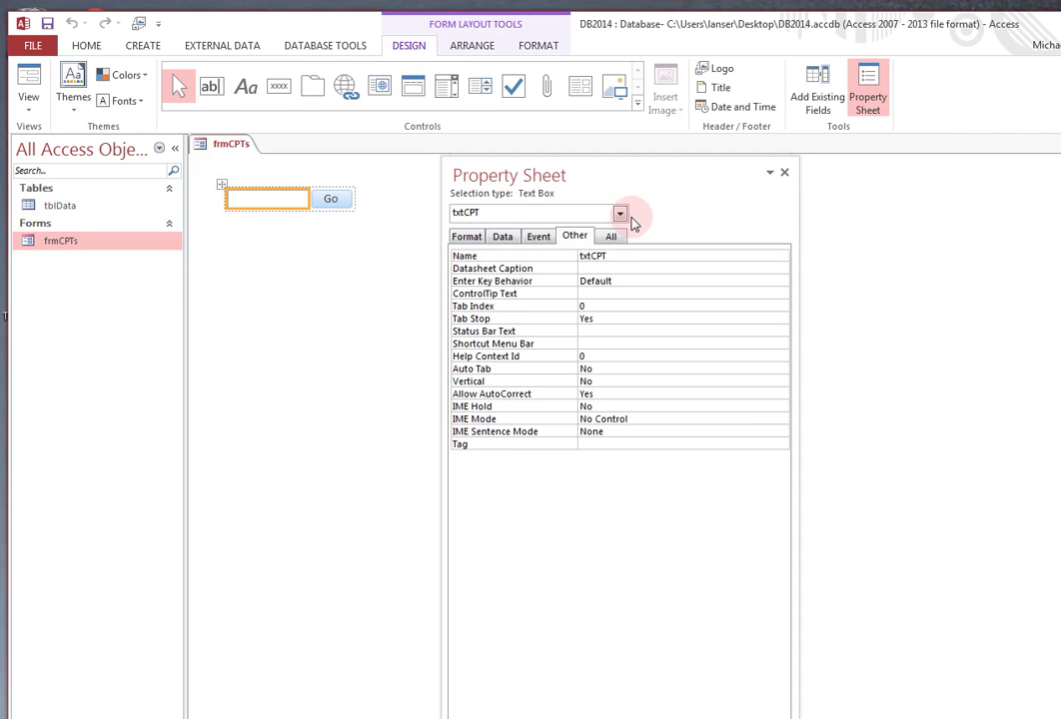
pyautogui.click(620, 214)
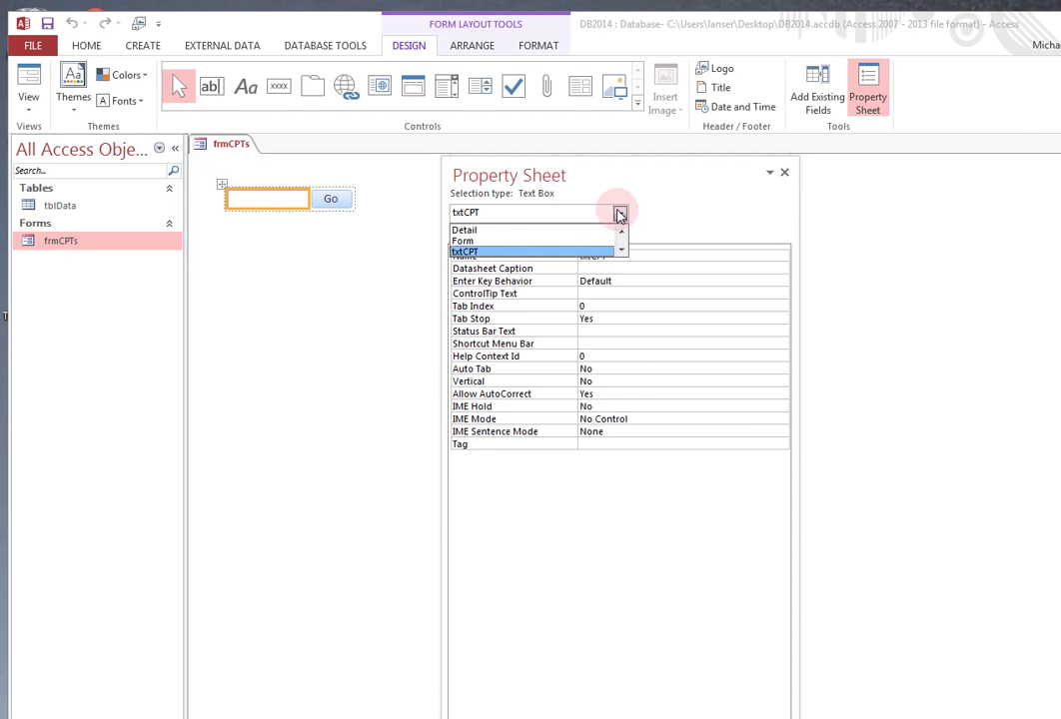
pyautogui.click(488, 241)
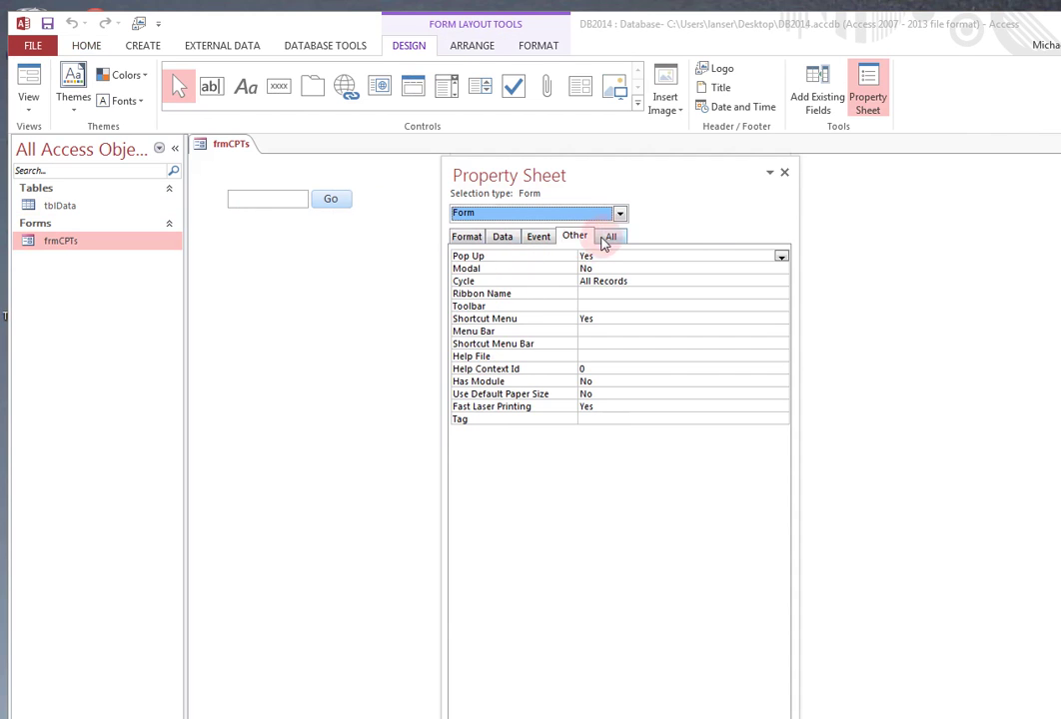
pyautogui.click(609, 237)
pyautogui.click(613, 268)
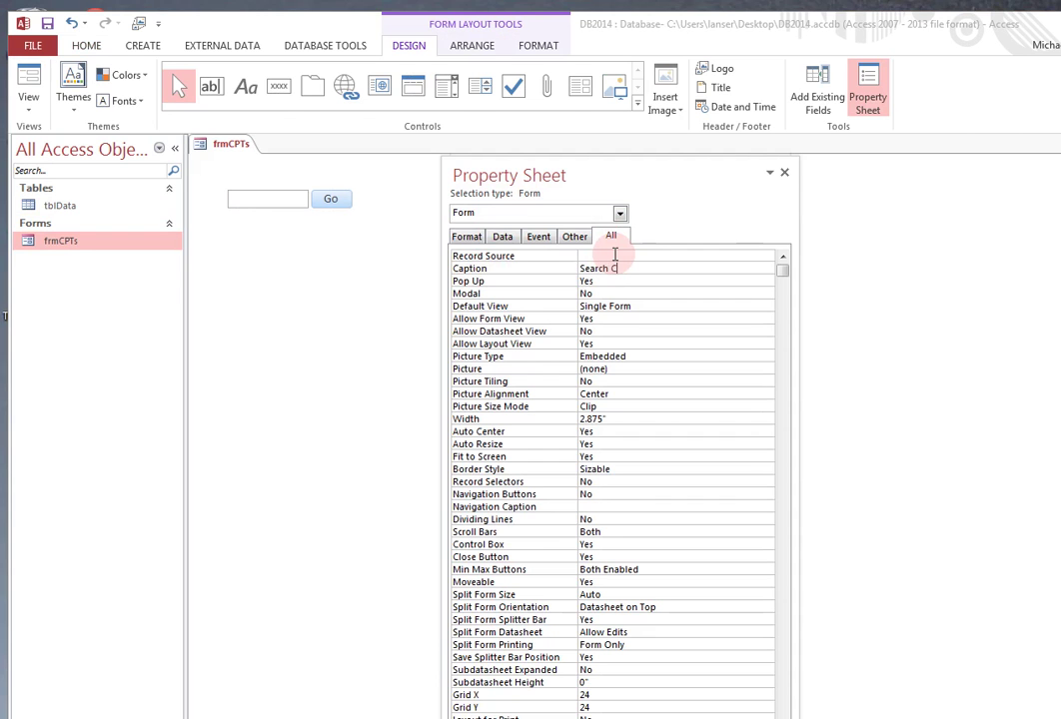
pyautogui.click(617, 294)
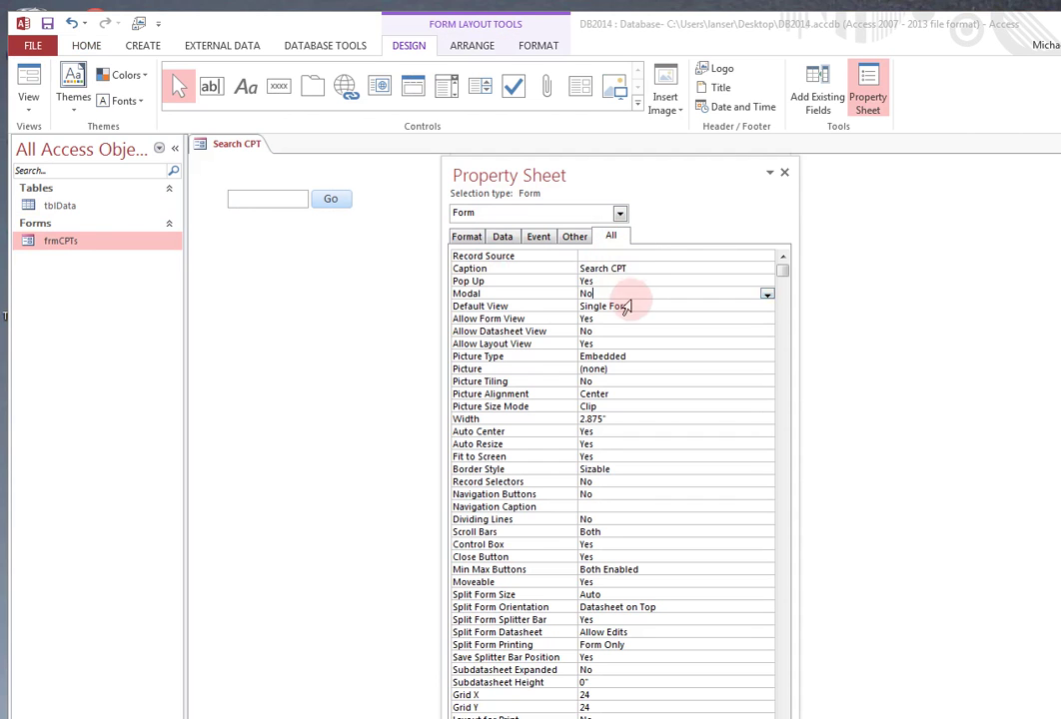
# Close the frmCPTs form and reopen it in Form View to check its title
pyautogui.rightClick(258, 144)
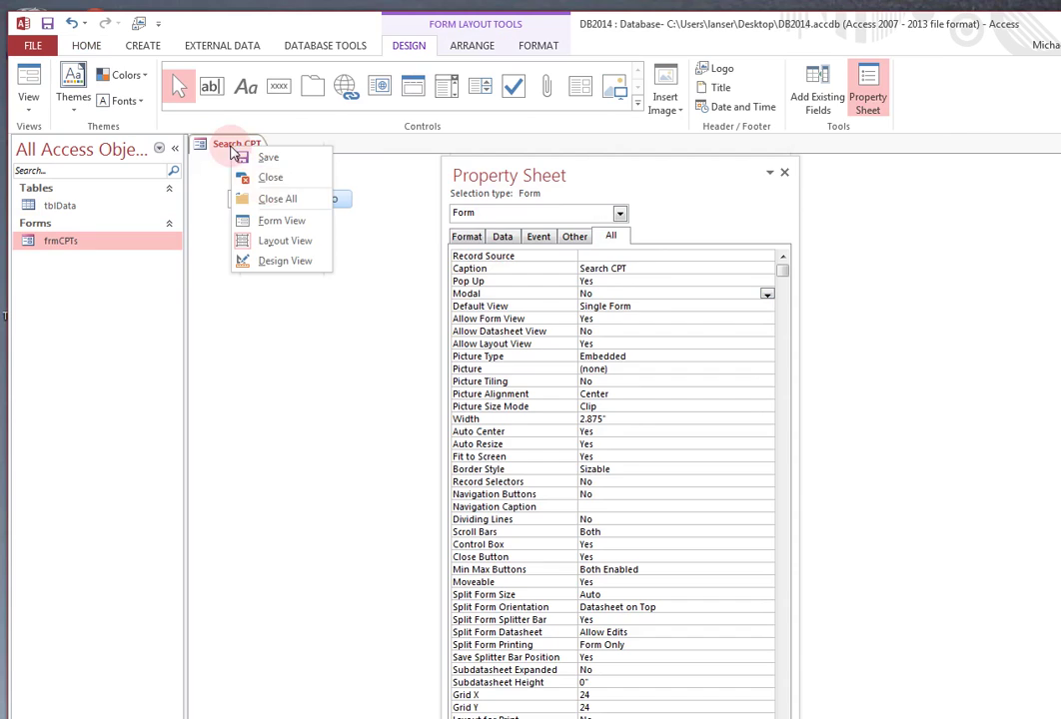
pyautogui.click(295, 173)
pyautogui.doubleClick(63, 242)
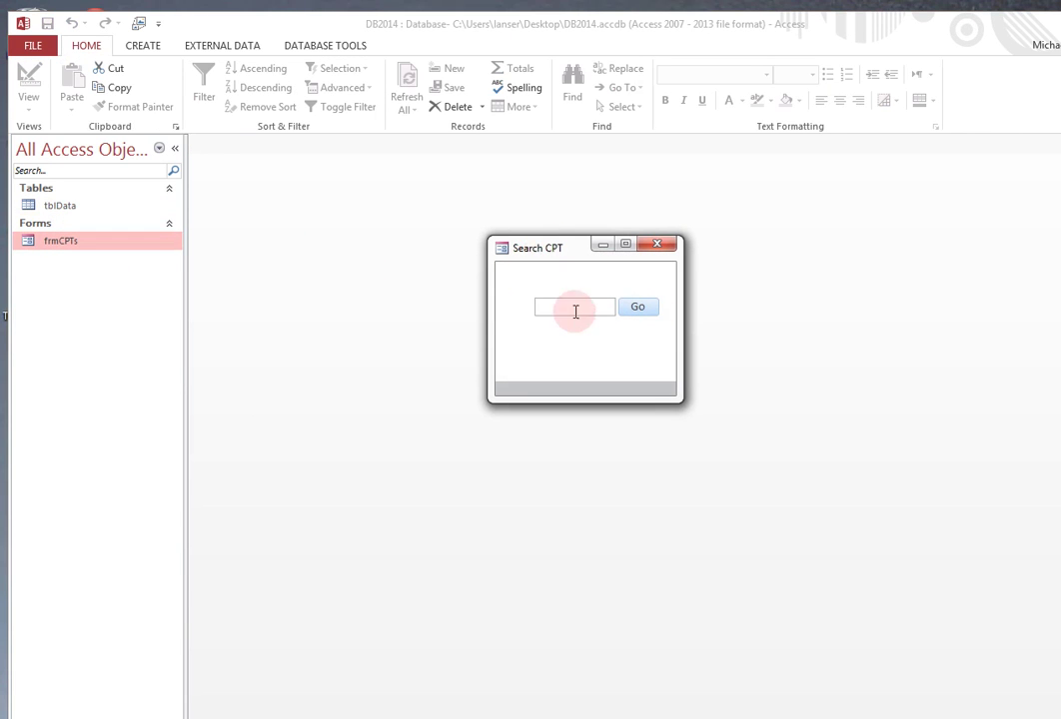
# Switch frmCPTs to Layout View and start a Macro Builder macro for the Go button's On Click event
pyautogui.rightClick(537, 252)
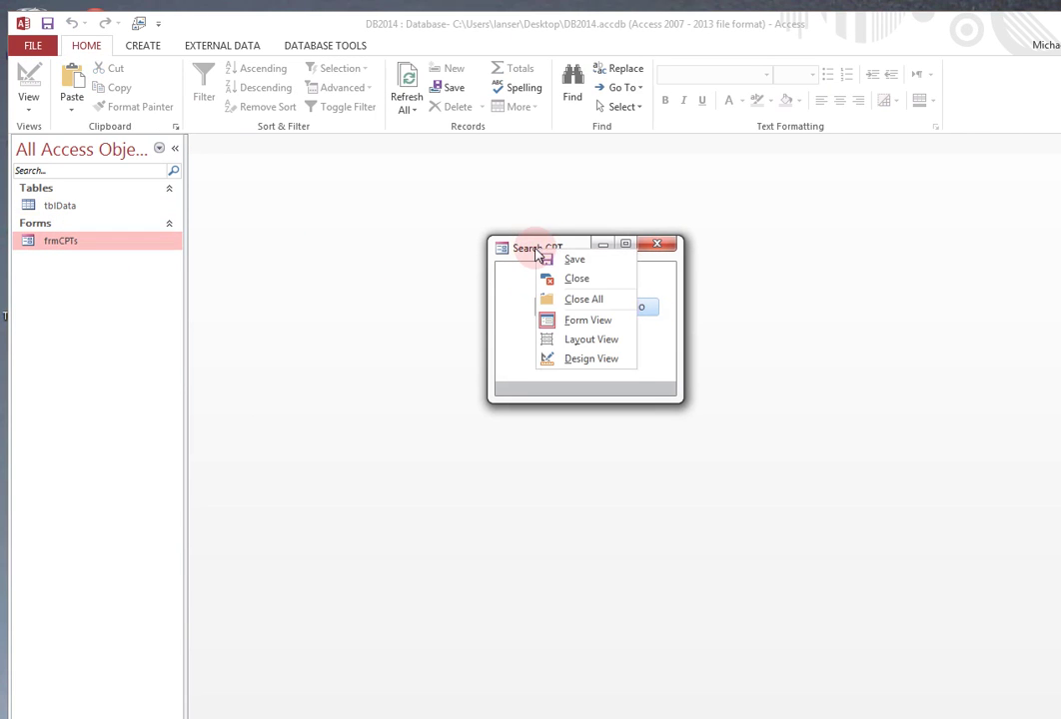
pyautogui.click(580, 339)
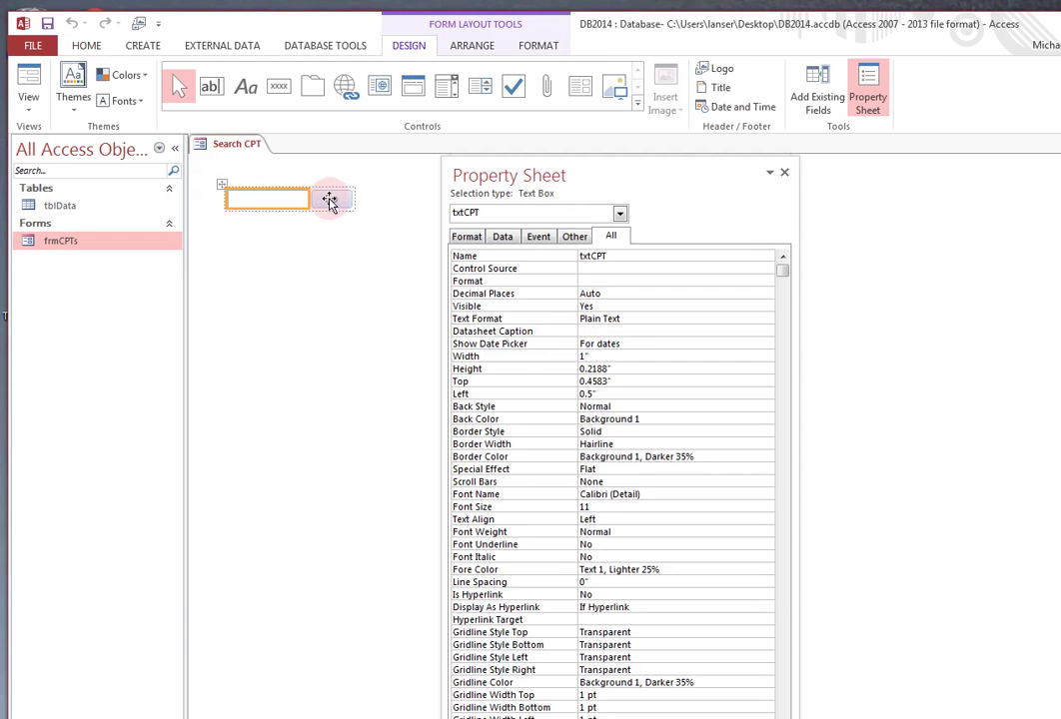
pyautogui.click(333, 199)
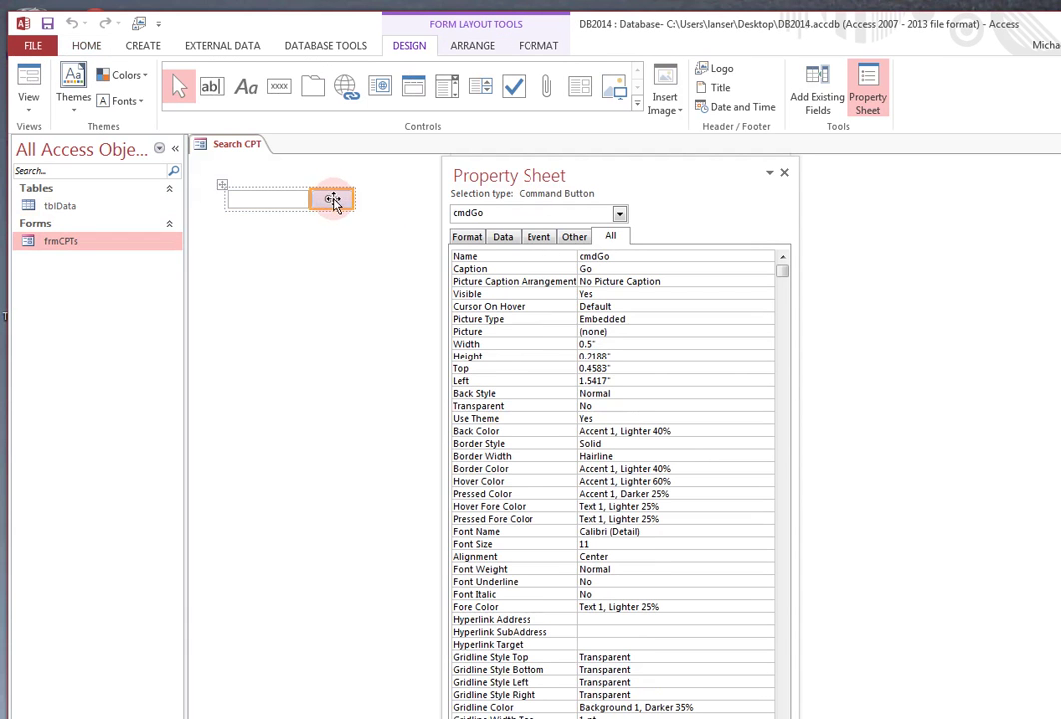
pyautogui.click(538, 237)
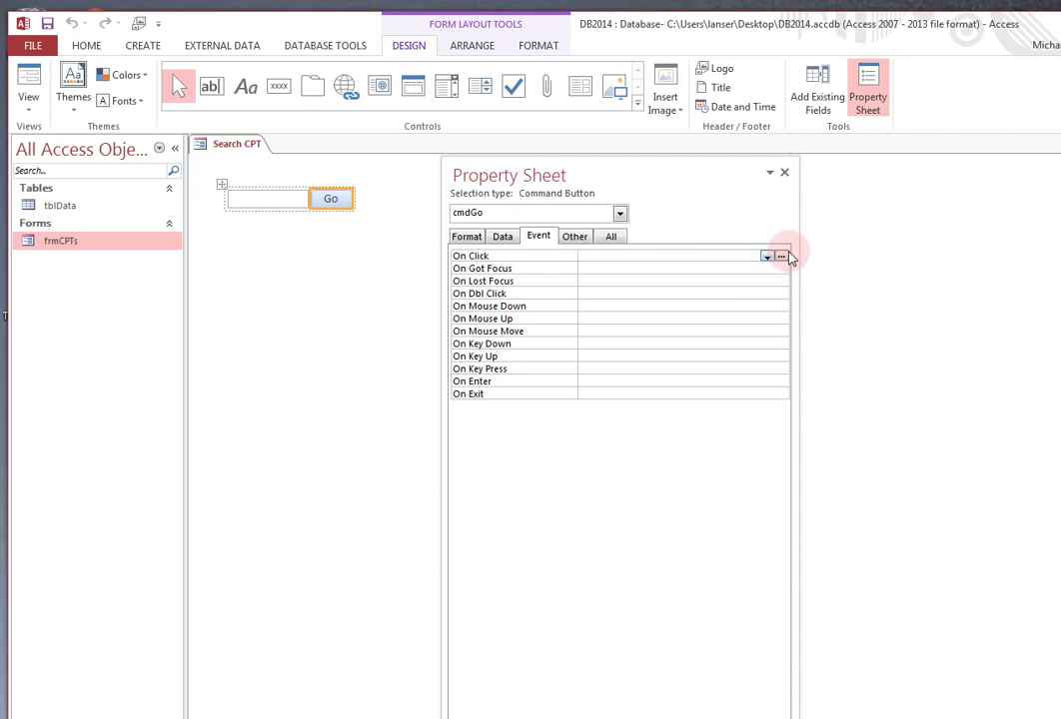
pyautogui.click(784, 259)
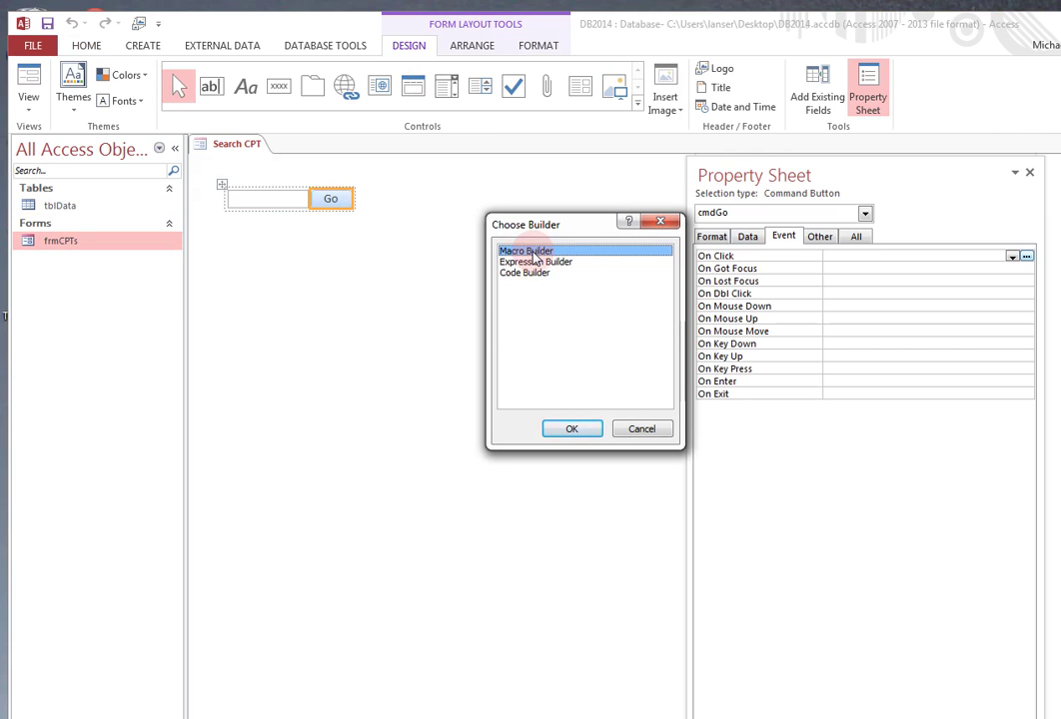
pyautogui.click(578, 431)
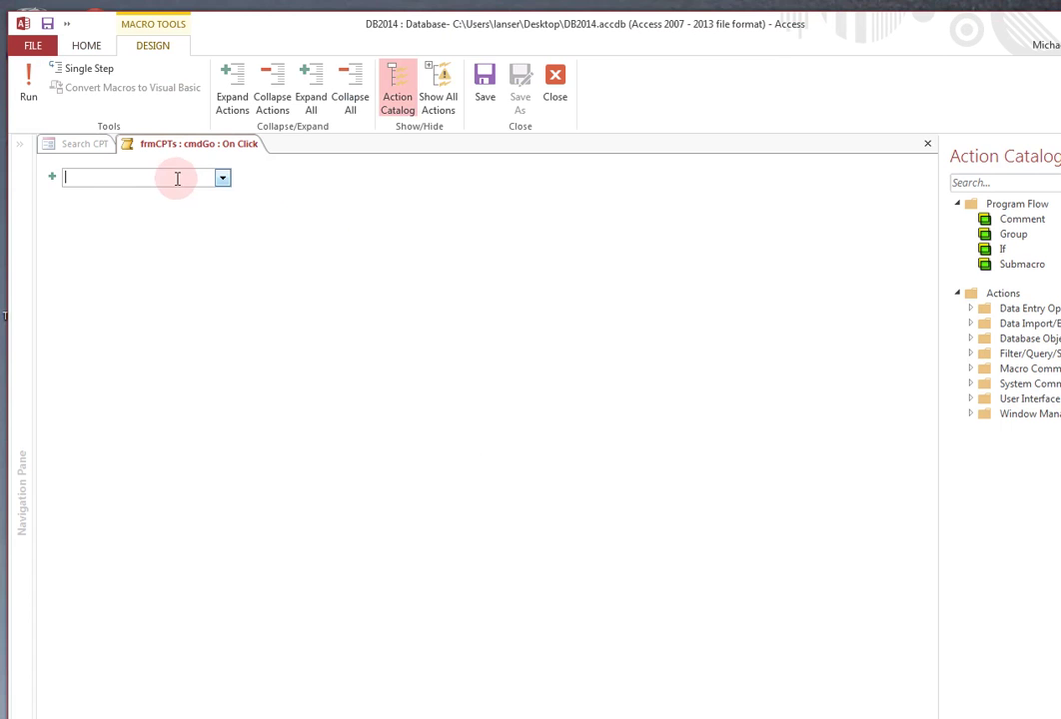
# Add a MessageBox action with the message "hello" to the macro, and save and close it
pyautogui.click(223, 178)
pyautogui.scroll(-2, 225, 331)
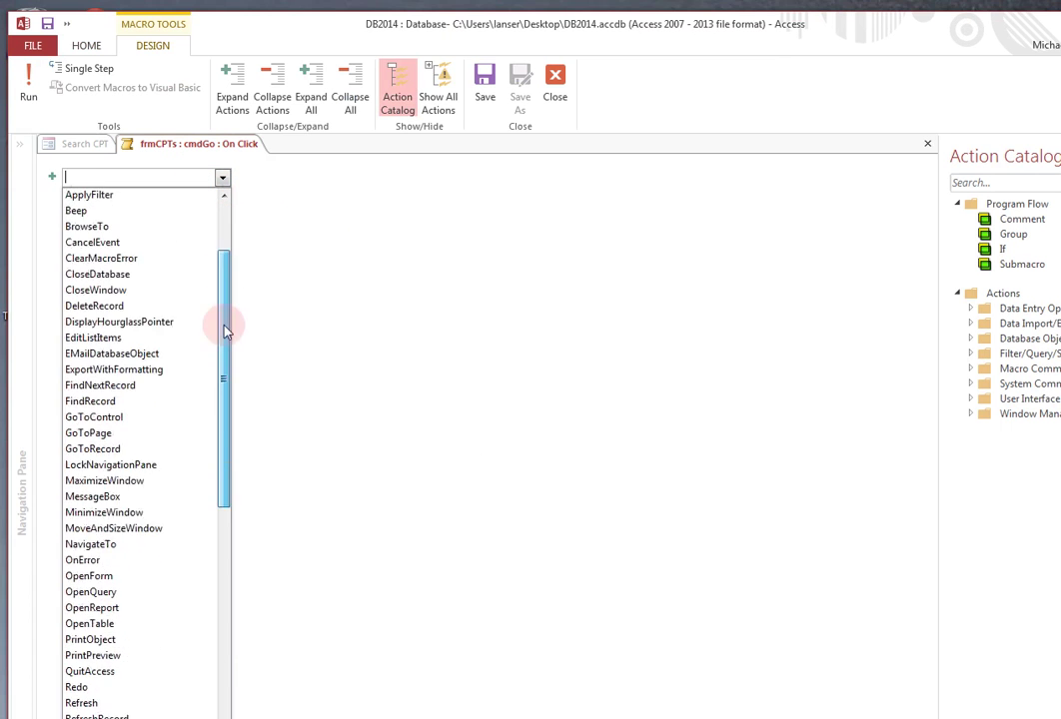
pyautogui.moveTo(226, 332); pyautogui.dragTo(108, 165)
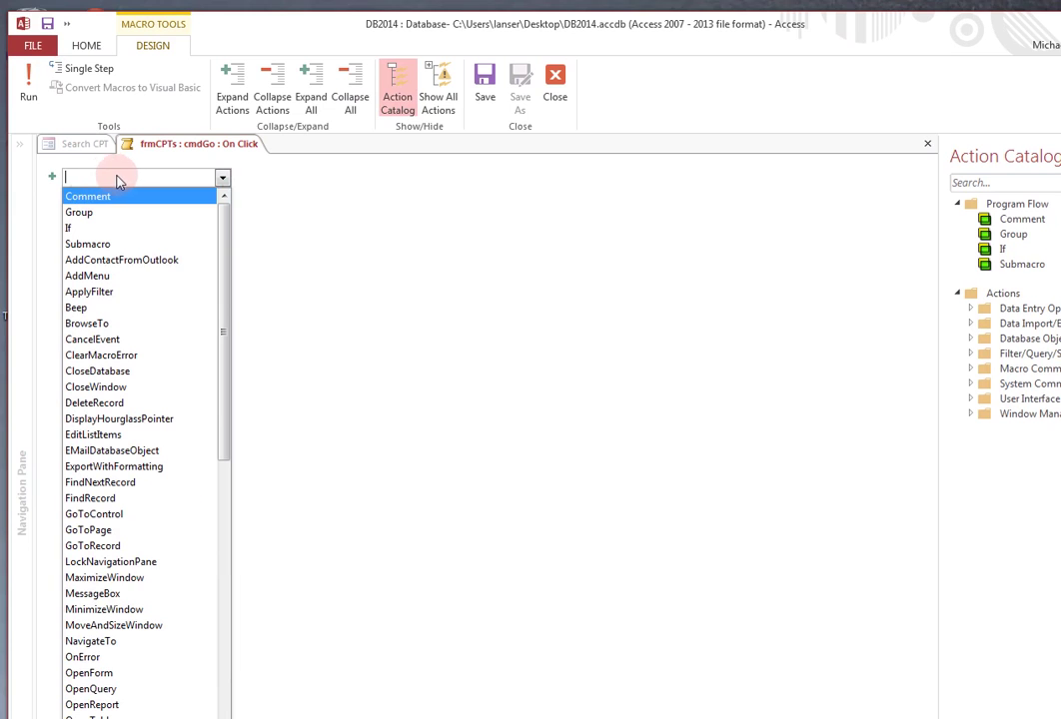
pyautogui.write('MessageBox')
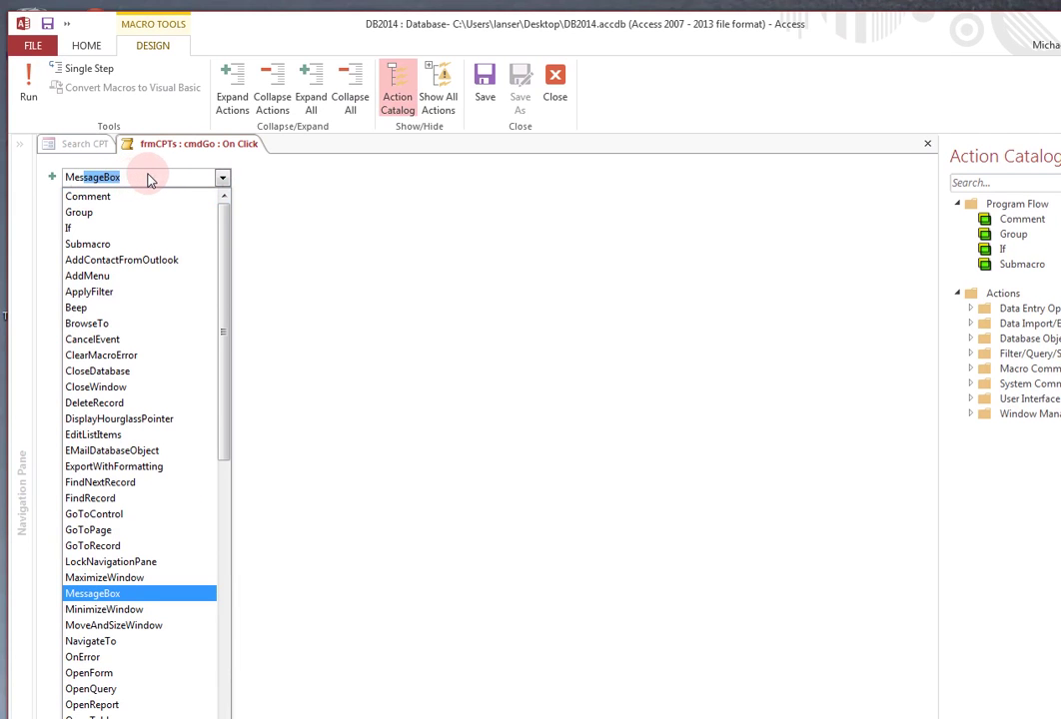
pyautogui.press('End')
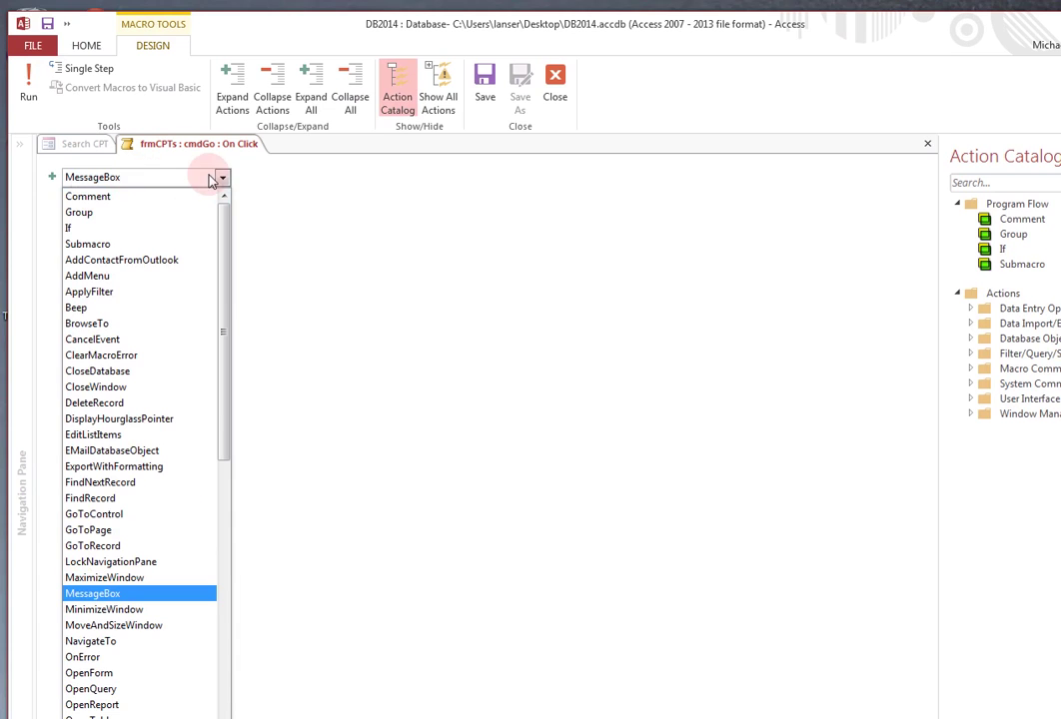
pyautogui.press('Return')
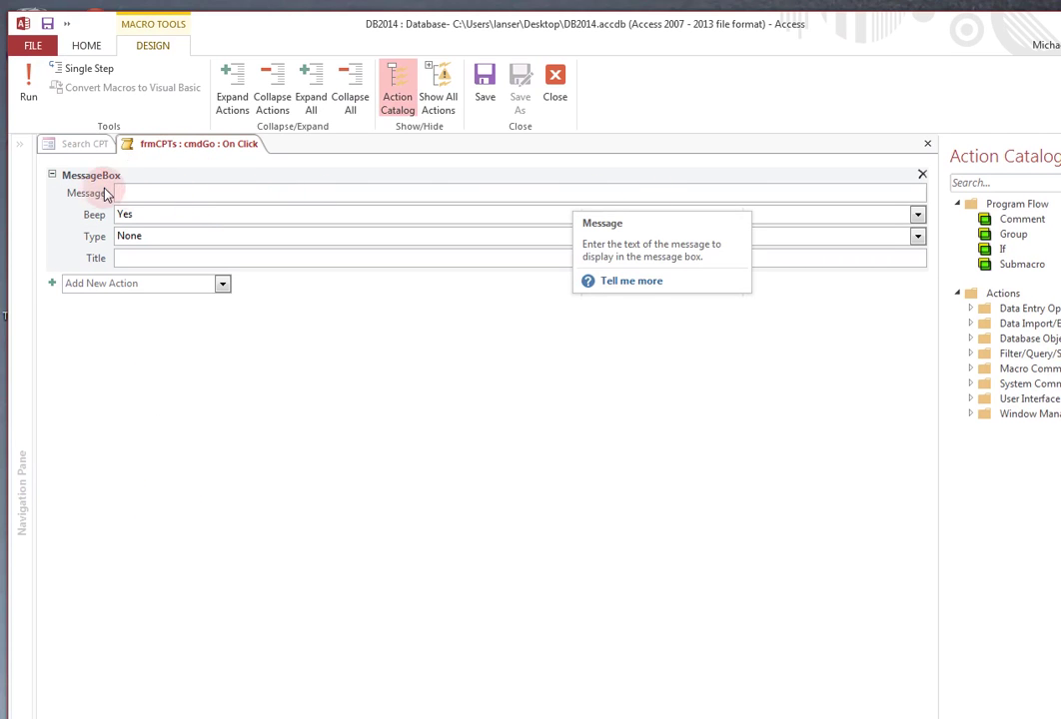
pyautogui.write('hello')
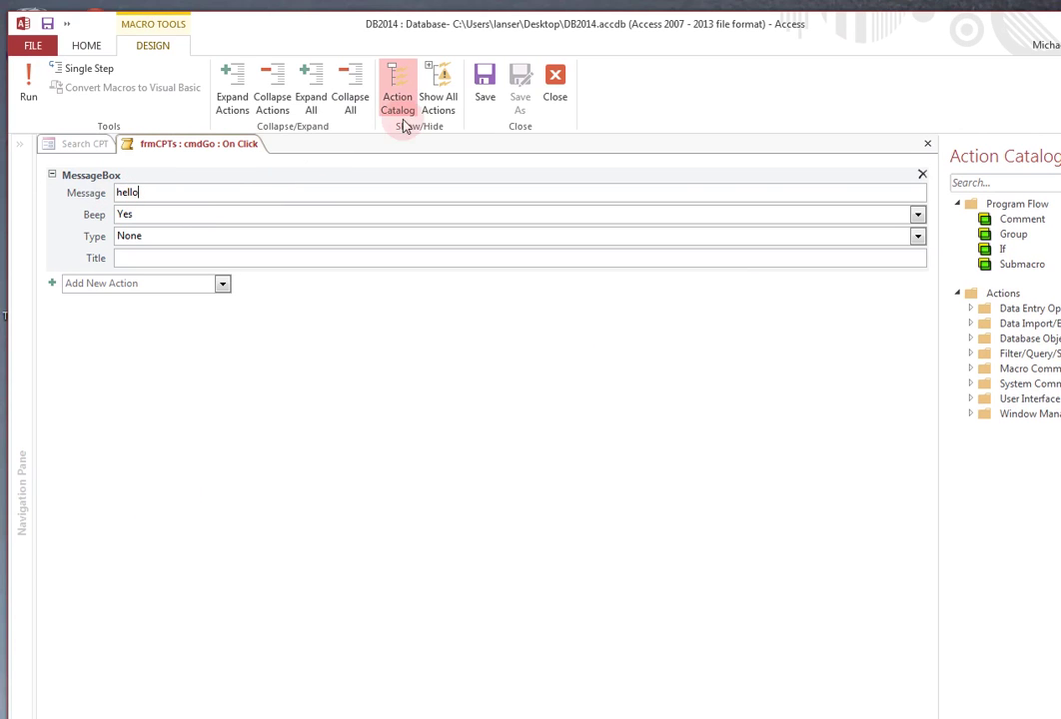
pyautogui.click(484, 90)
pyautogui.click(555, 90)
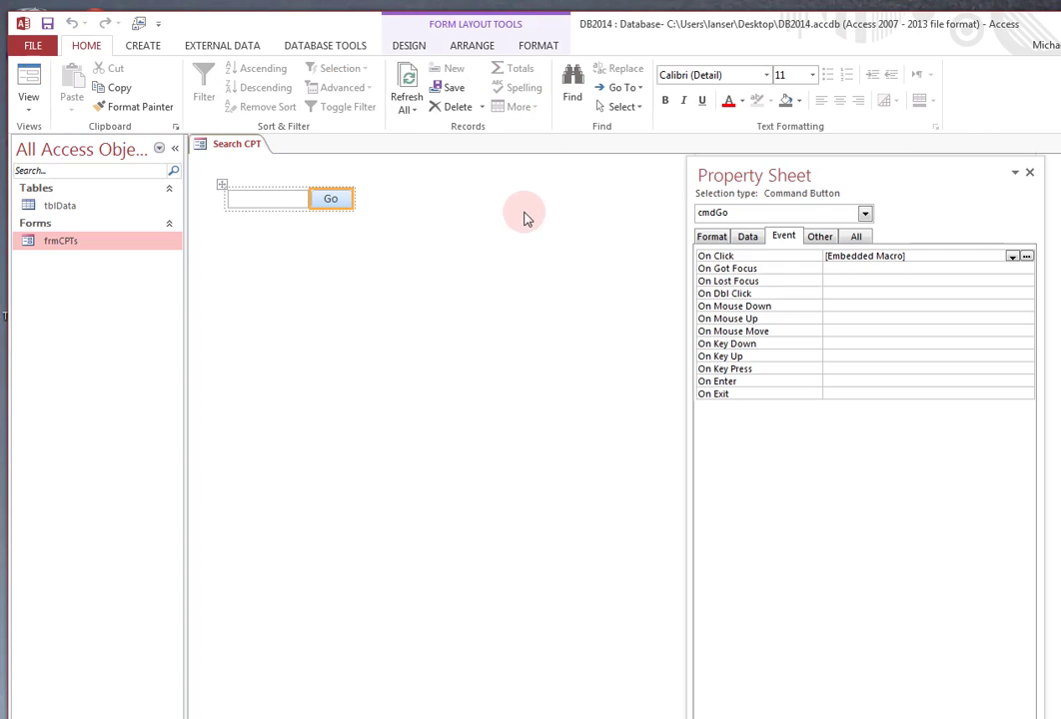
# Save and close the frmCPTs form, keeping the list of database objects expanded
pyautogui.rightClick(231, 146)
pyautogui.click(254, 156)
pyautogui.rightClick(248, 146)
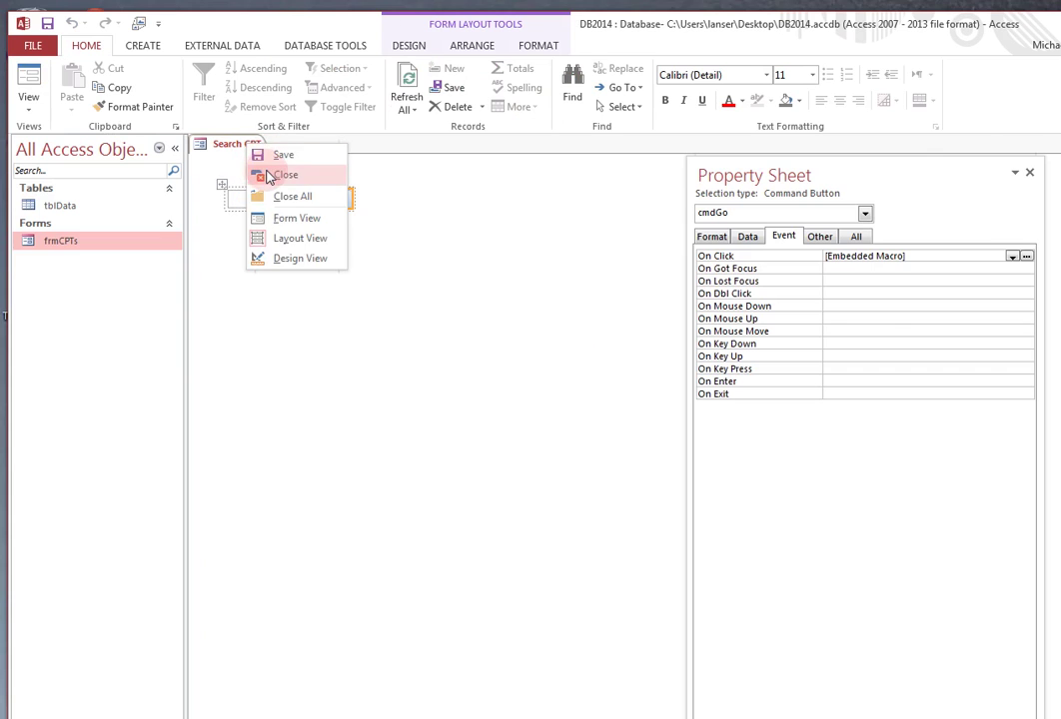
pyautogui.click(270, 174)
pyautogui.click(173, 149)
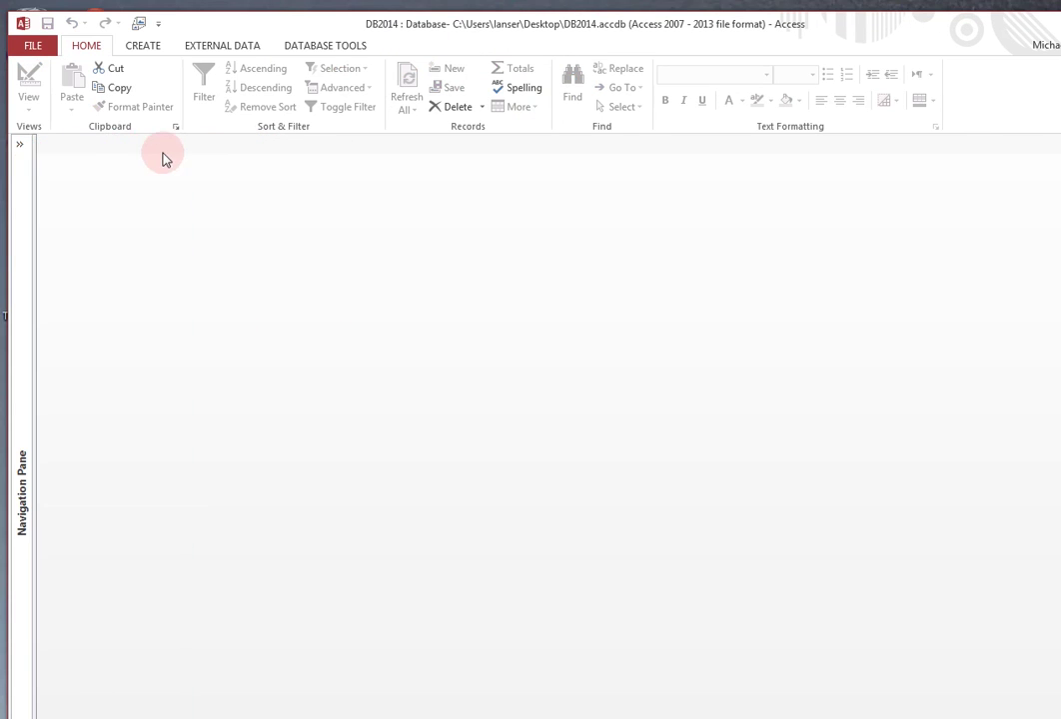
pyautogui.click(19, 145)
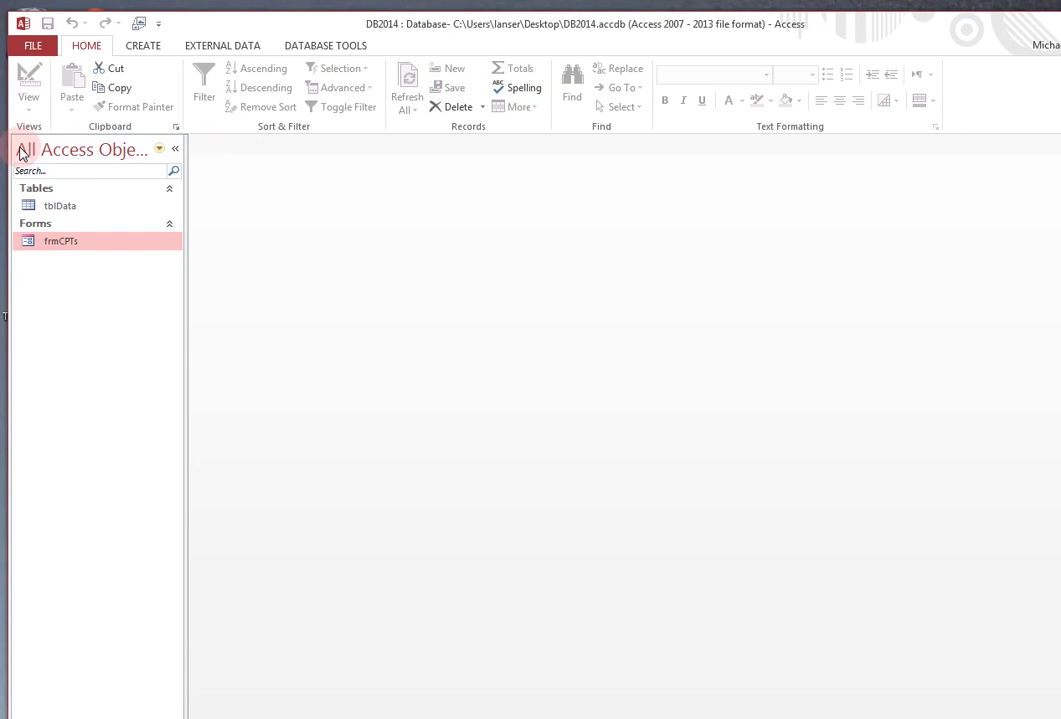
# Open frmCPTs and test the Go button with CPT code 99244, dismissing the message box
pyautogui.doubleClick(40, 242)
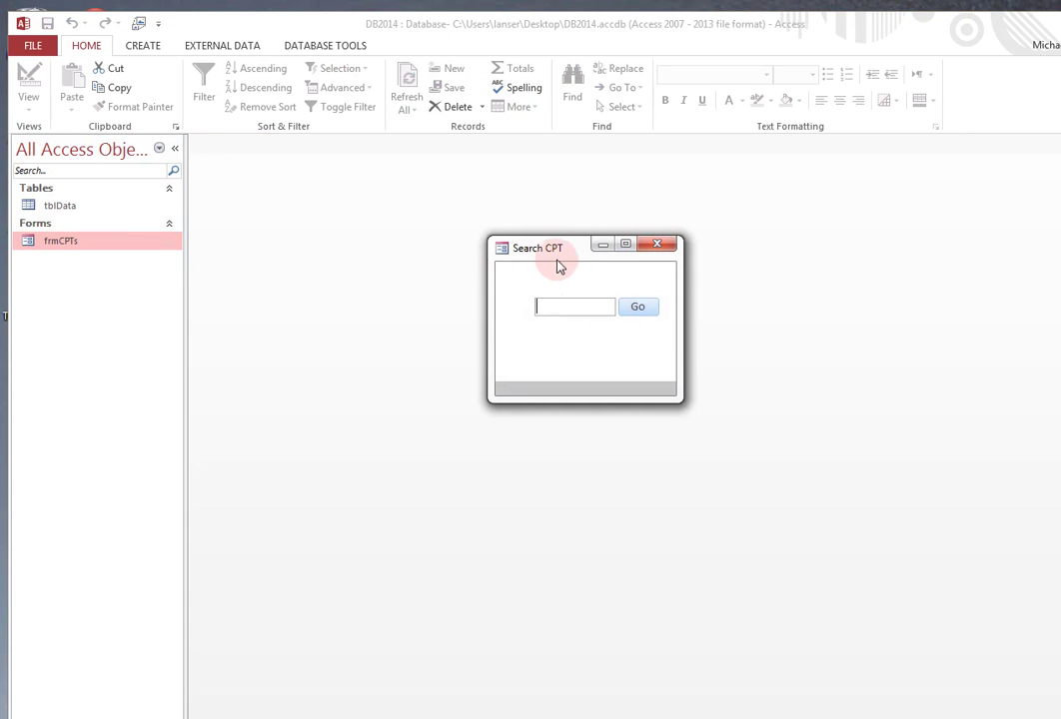
pyautogui.click(601, 306)
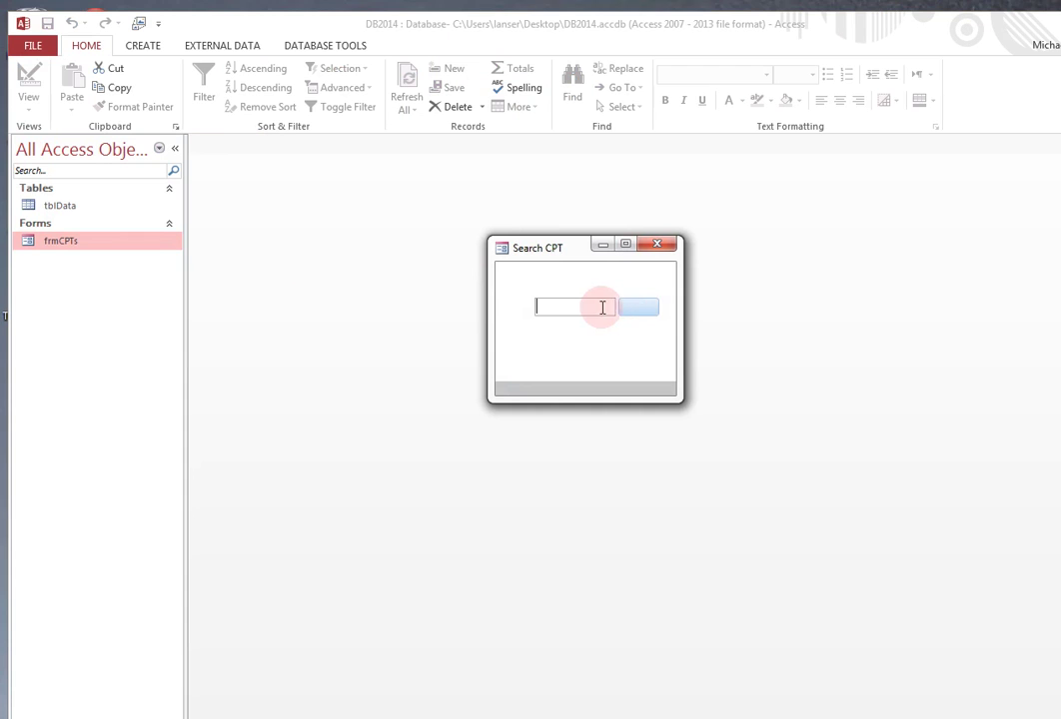
pyautogui.write('99244')
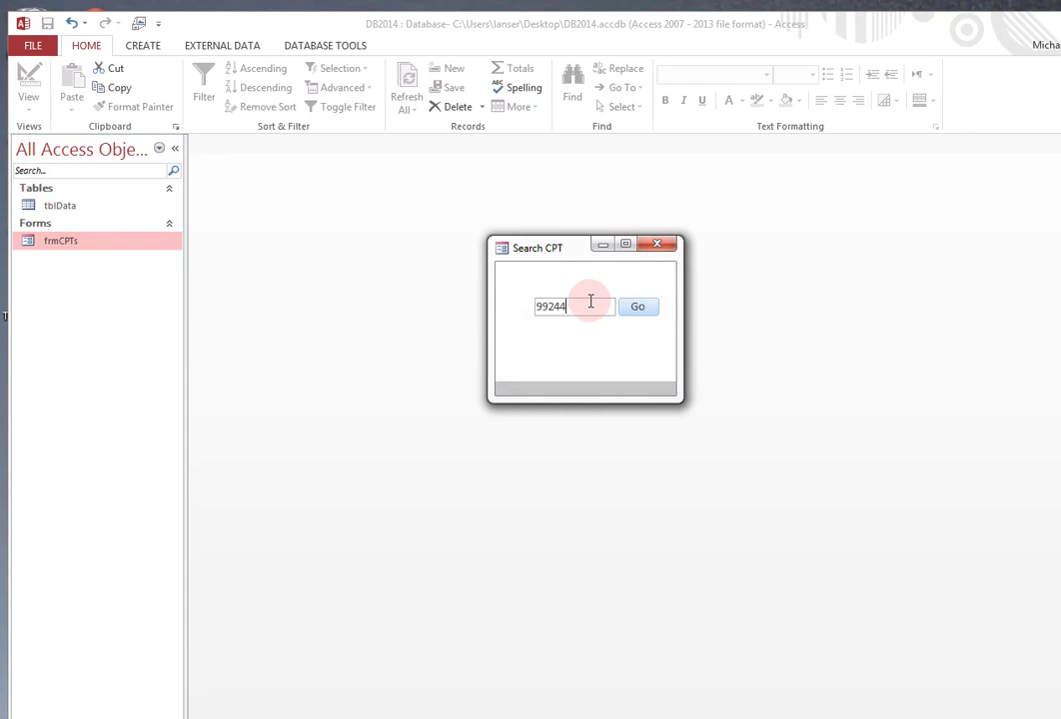
pyautogui.click(636, 308)
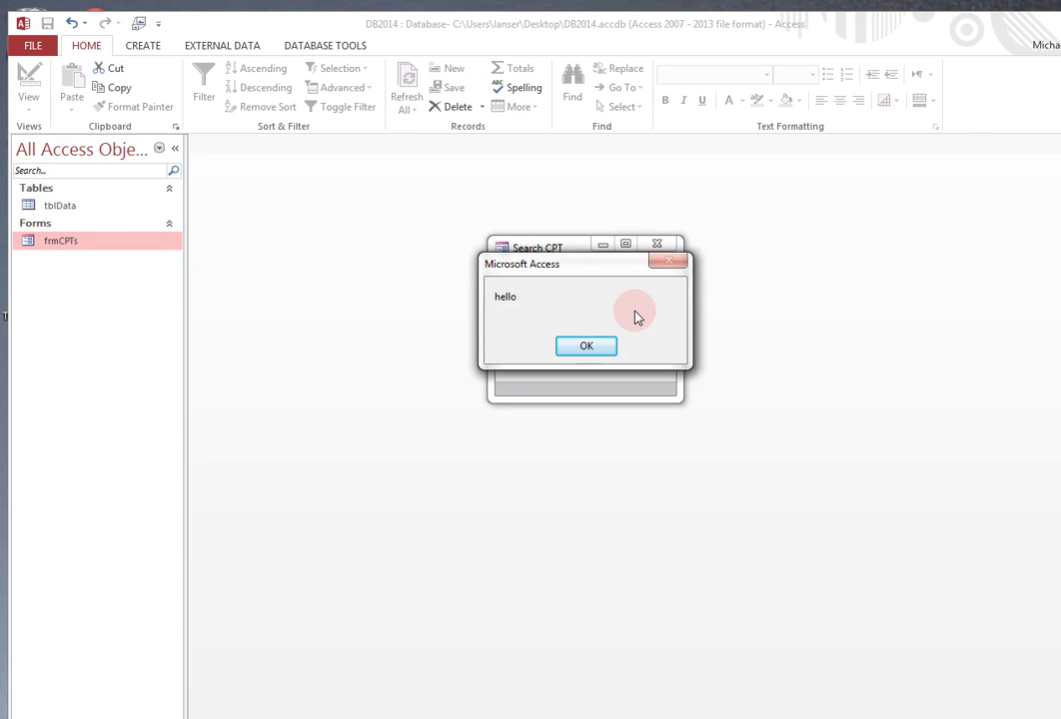
pyautogui.click(584, 347)
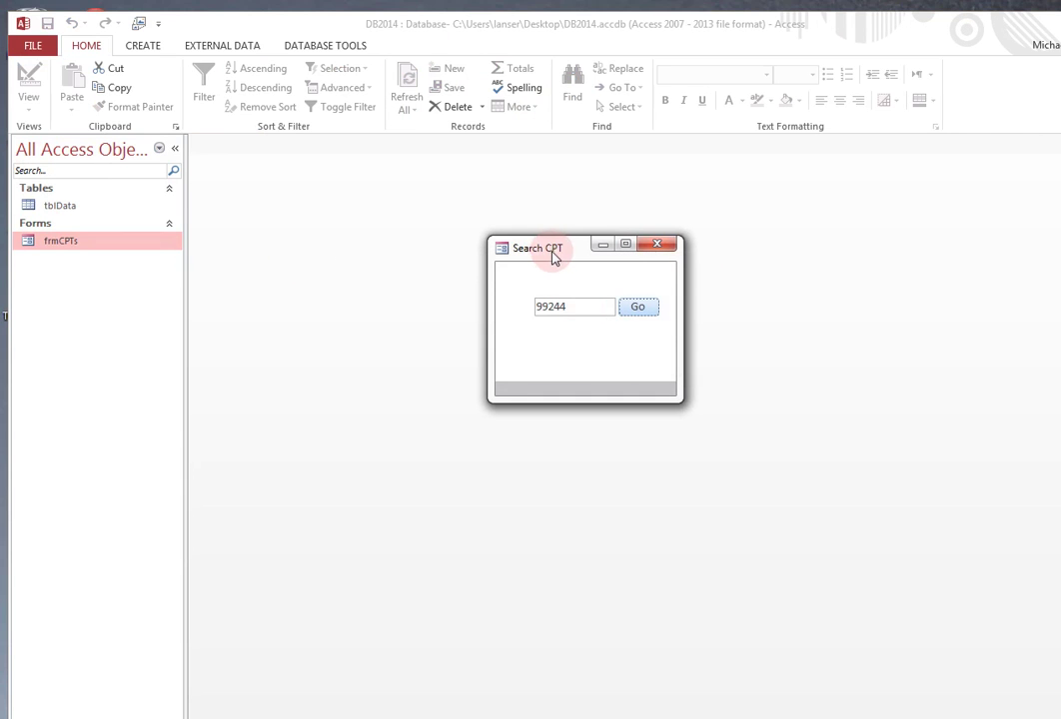
# Return frmCPTs to Layout View and open the embedded macro of the Go button's On Click event
pyautogui.rightClick(554, 258)
pyautogui.click(564, 343)
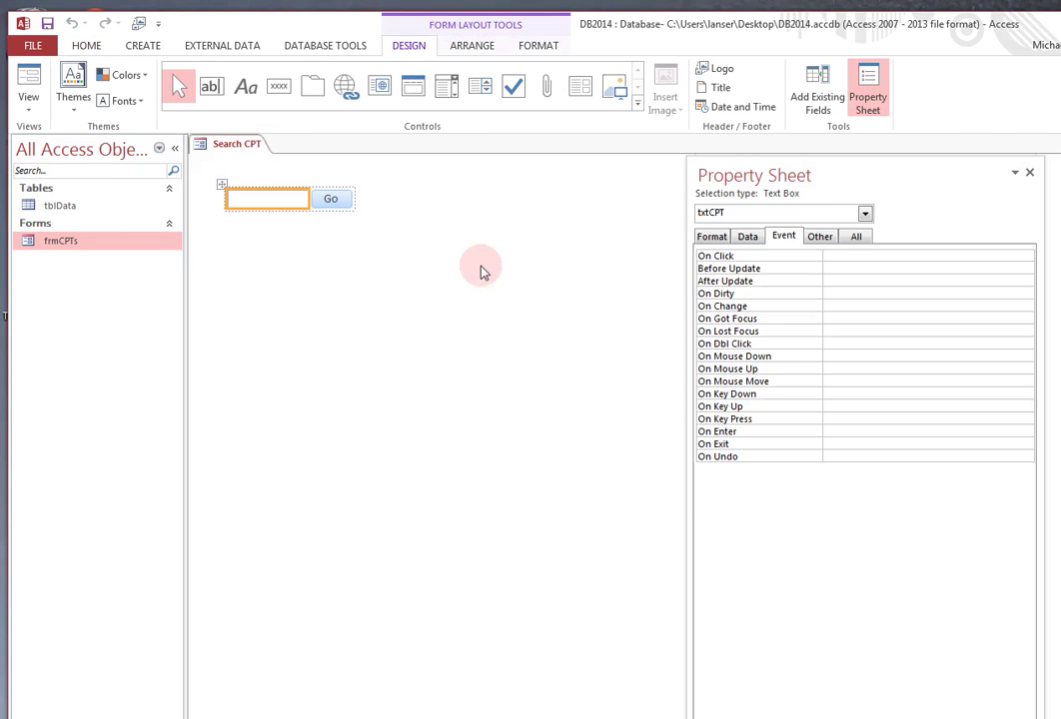
pyautogui.click(344, 208)
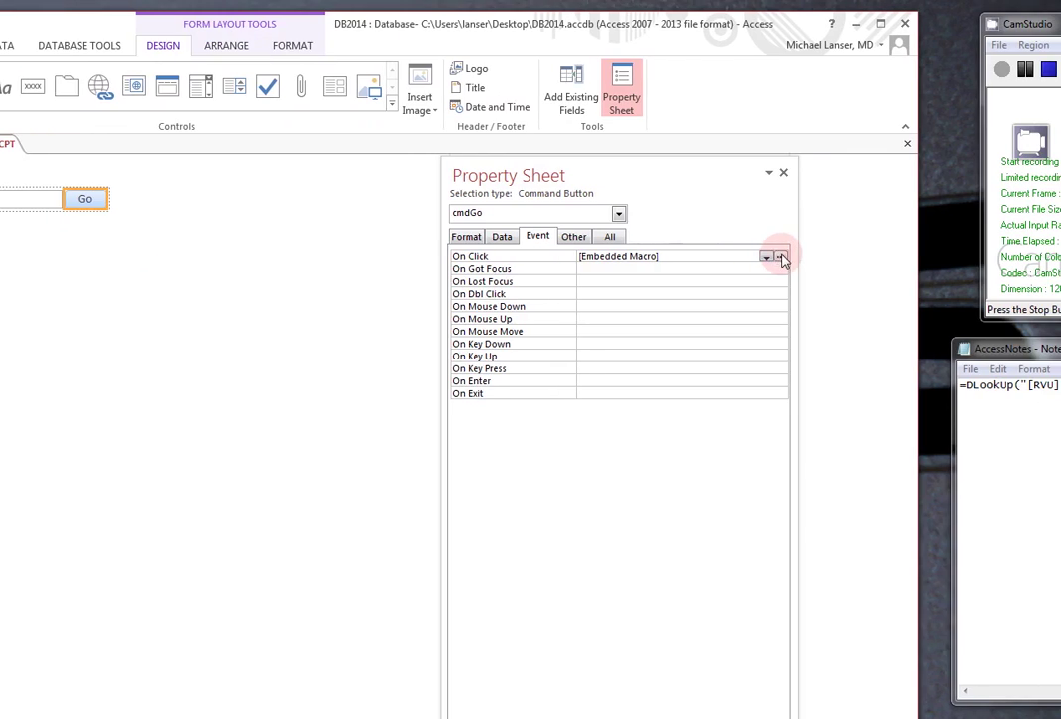
pyautogui.click(783, 259)
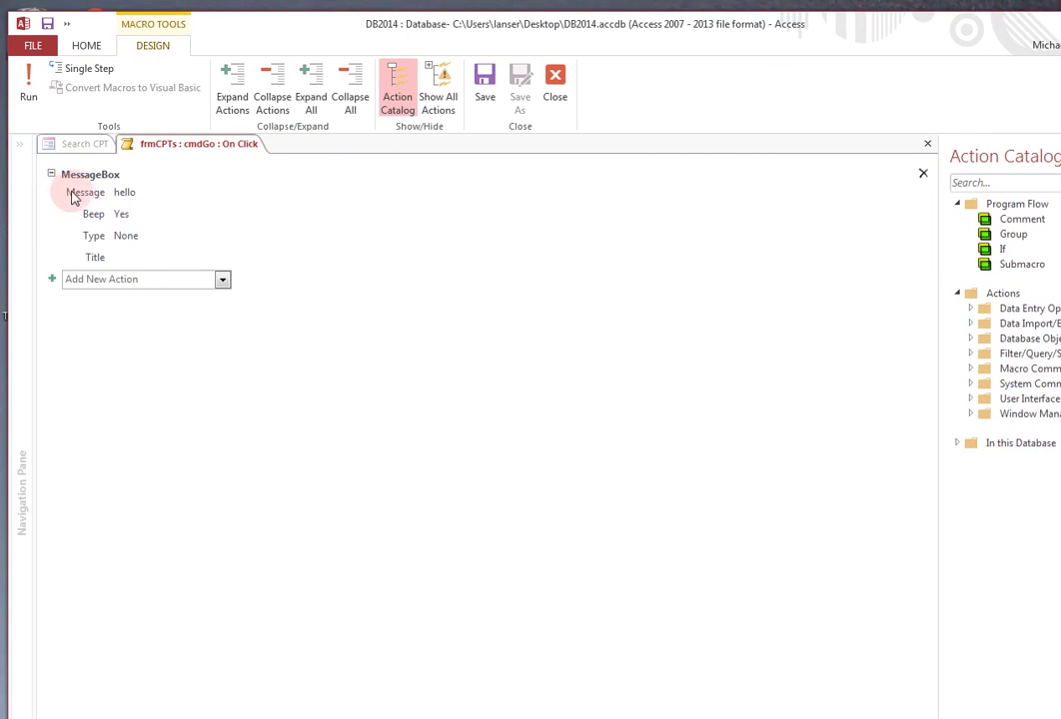
# Replace the MessageBox message "hello" with an expression starting =DLookUp( in the Expression Builder
pyautogui.click(72, 198)
pyautogui.click(95, 194)
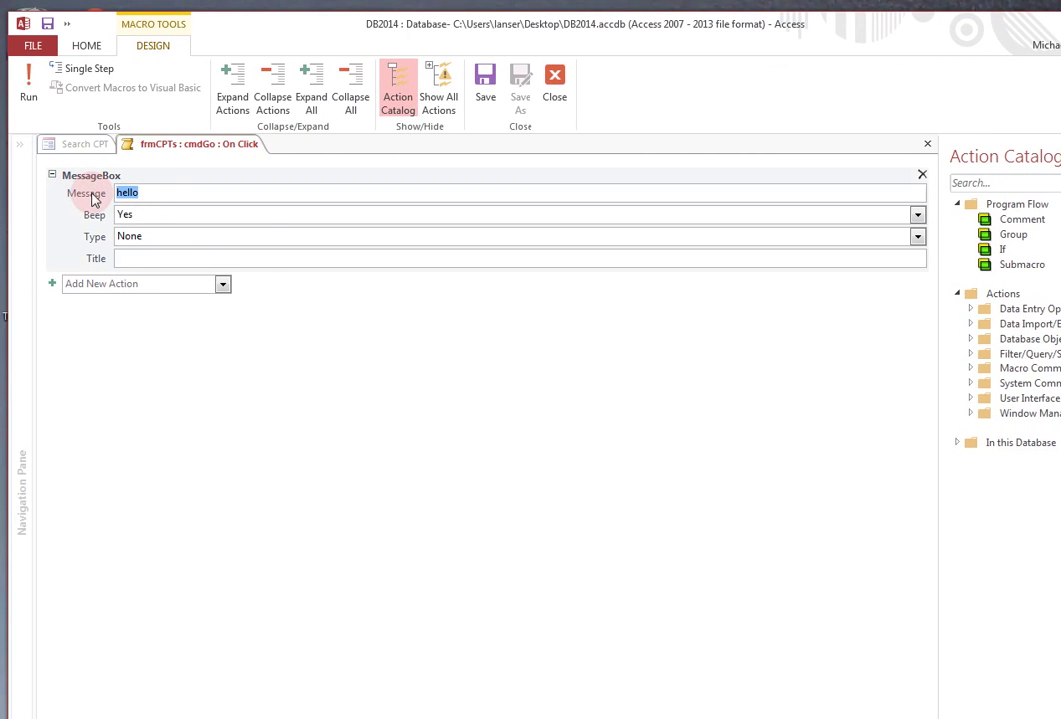
pyautogui.write('=')
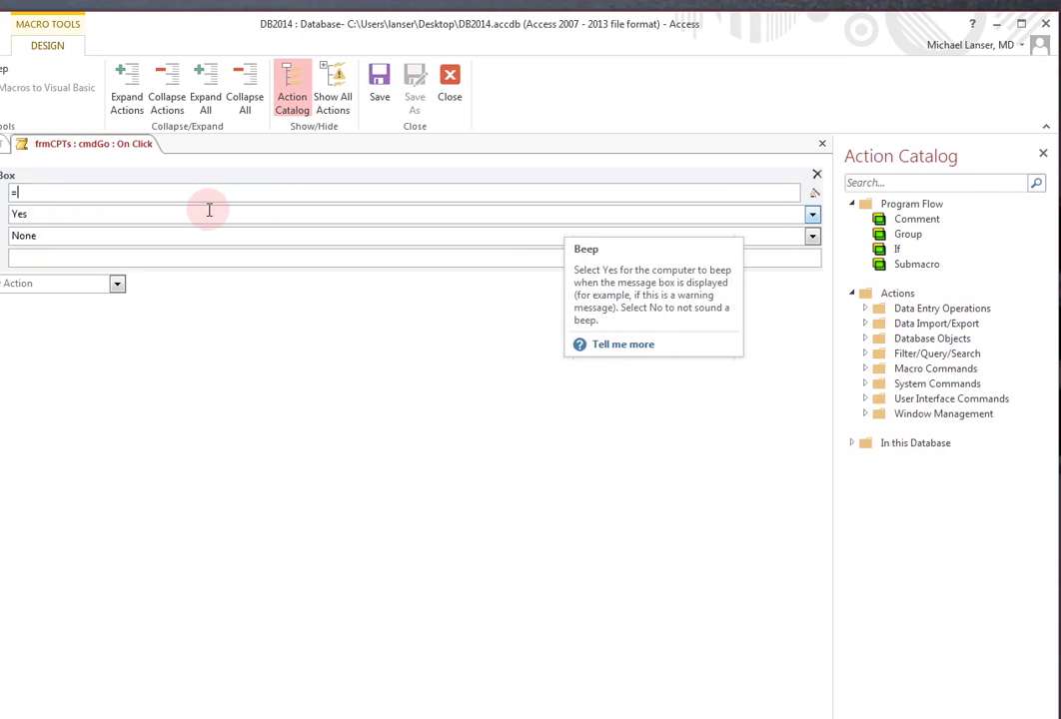
pyautogui.click(831, 193)
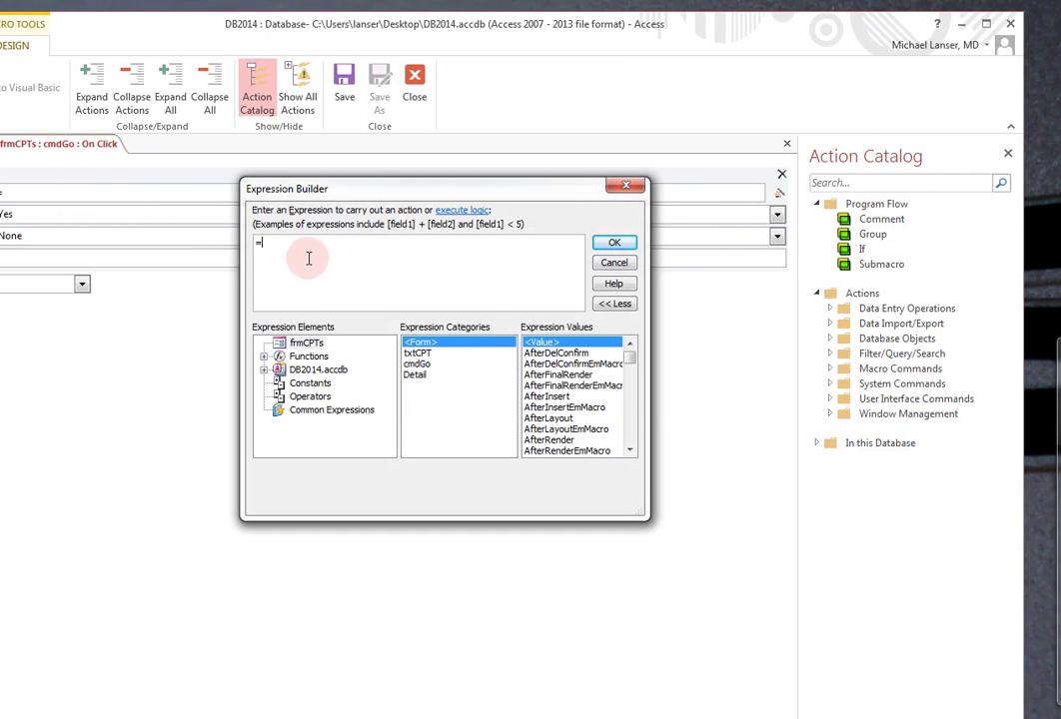
pyautogui.write('Dlo')
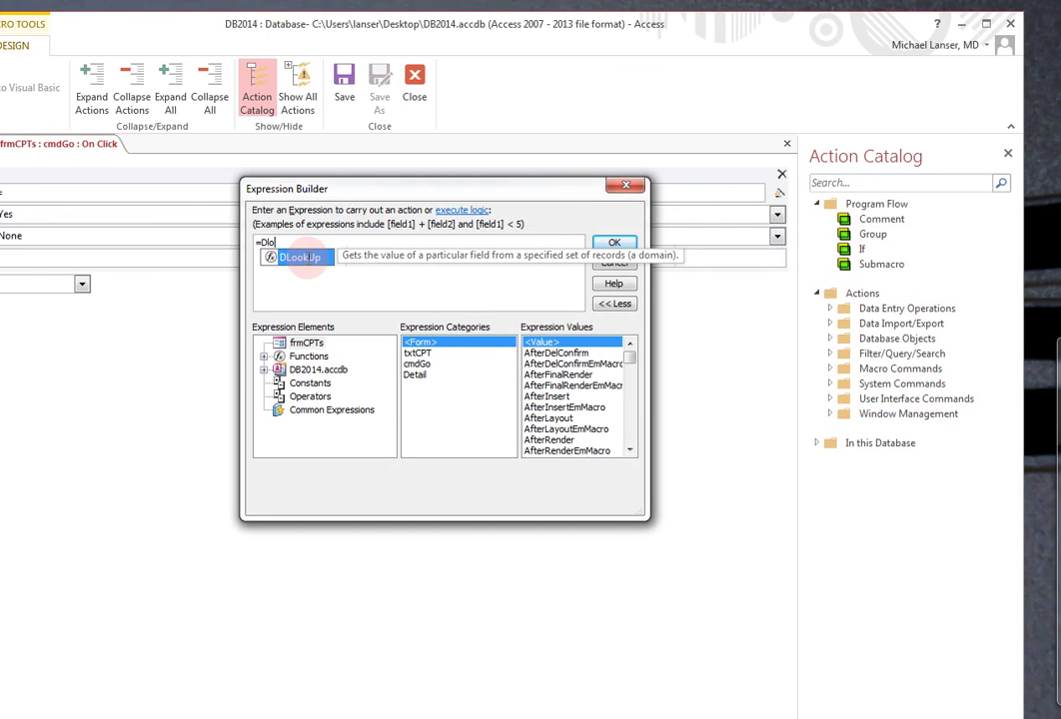
pyautogui.click(313, 258)
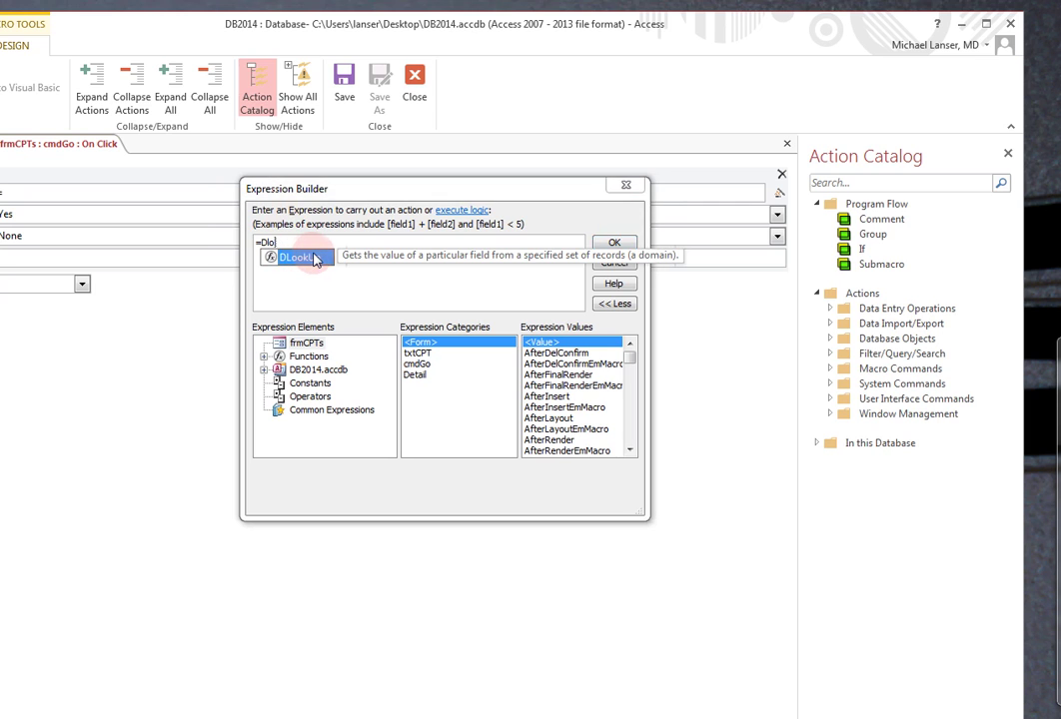
pyautogui.doubleClick(314, 258)
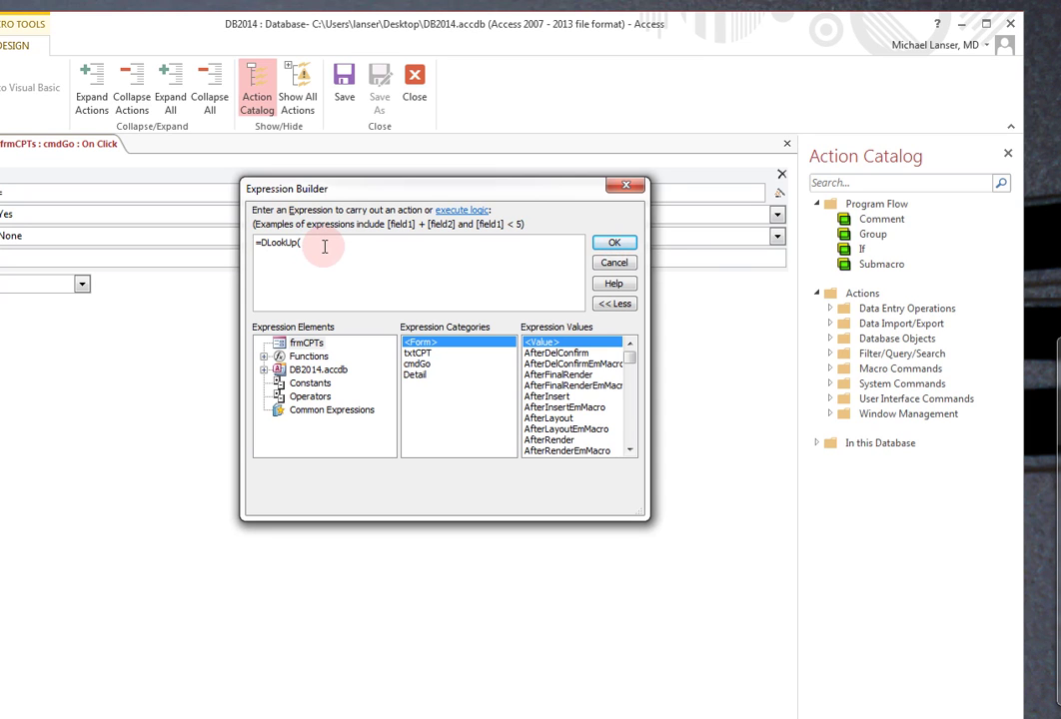
# Enter "[RVU]" as the DLookUp expression argument and "tblData" as its domain
pyautogui.write('"')
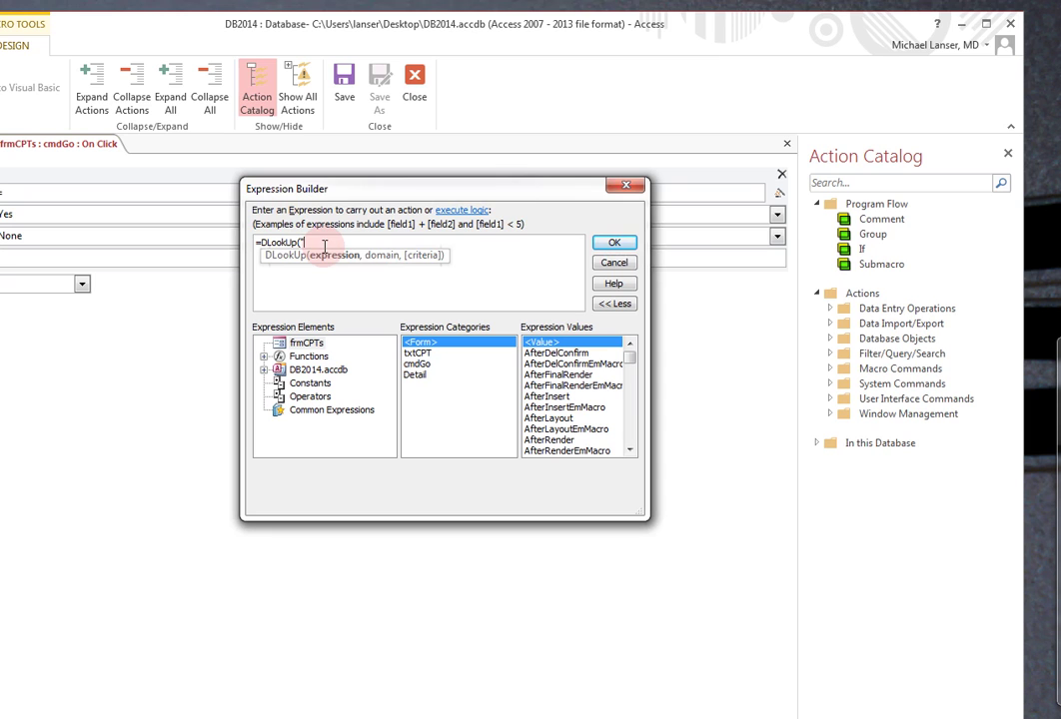
pyautogui.write('"')
pyautogui.press('Left')
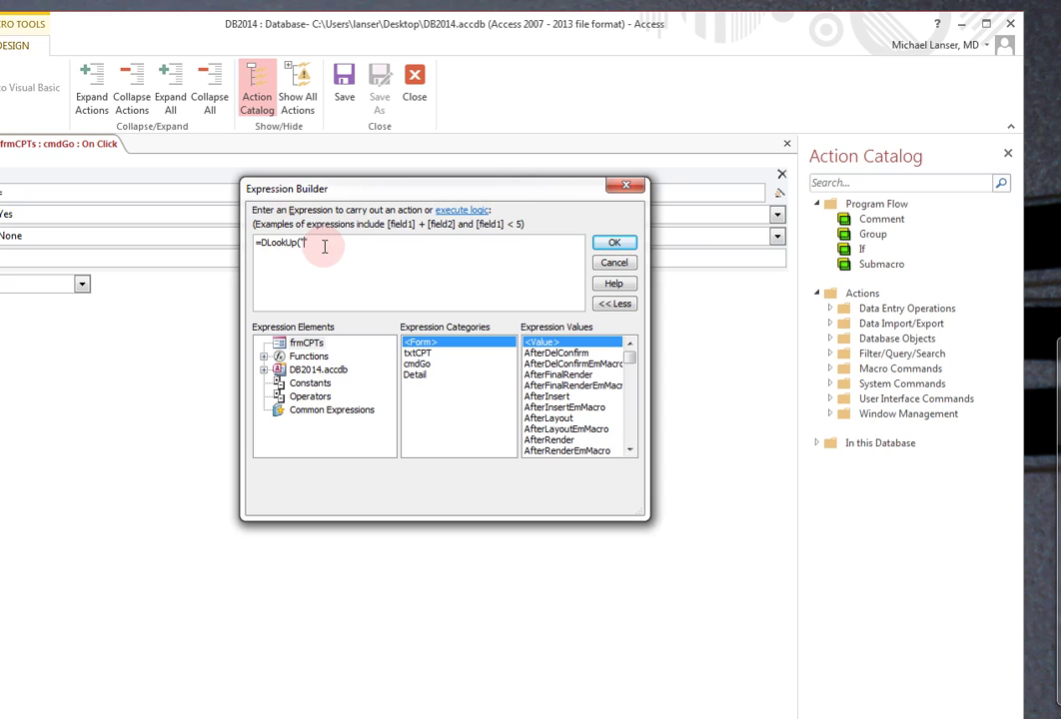
pyautogui.write('[]')
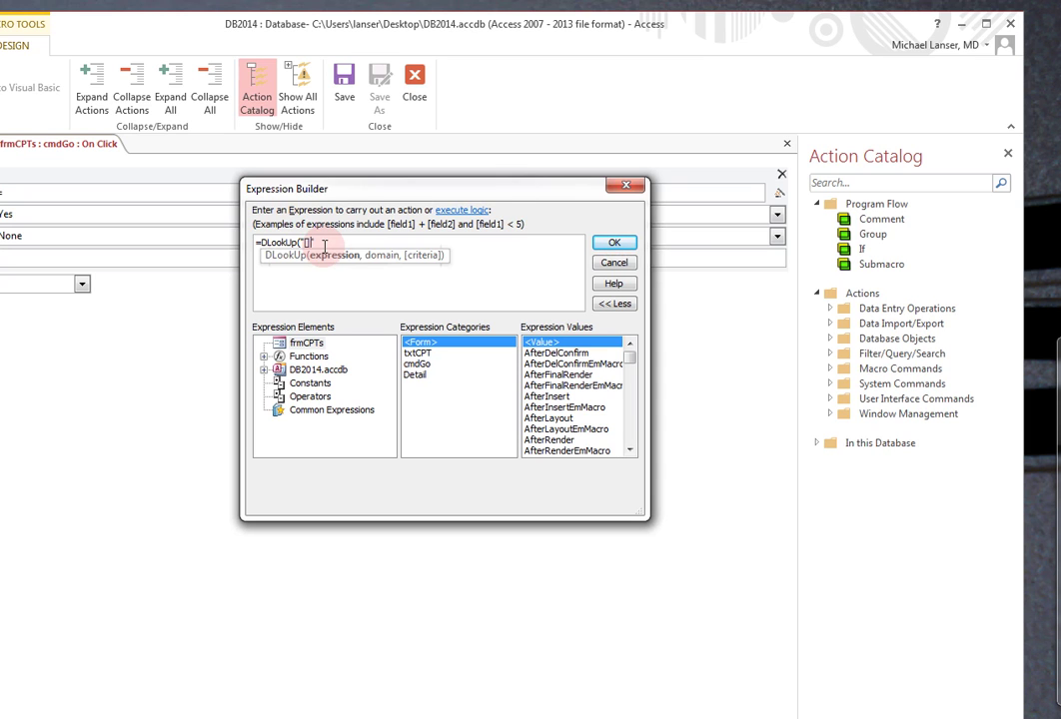
pyautogui.press('Left')
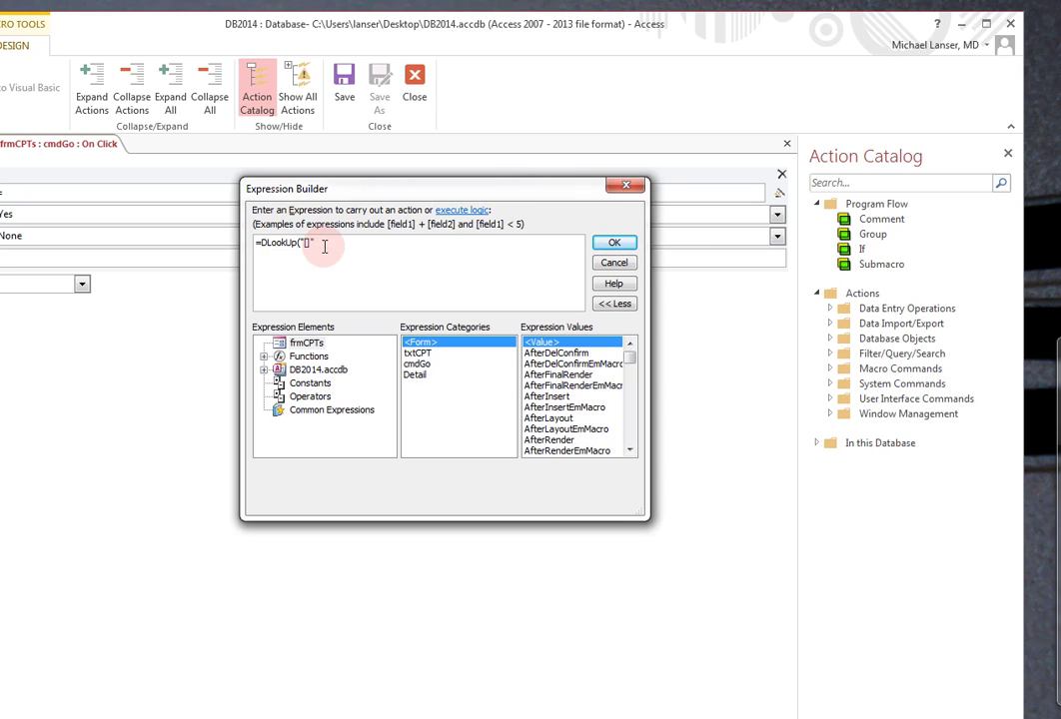
pyautogui.write('R')
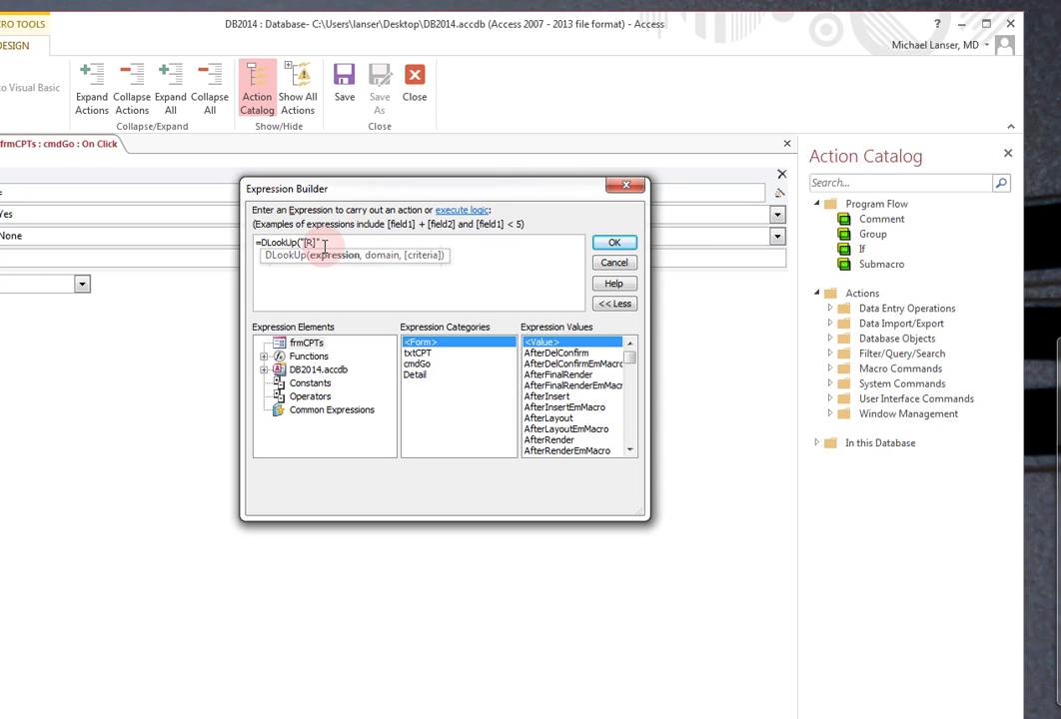
pyautogui.write('VU')
pyautogui.click(363, 241)
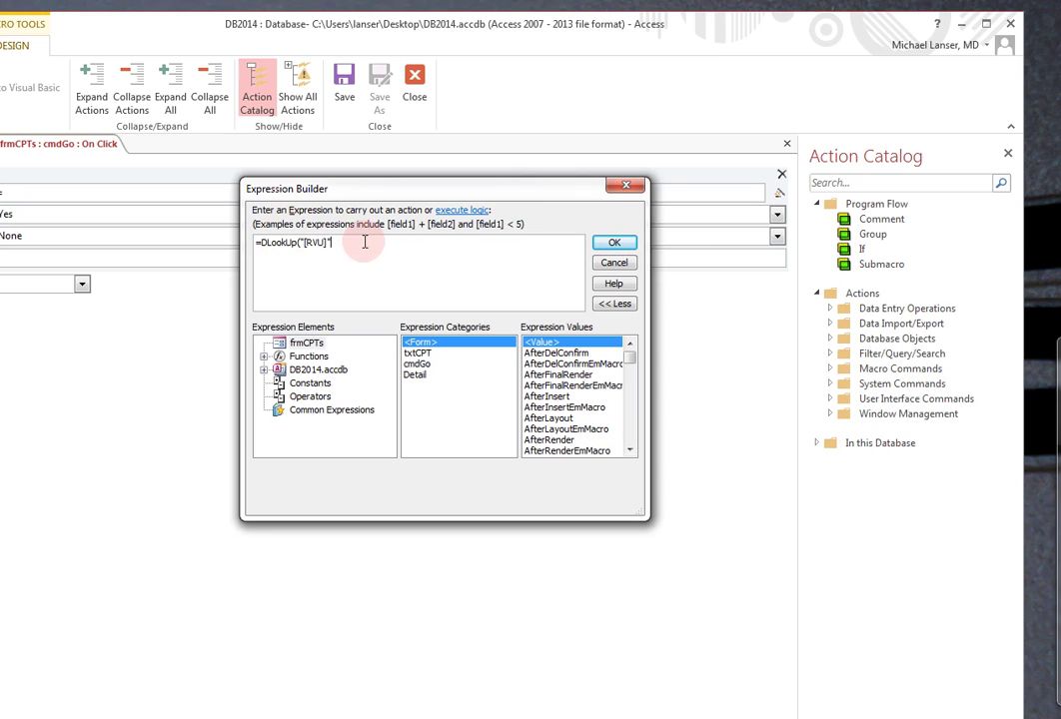
pyautogui.write(',')
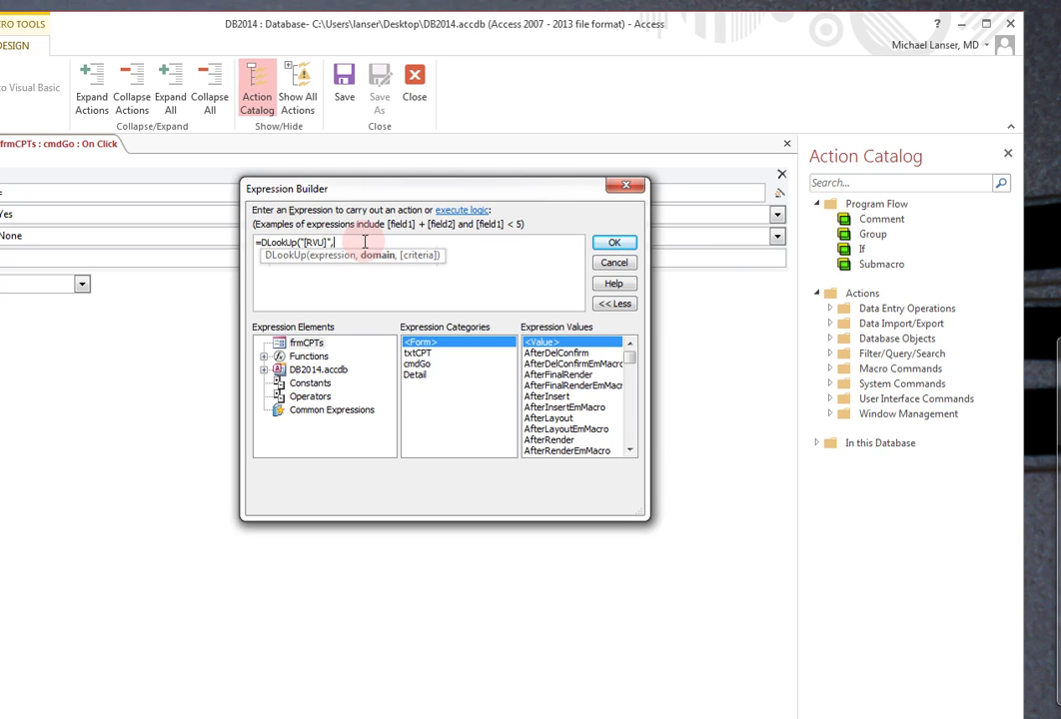
pyautogui.write('"tblData",')
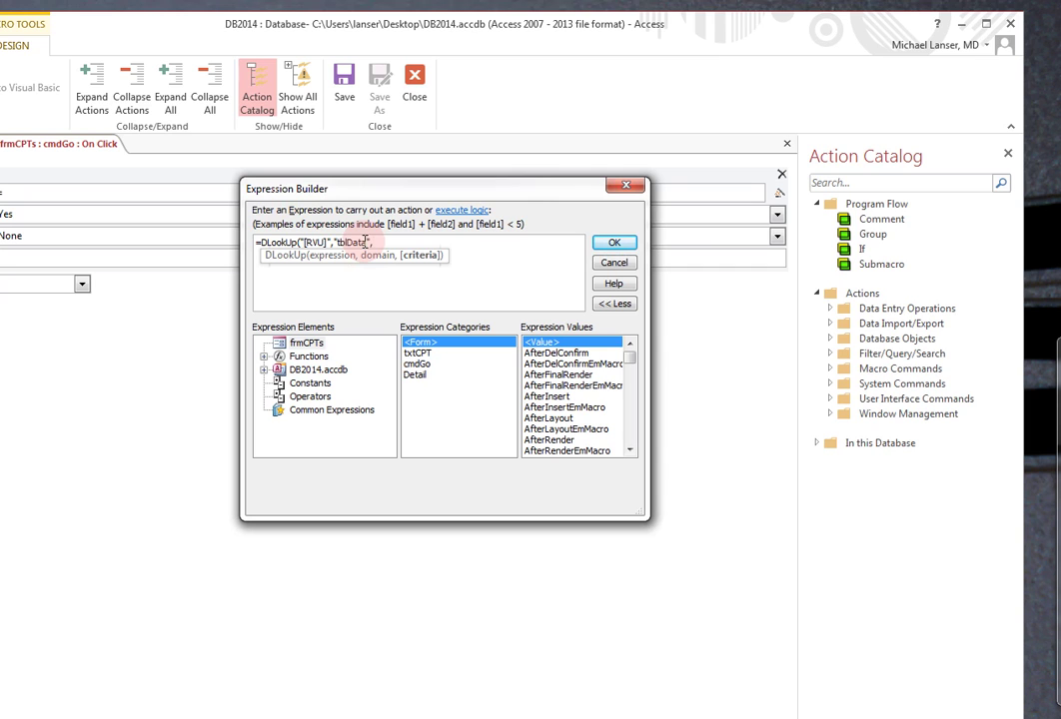
# Complete the DLookUp with the criteria "CPT =" & "[txtCPT]" and a closing parenthesis
pyautogui.write('"')
pyautogui.write('C')
pyautogui.write('P')
pyautogui.write('T')
pyautogui.write(' =')
pyautogui.write('=')
pyautogui.write("'")
pyautogui.write(' & ')
pyautogui.write('"')
pyautogui.write('[')
pyautogui.write('txt')
pyautogui.write('CPT')
pyautogui.write(']')
pyautogui.write('"')
pyautogui.write(')')
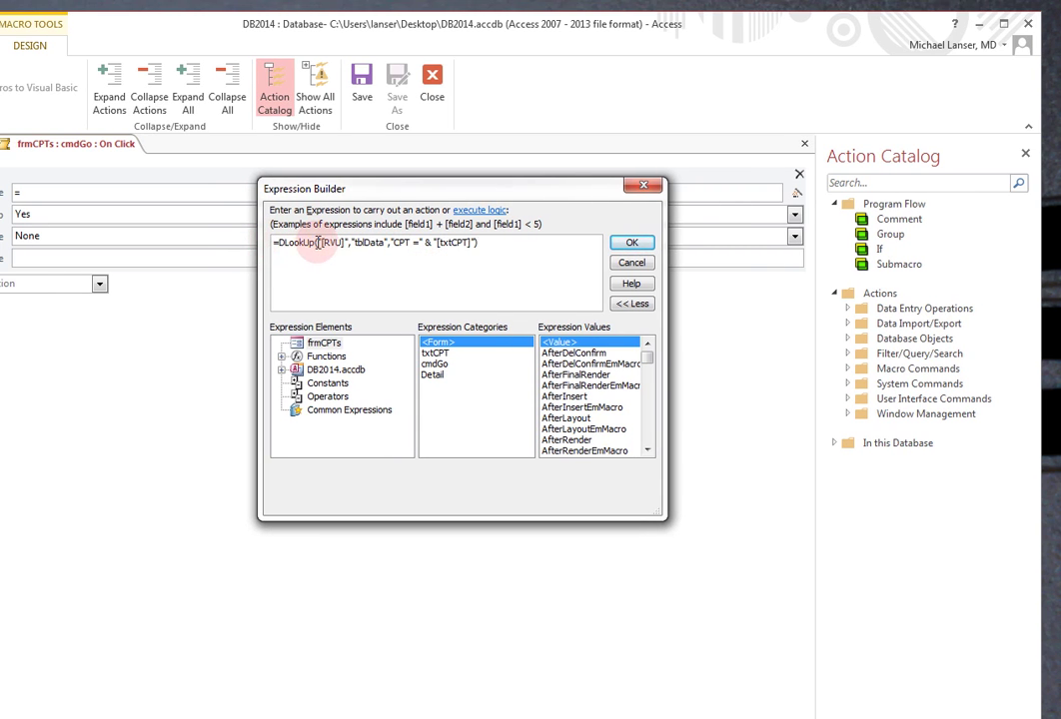
pyautogui.click(317, 243)
pyautogui.write('"')
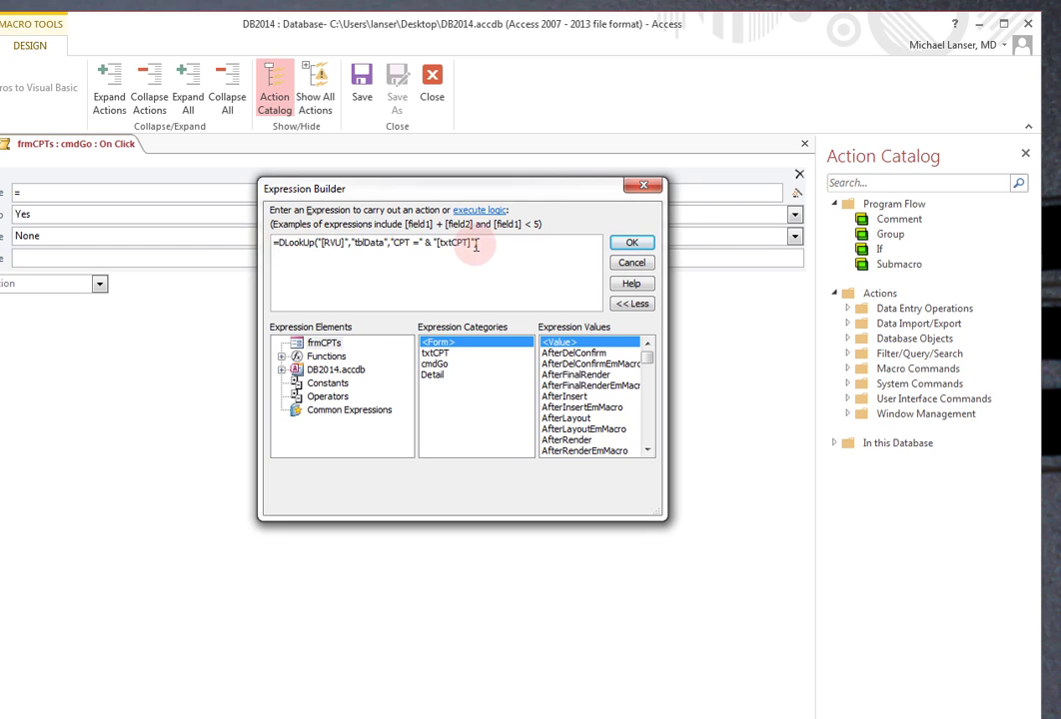
# Apply the DLookUp expression to the message, and save and close the macro
pyautogui.click(633, 243)
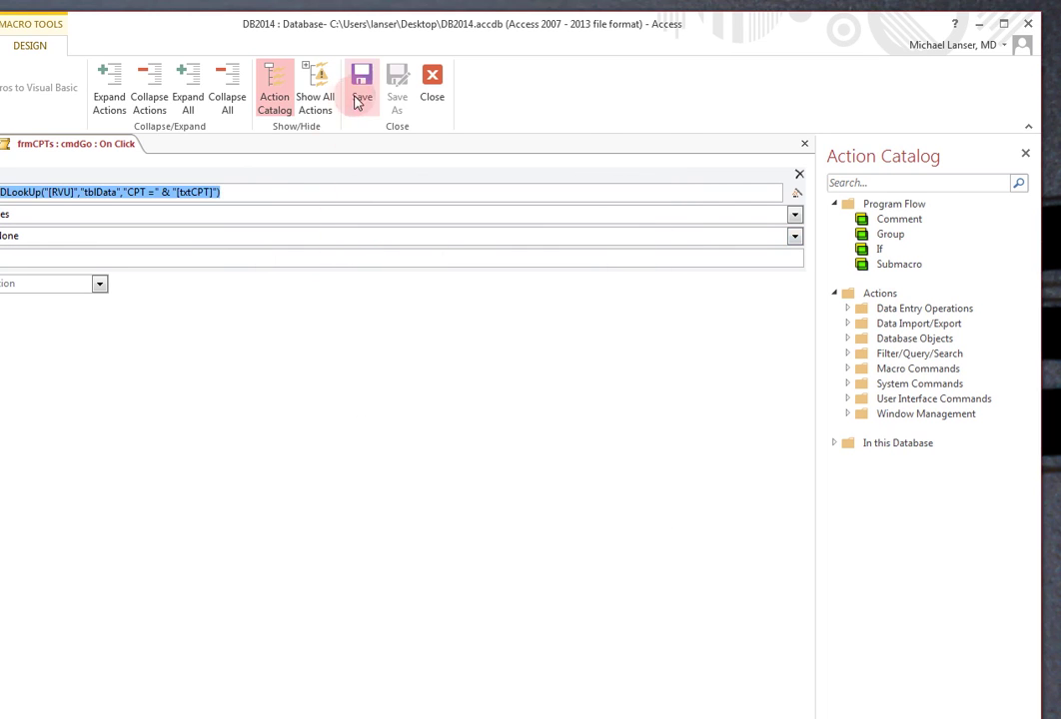
pyautogui.click(360, 90)
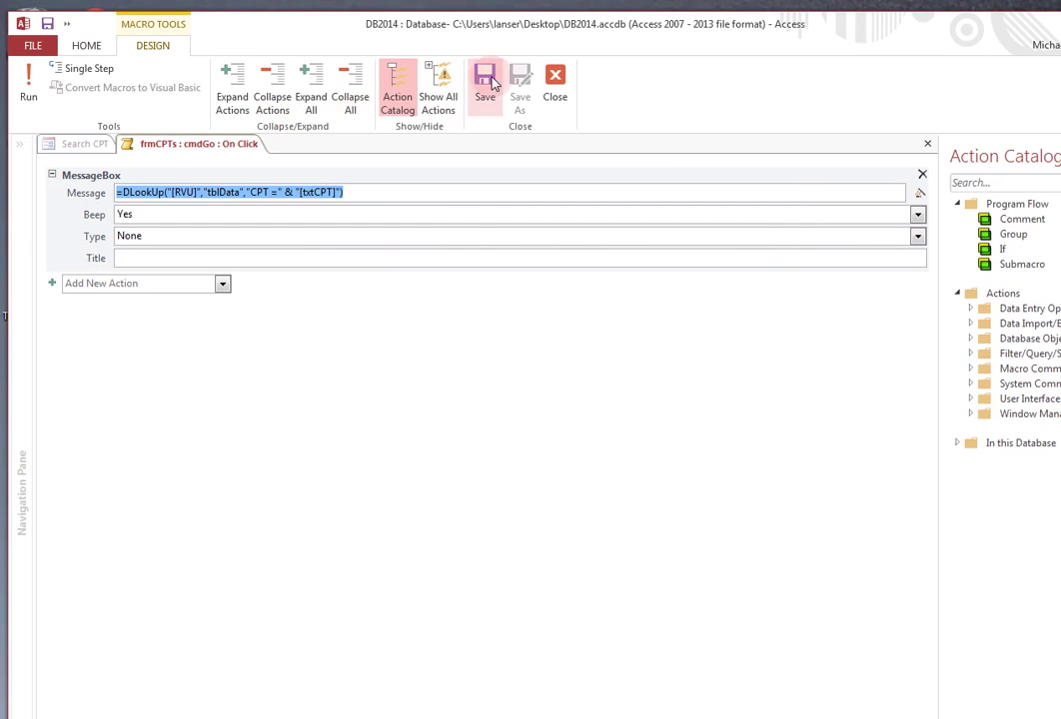
pyautogui.click(556, 80)
# Switch the frmCPTs form to Form View and close its pop-up window
pyautogui.rightClick(250, 148)
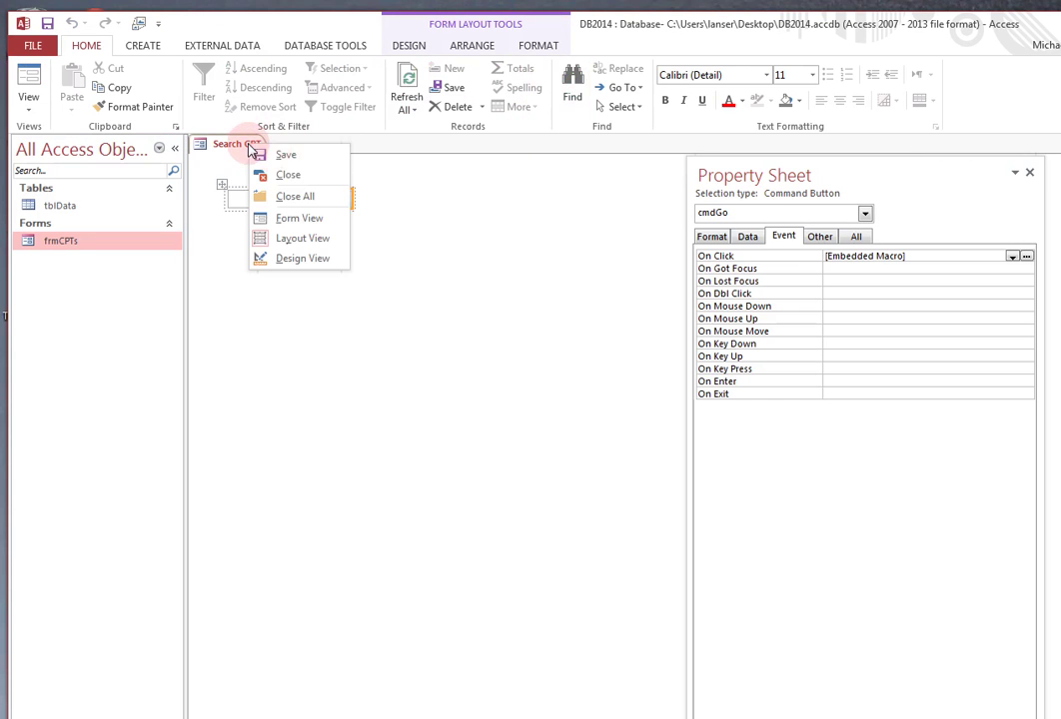
pyautogui.rightClick(250, 148)
pyautogui.rightClick(239, 147)
pyautogui.click(288, 217)
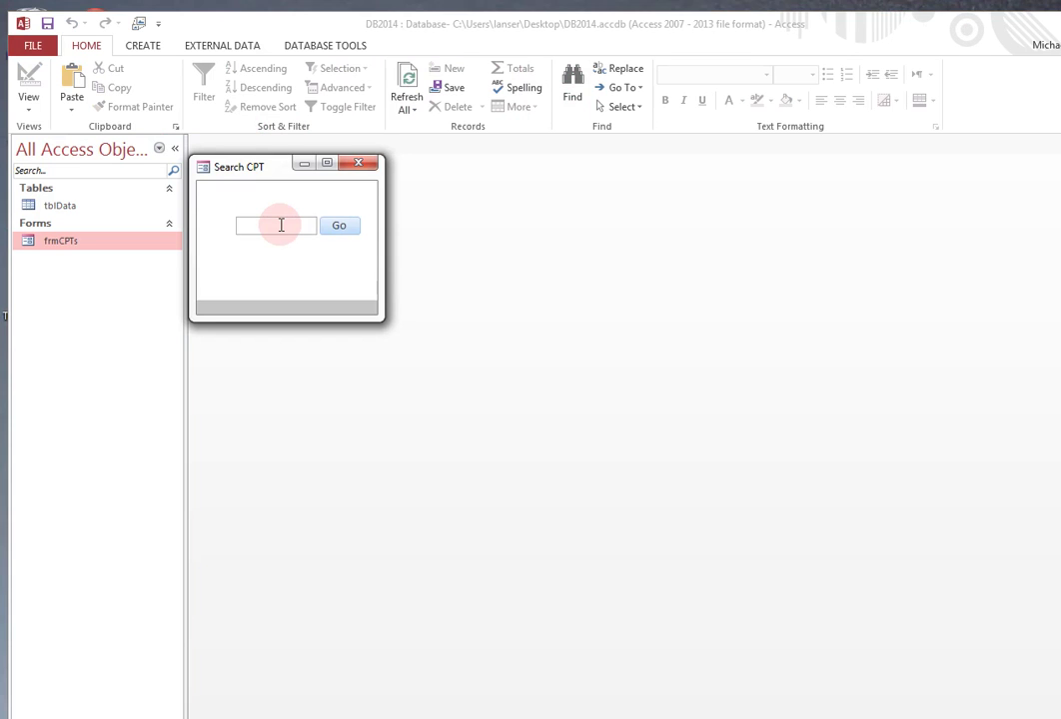
pyautogui.click(358, 163)
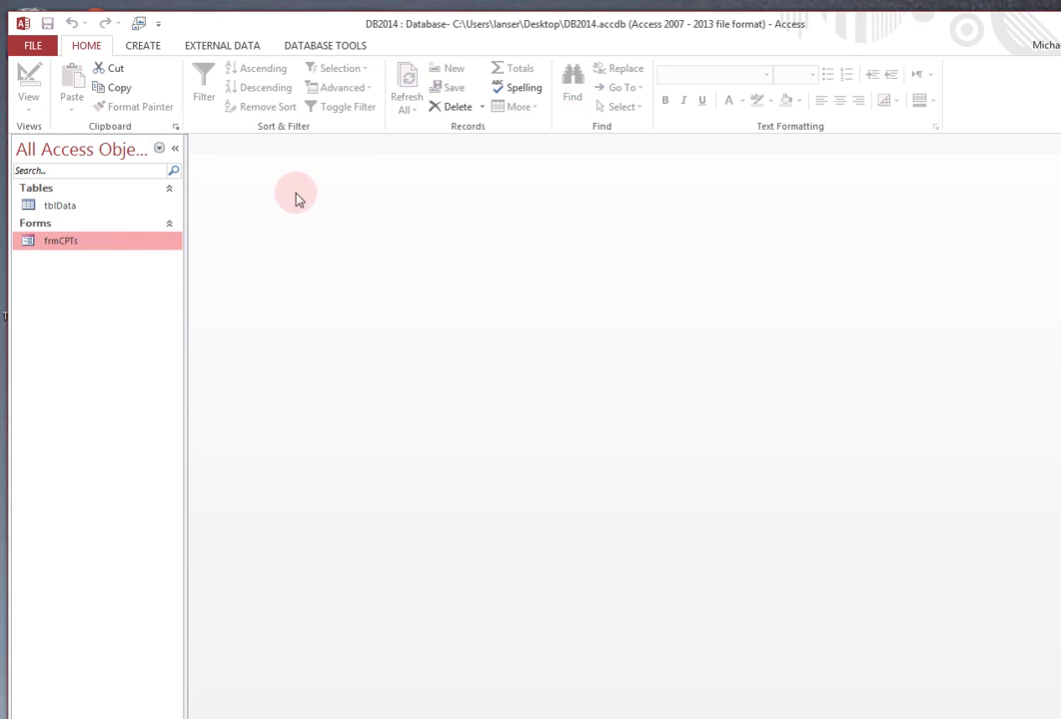
# Open frmCPTs, test the Go button with CPT code 10021, and close the message and the form
pyautogui.doubleClick(85, 244)
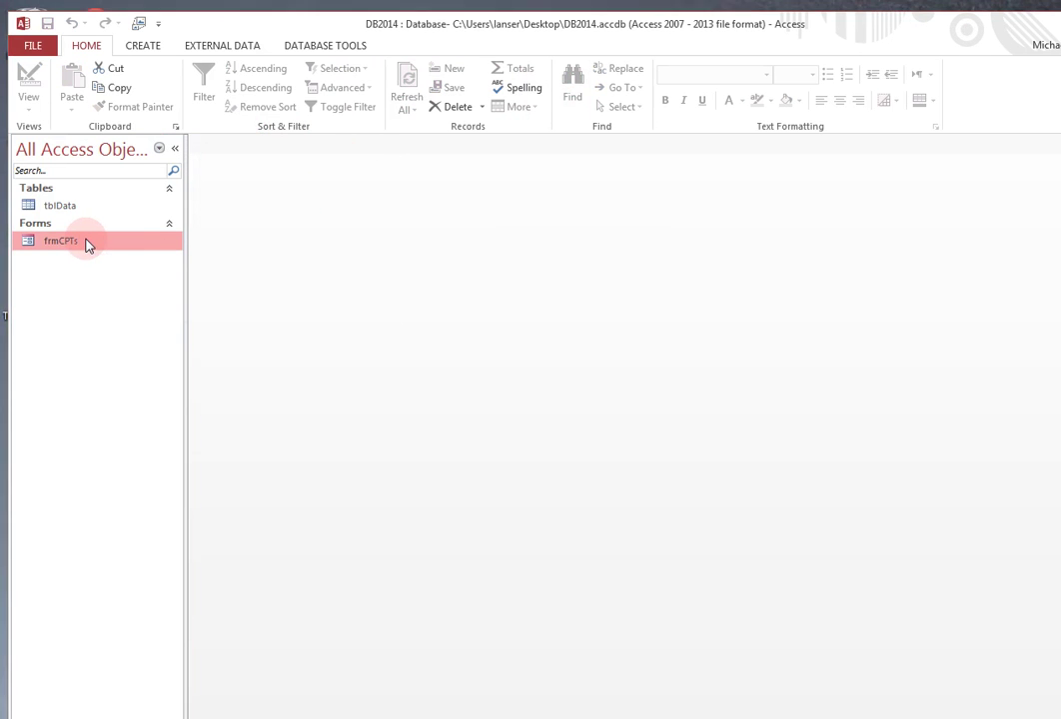
pyautogui.write('10')
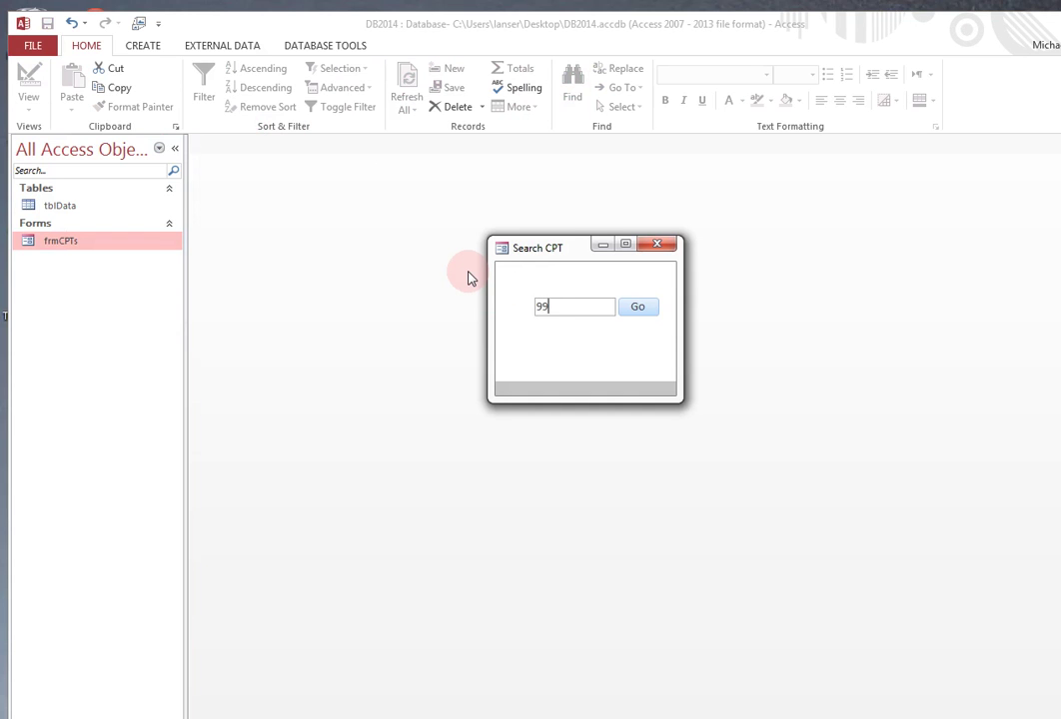
pyautogui.write('021')
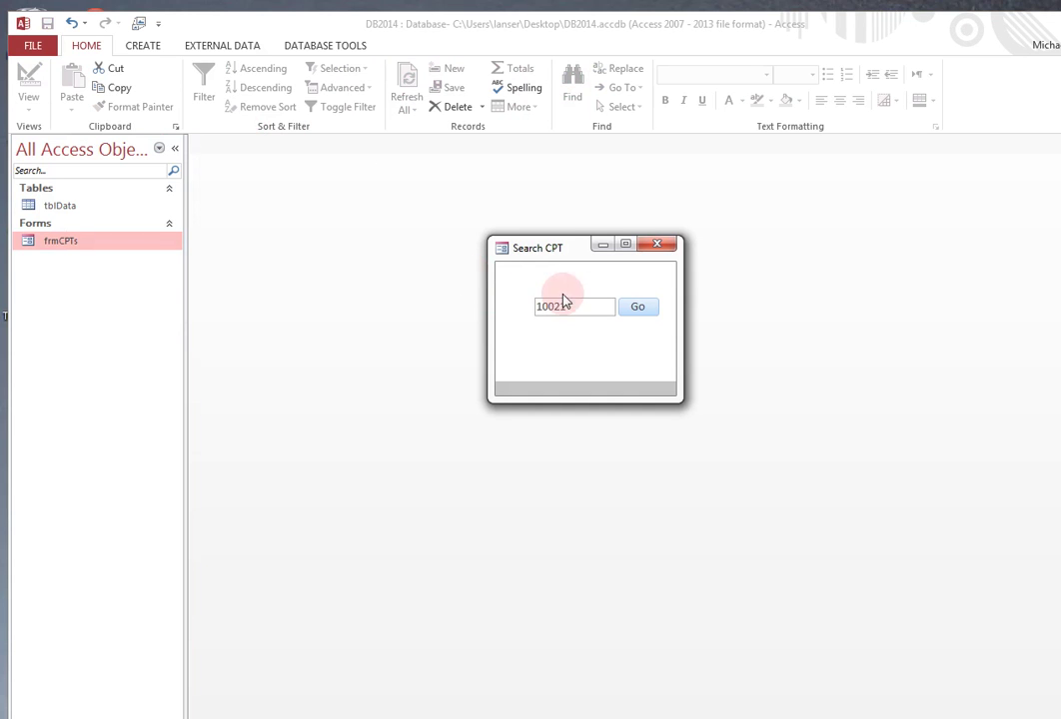
pyautogui.click(638, 307)
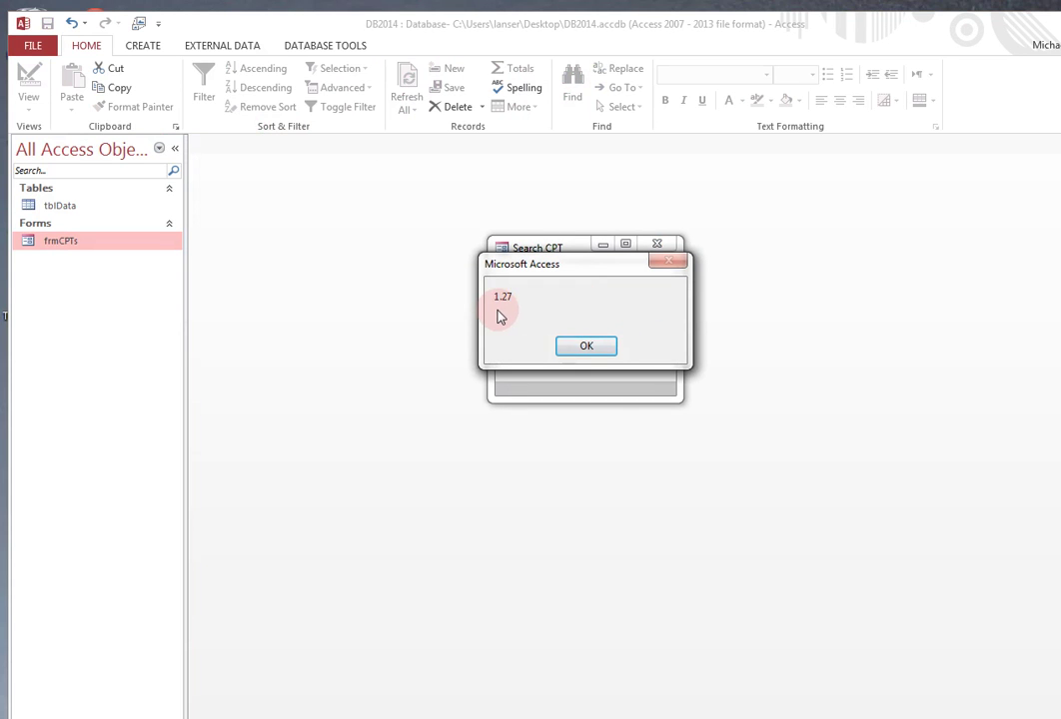
pyautogui.click(599, 347)
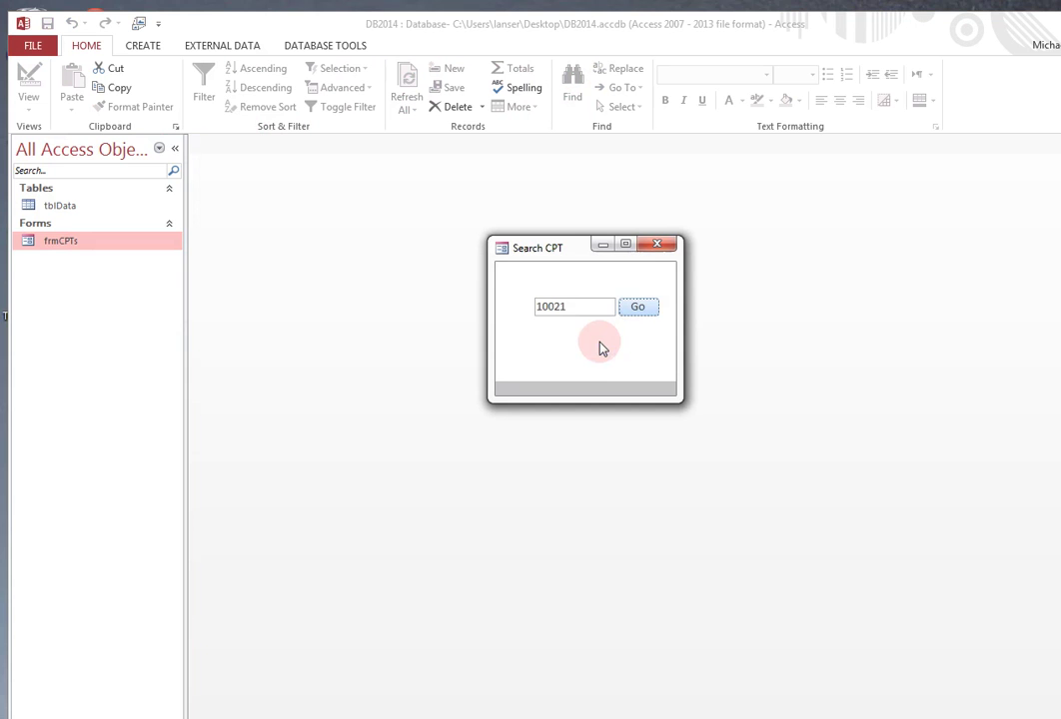
pyautogui.click(661, 247)
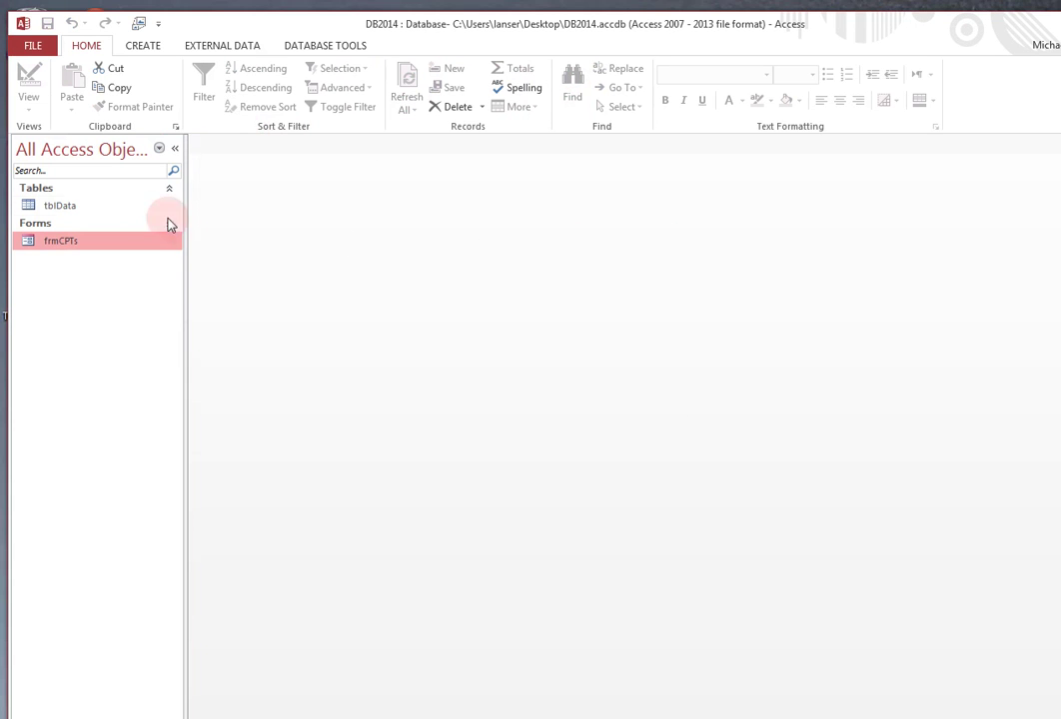
# Open the tblData table to check the RVU of CPT 10021, and close the table
pyautogui.click(61, 207)
pyautogui.doubleClick(60, 207)
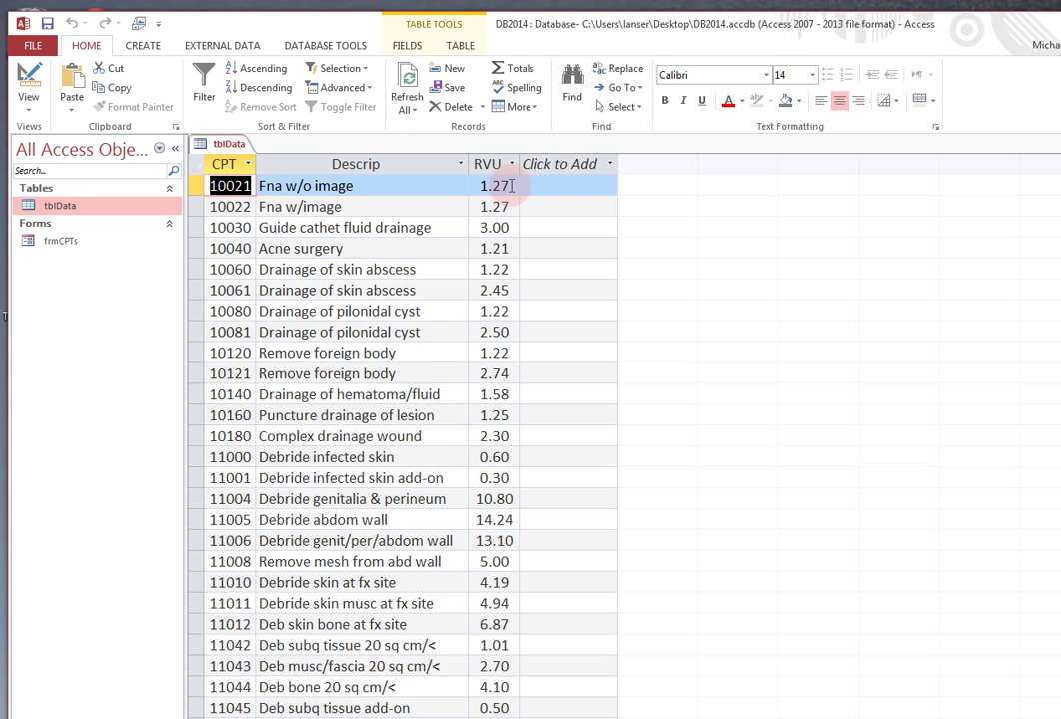
pyautogui.rightClick(240, 146)
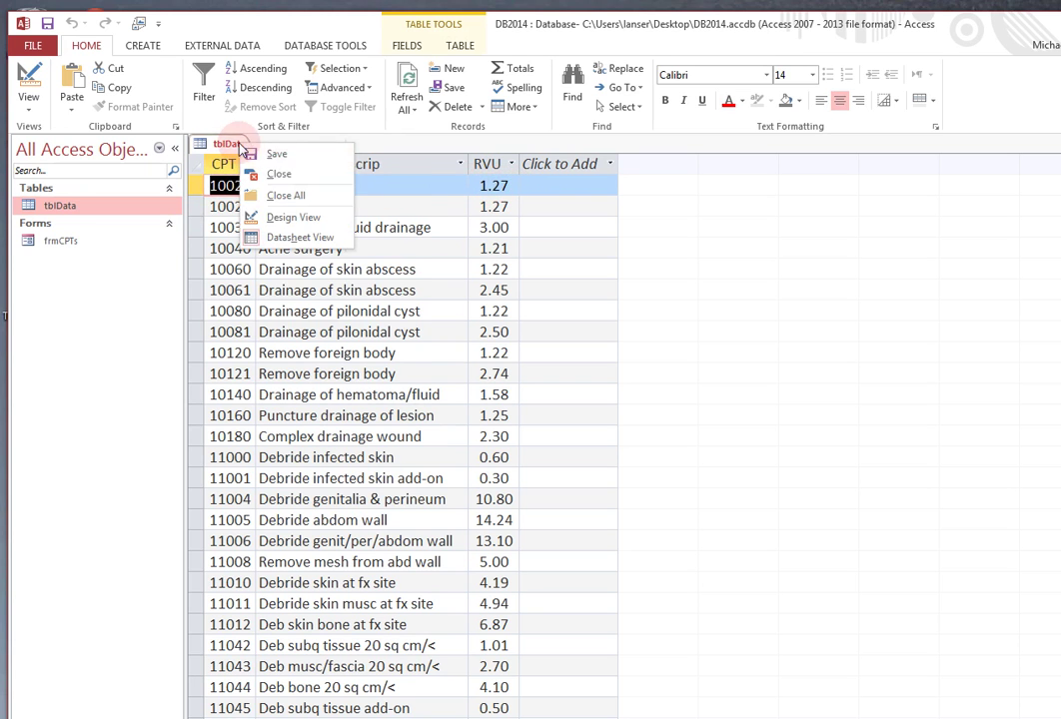
pyautogui.click(279, 174)
# Open frmCPTs in Layout View and open the embedded macro of the Go button's On Click event
pyautogui.doubleClick(60, 241)
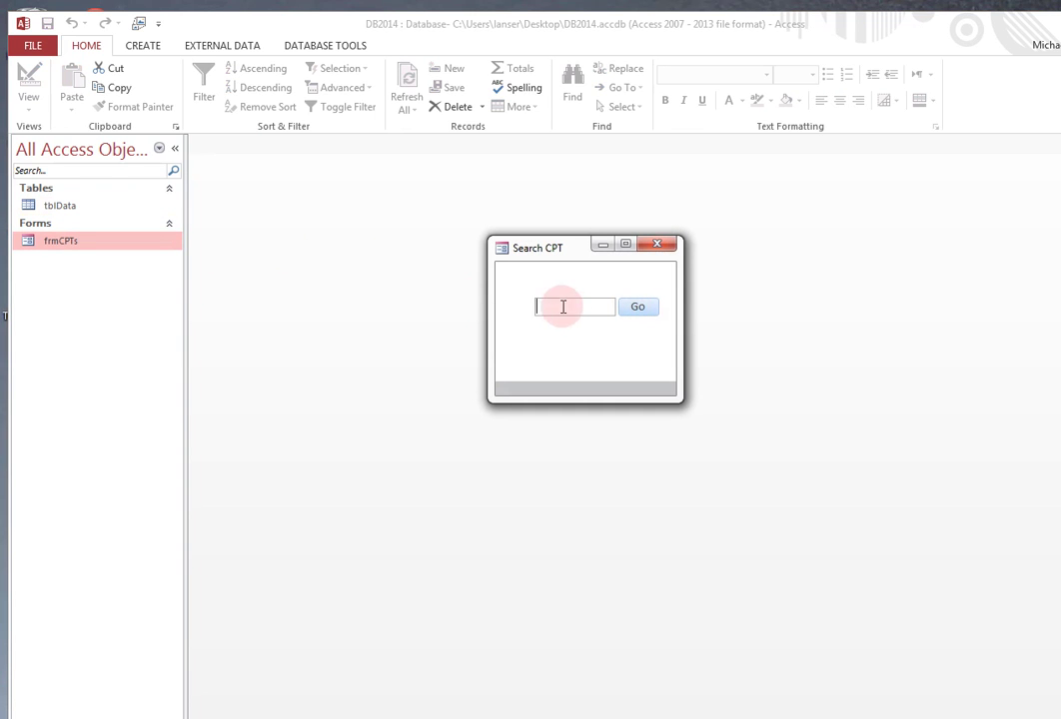
pyautogui.rightClick(538, 247)
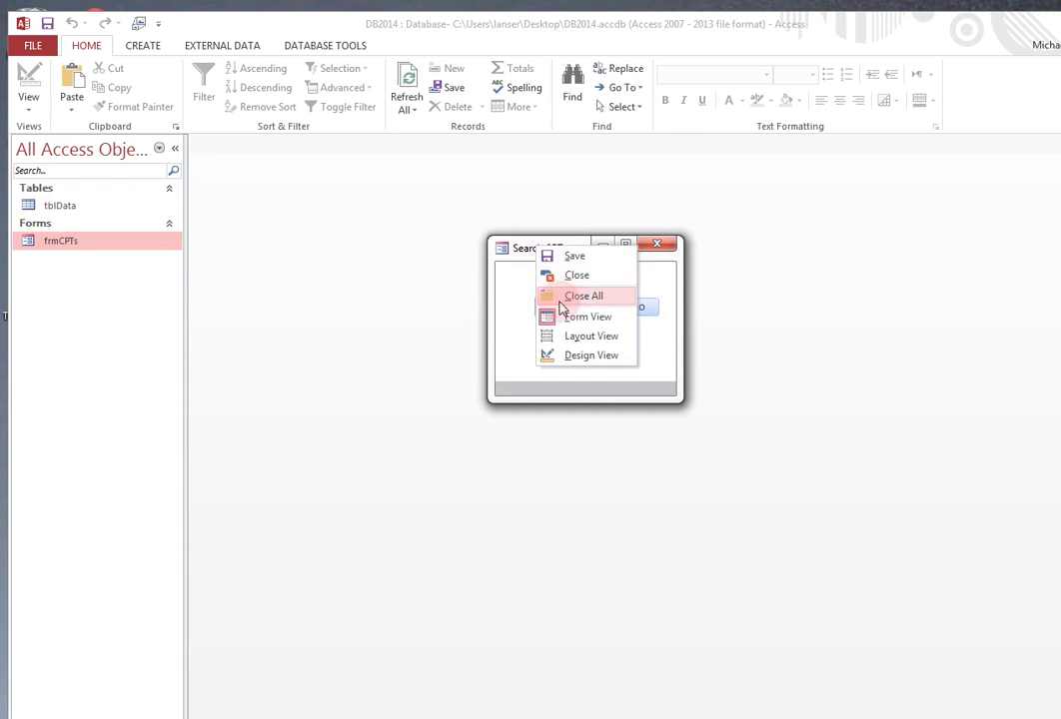
pyautogui.click(567, 338)
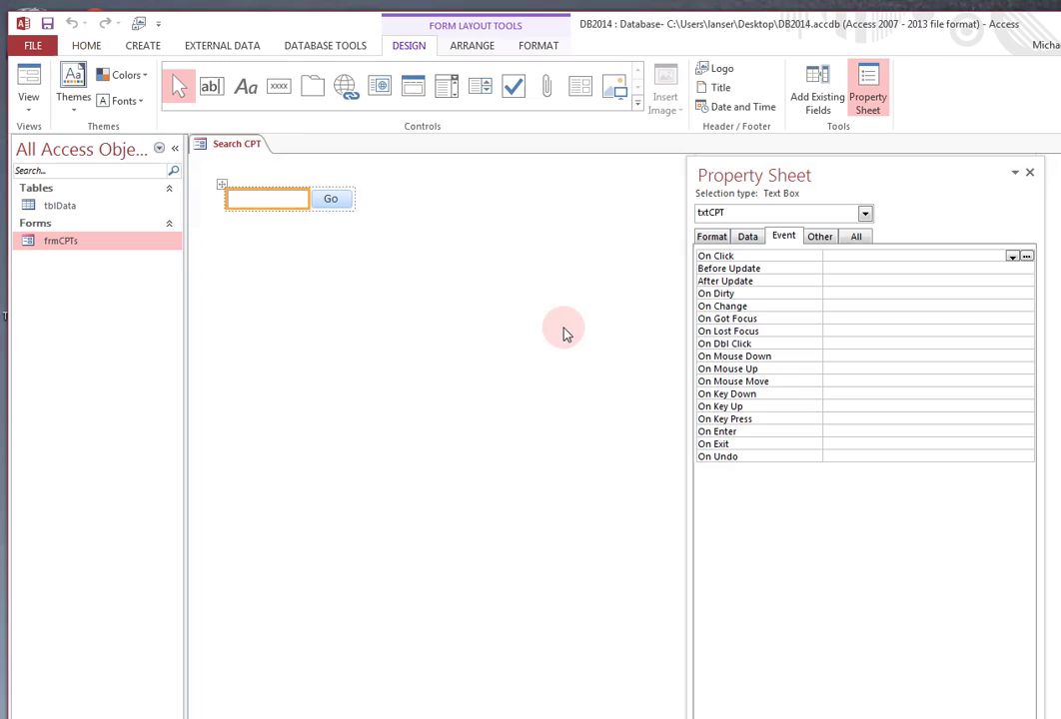
pyautogui.click(328, 203)
pyautogui.click(1027, 256)
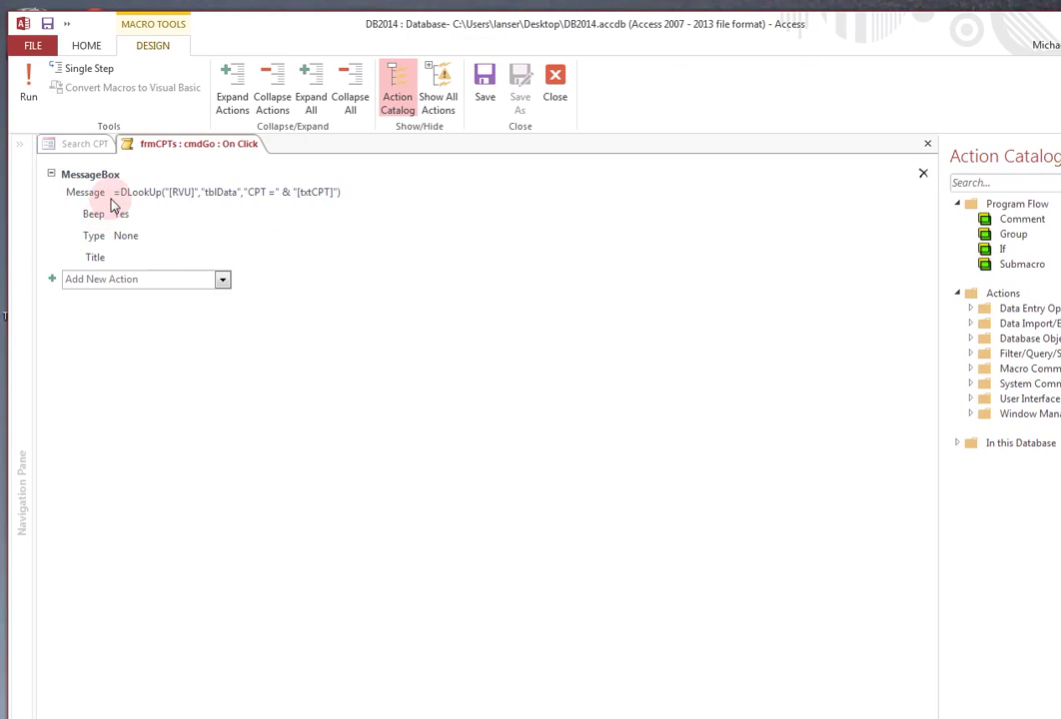
# Copy the DLookUp expression without its equals sign from the MessageBox message
pyautogui.click(113, 204)
pyautogui.moveTo(349, 192); pyautogui.dragTo(110, 191)
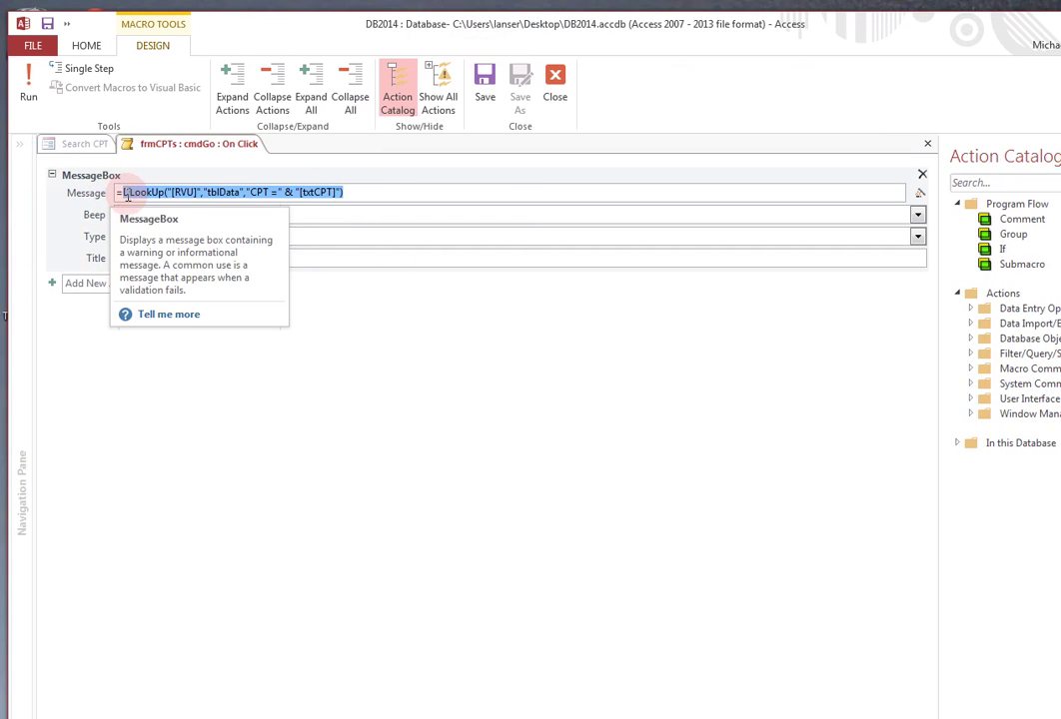
pyautogui.rightClick(166, 192)
pyautogui.click(201, 221)
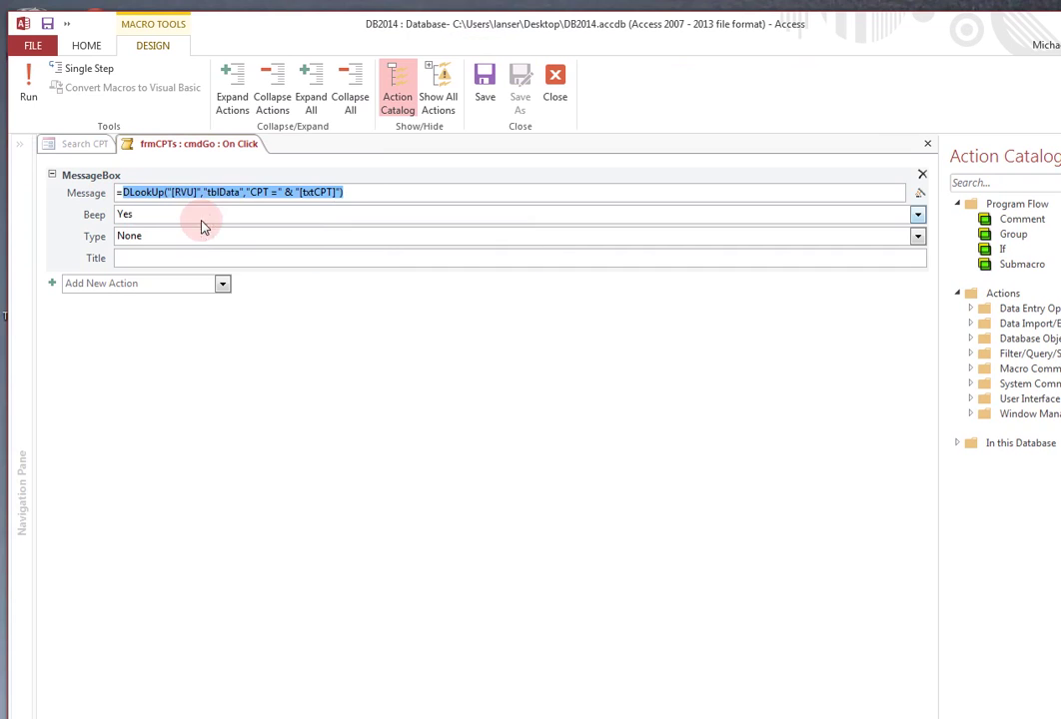
# Append & and the copied DLookUp expression to the end of the MessageBox message
pyautogui.click(368, 194)
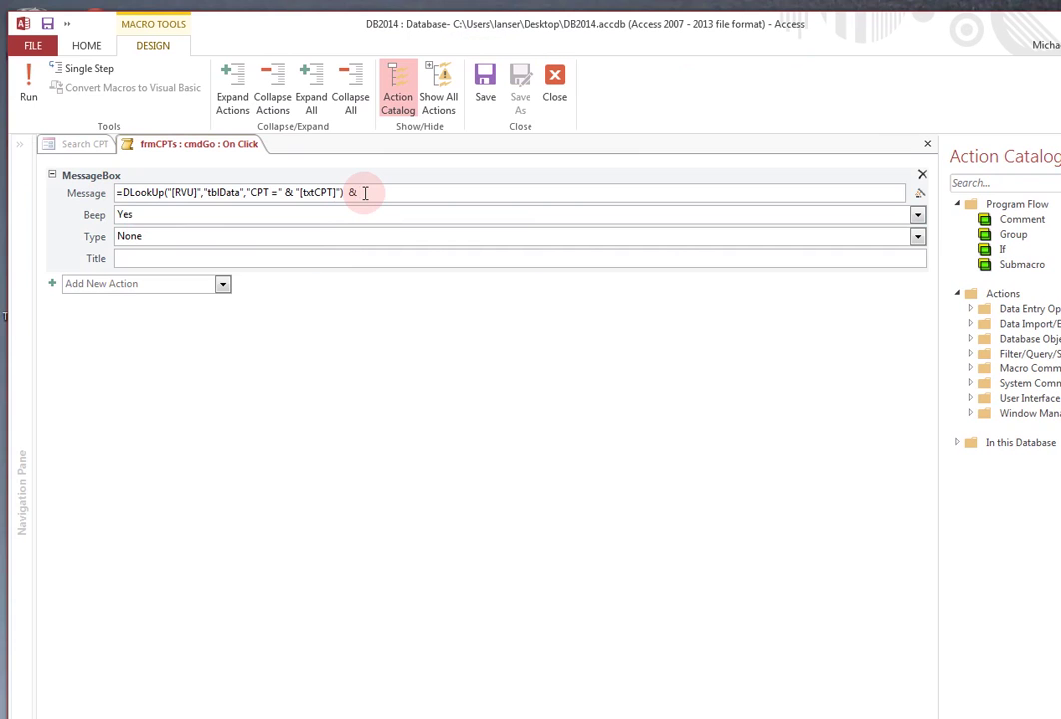
pyautogui.write('&')
pyautogui.hotkey('ctrl', 'v')
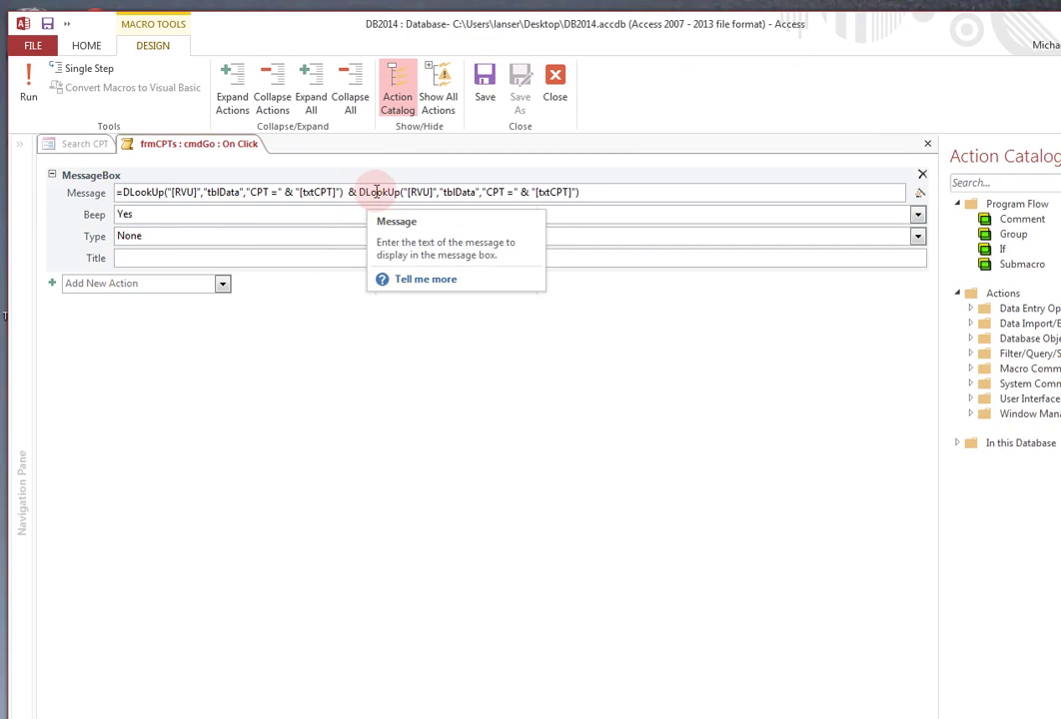
pyautogui.click(355, 192)
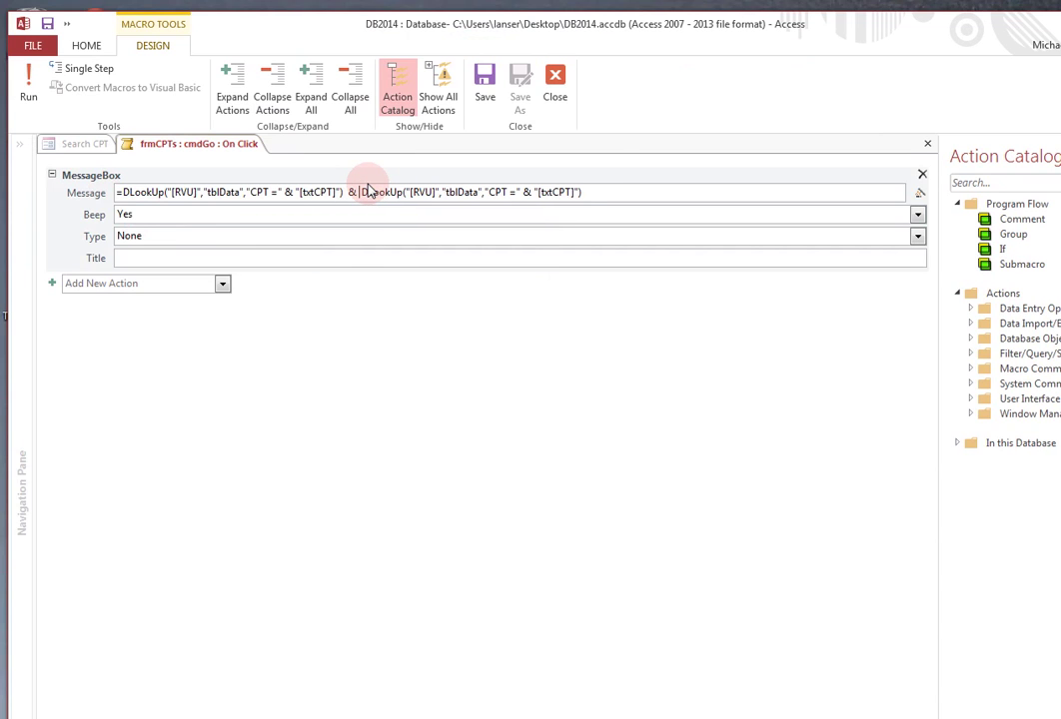
pyautogui.write('"')
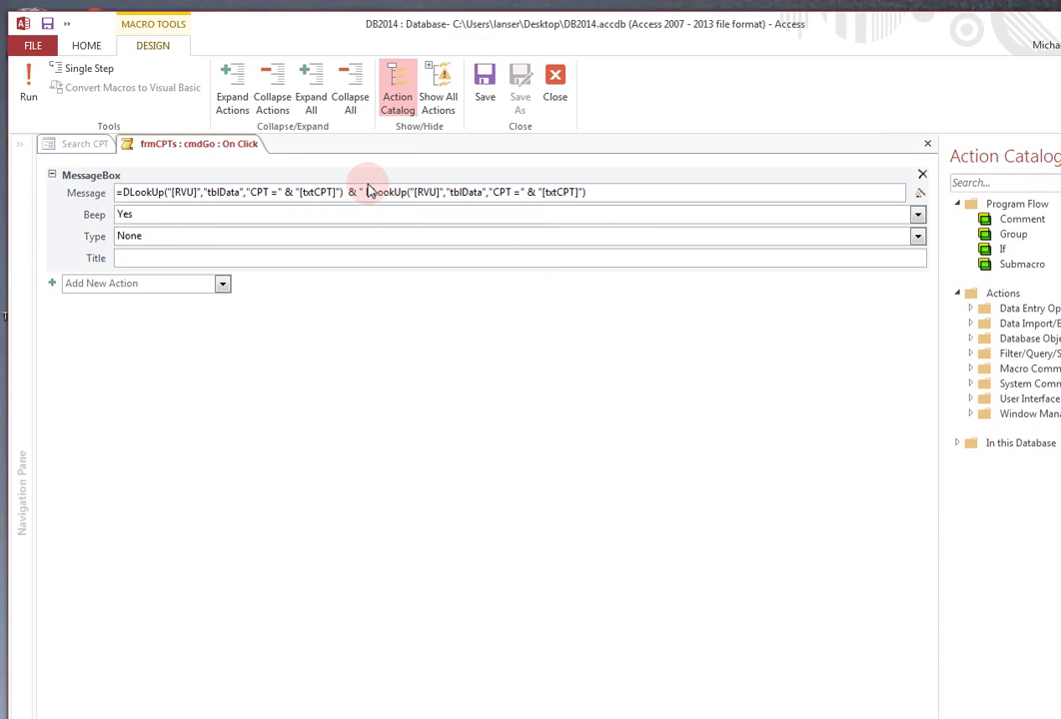
pyautogui.press('BackSpace')
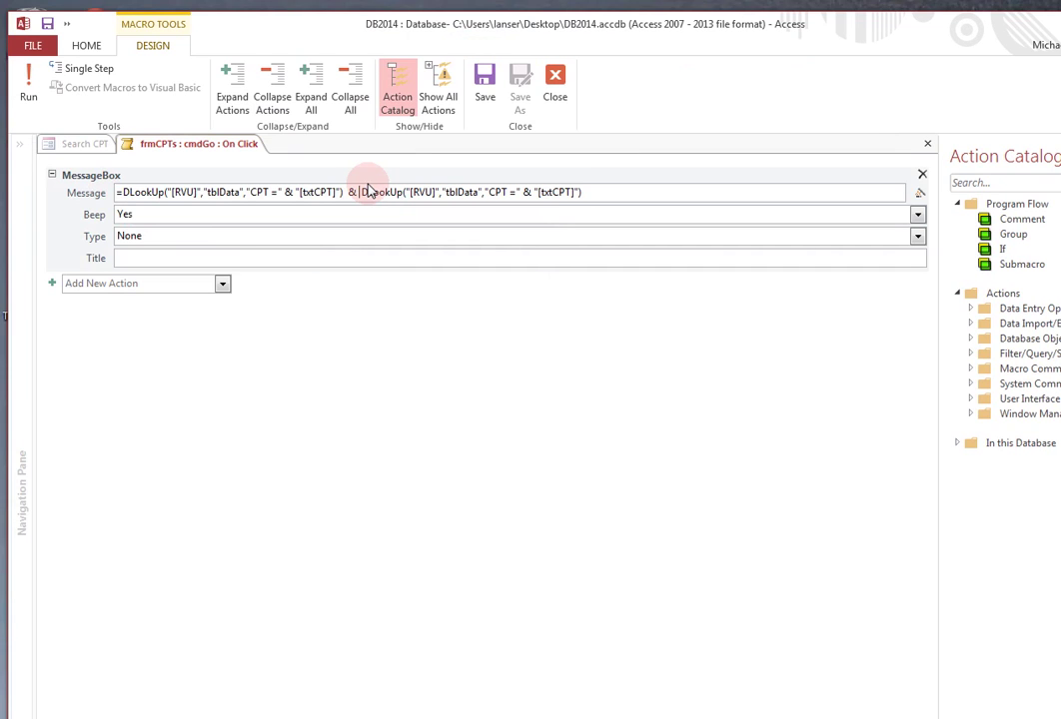
# Change the field looked up by the second DLookUp in the message to [Descrip]
pyautogui.doubleClick(420, 192)
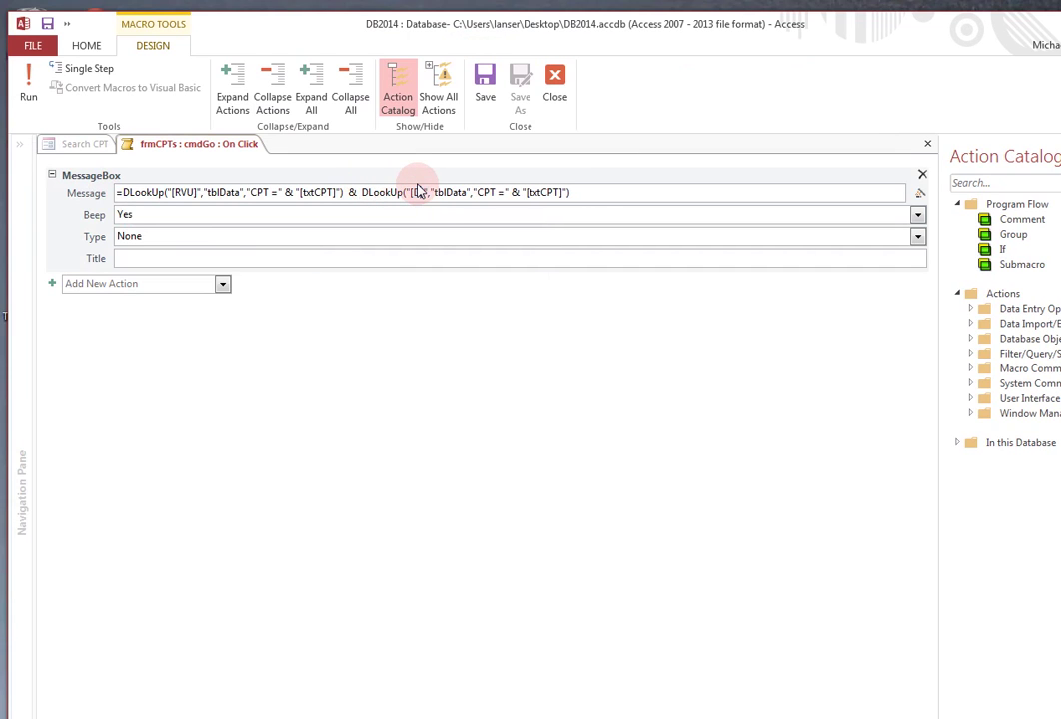
pyautogui.write('Descript')
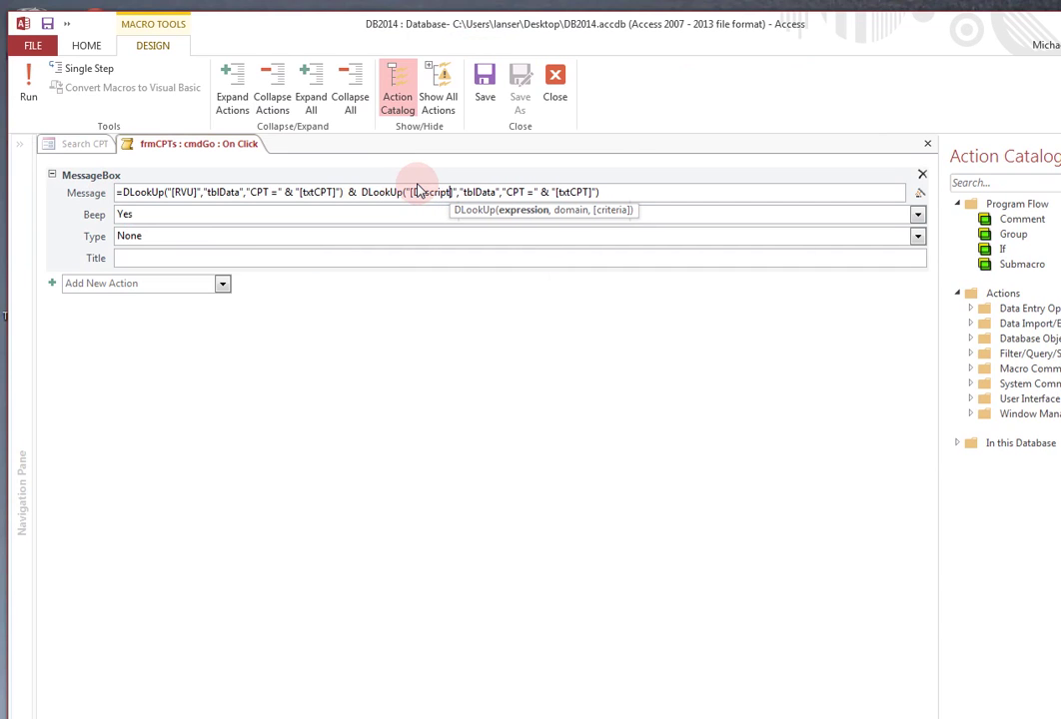
pyautogui.press('BackSpace')
pyautogui.press('BackSpace')
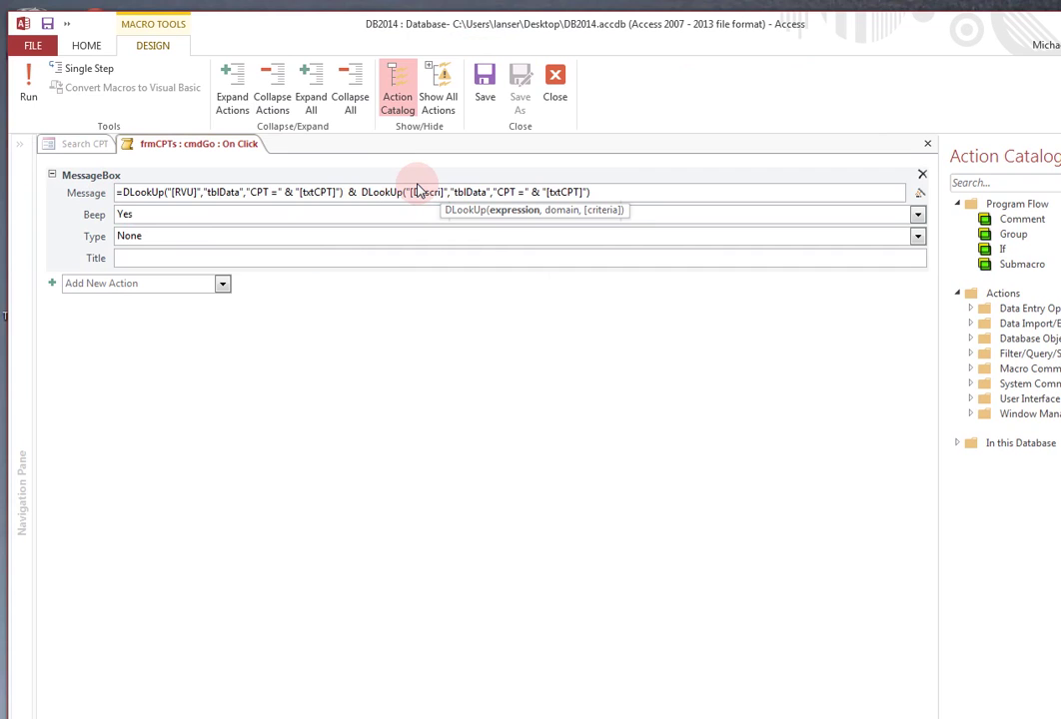
pyautogui.write('p')
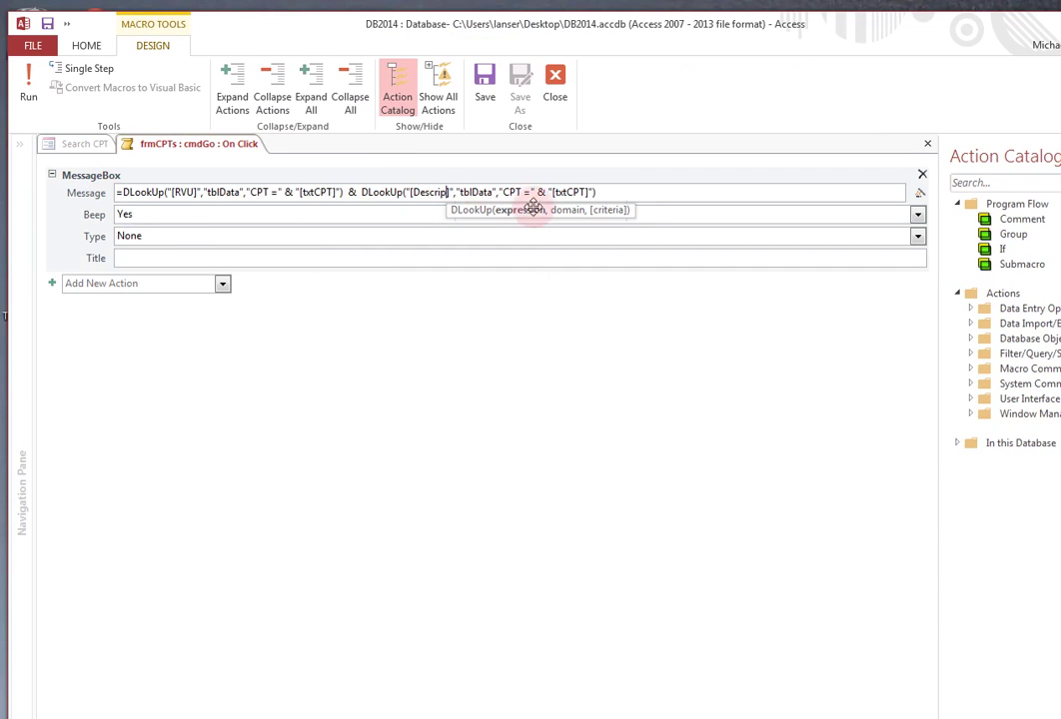
# Insert a quoted two-space separator and another & between the two DLookUp expressions in the message
pyautogui.click(357, 193)
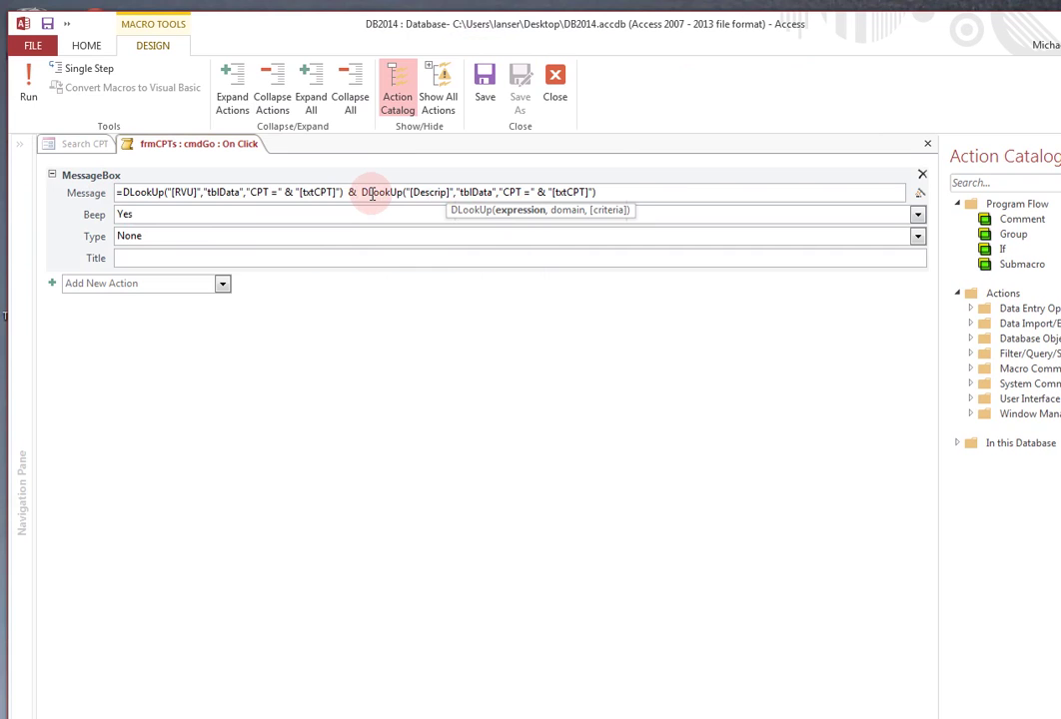
pyautogui.write('"  ')
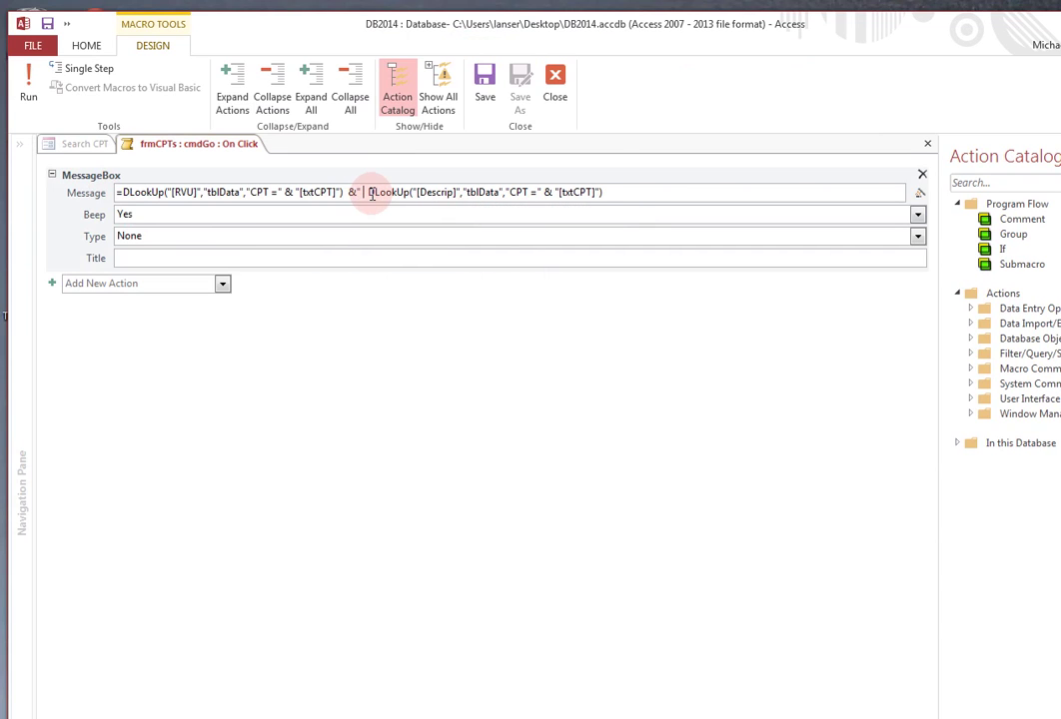
pyautogui.write('"')
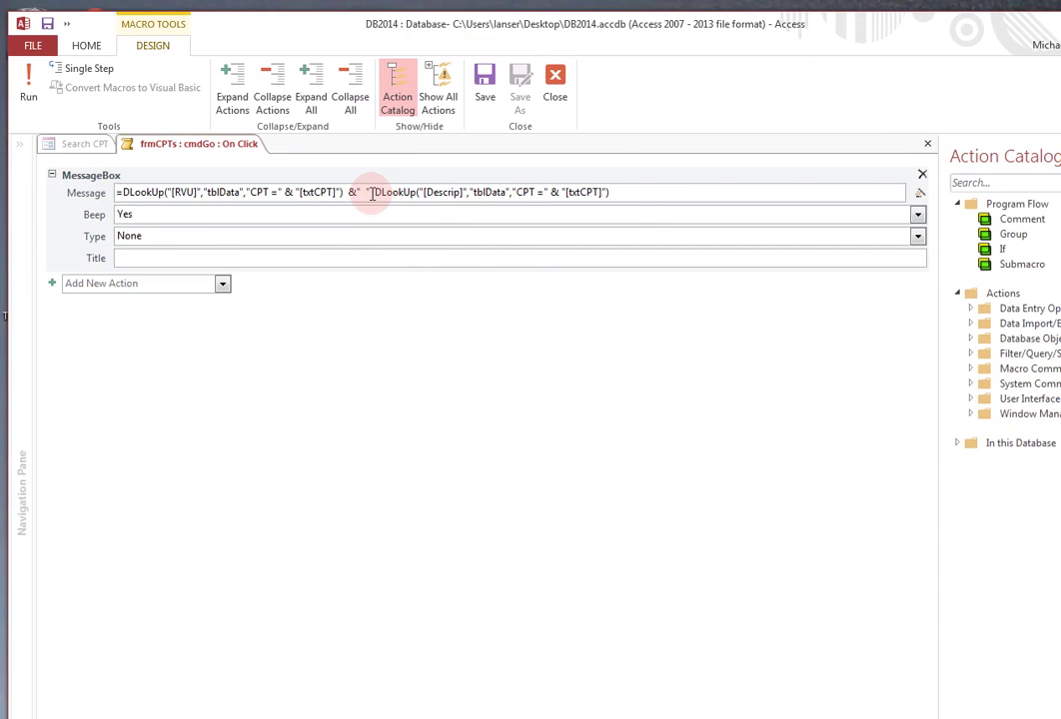
pyautogui.write('&')
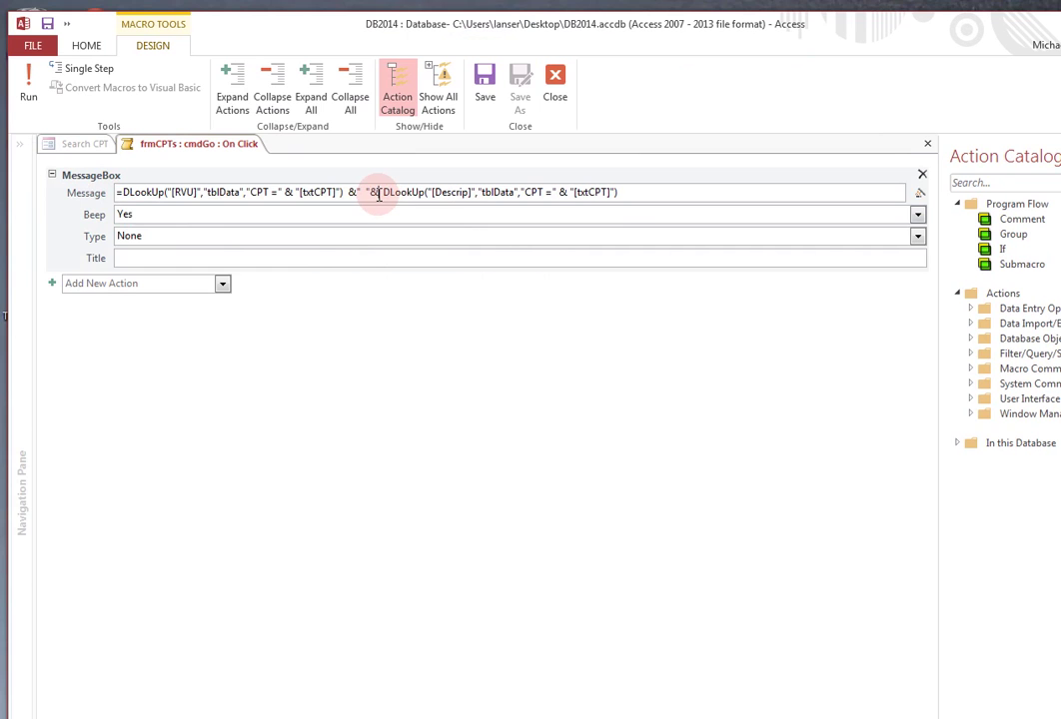
# Save and close the Go button's macro, and save and close the form
pyautogui.click(486, 85)
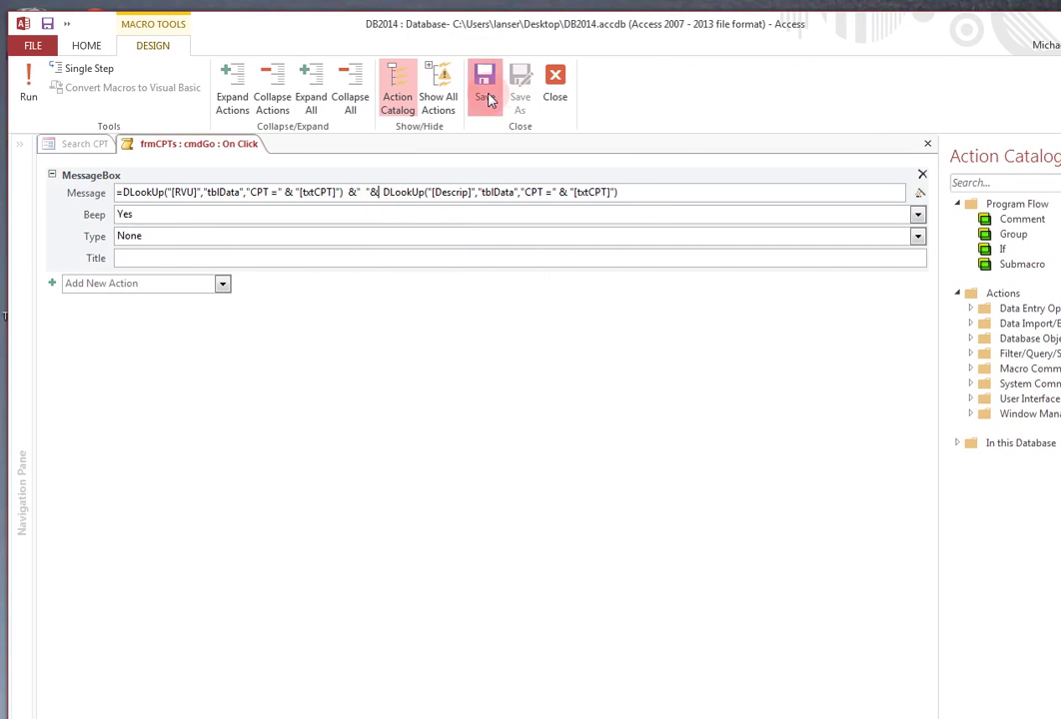
pyautogui.click(555, 88)
pyautogui.rightClick(244, 147)
pyautogui.click(260, 152)
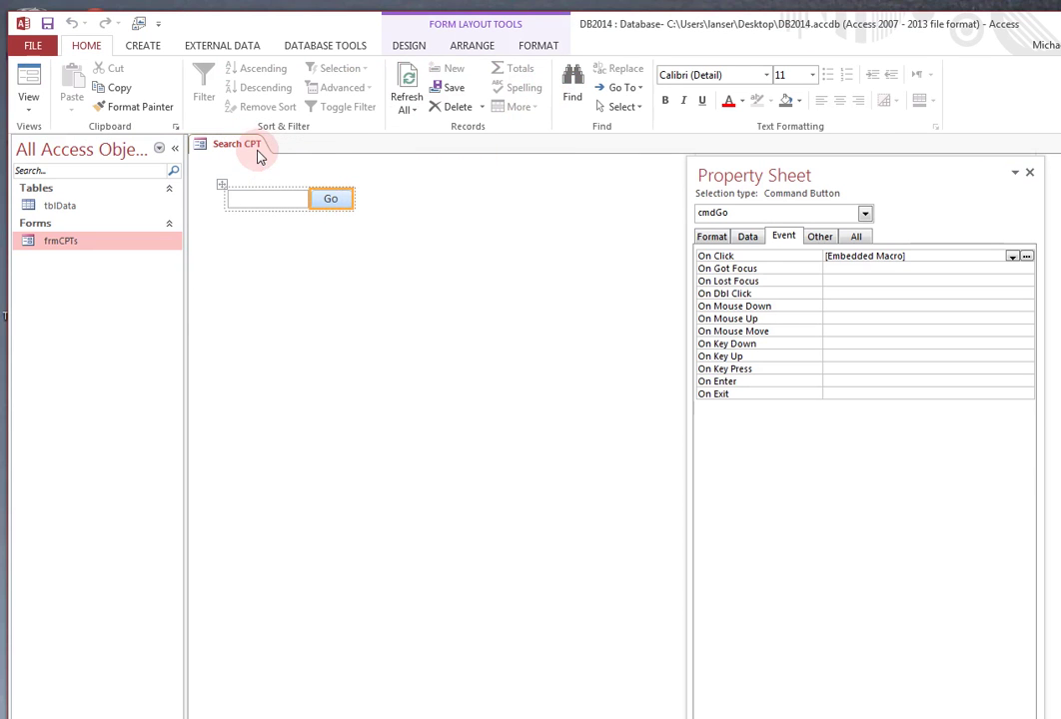
pyautogui.rightClick(253, 148)
pyautogui.click(289, 179)
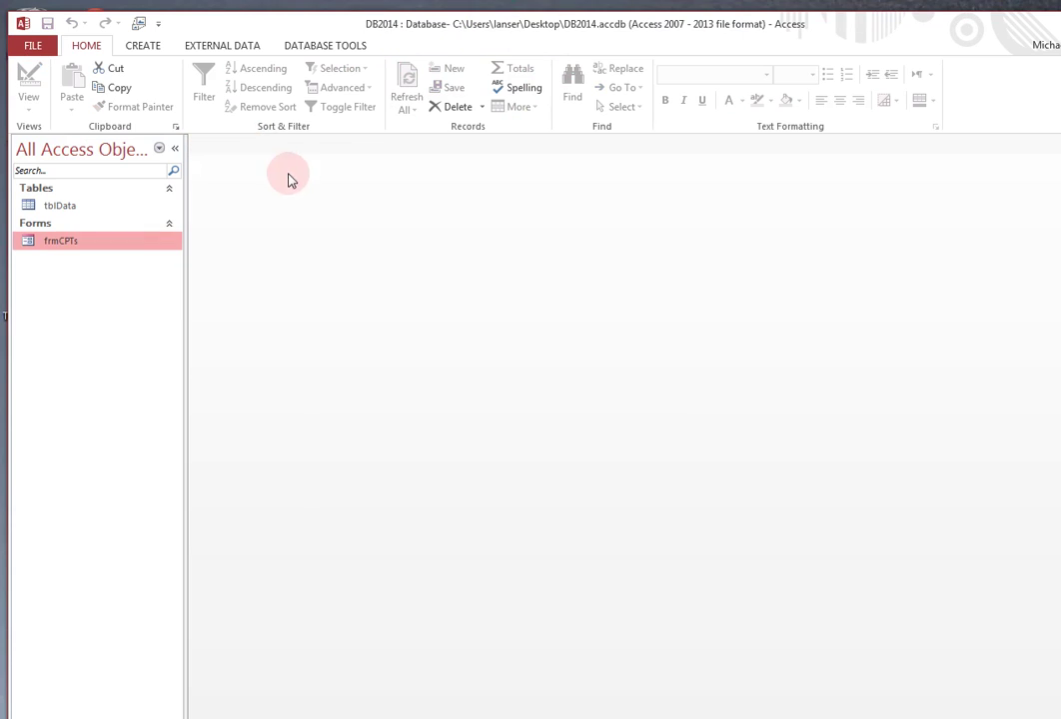
# Open frmCPTs, test the Go button with CPT code 10021, and dismiss the message
pyautogui.doubleClick(123, 247)
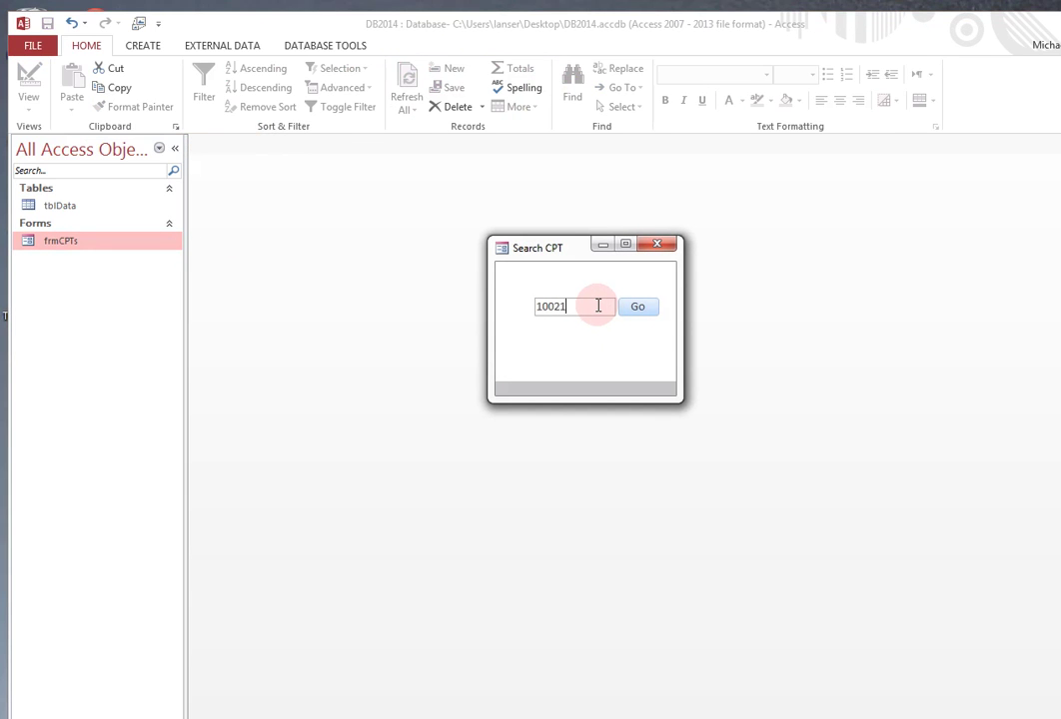
pyautogui.write('10021')
pyautogui.click(631, 307)
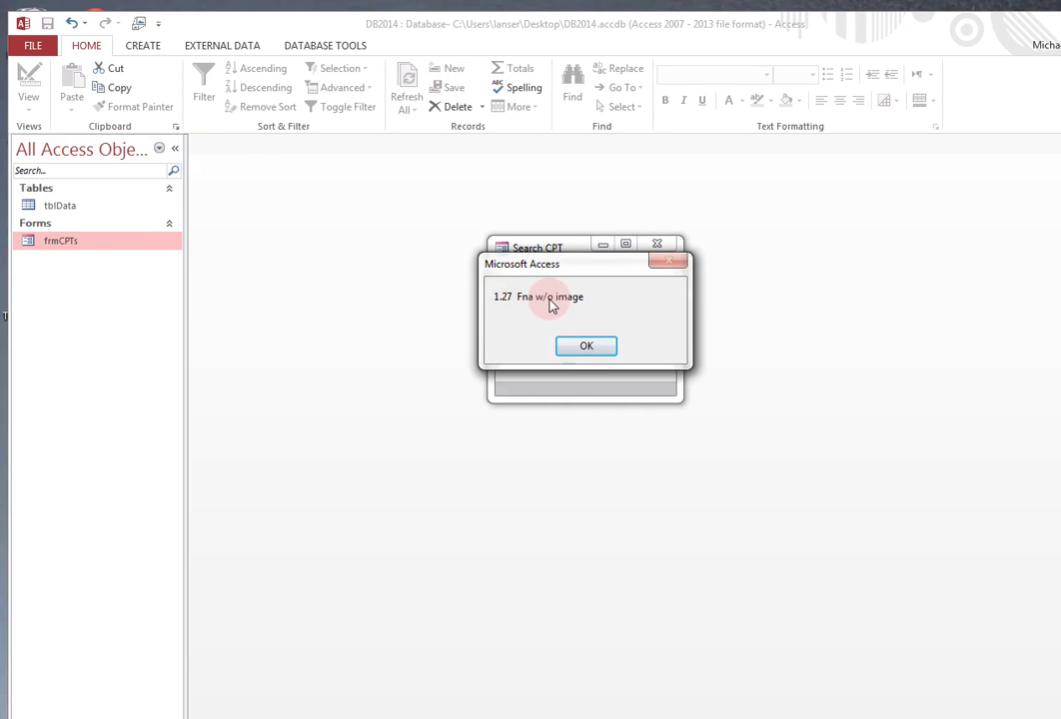
pyautogui.click(593, 350)
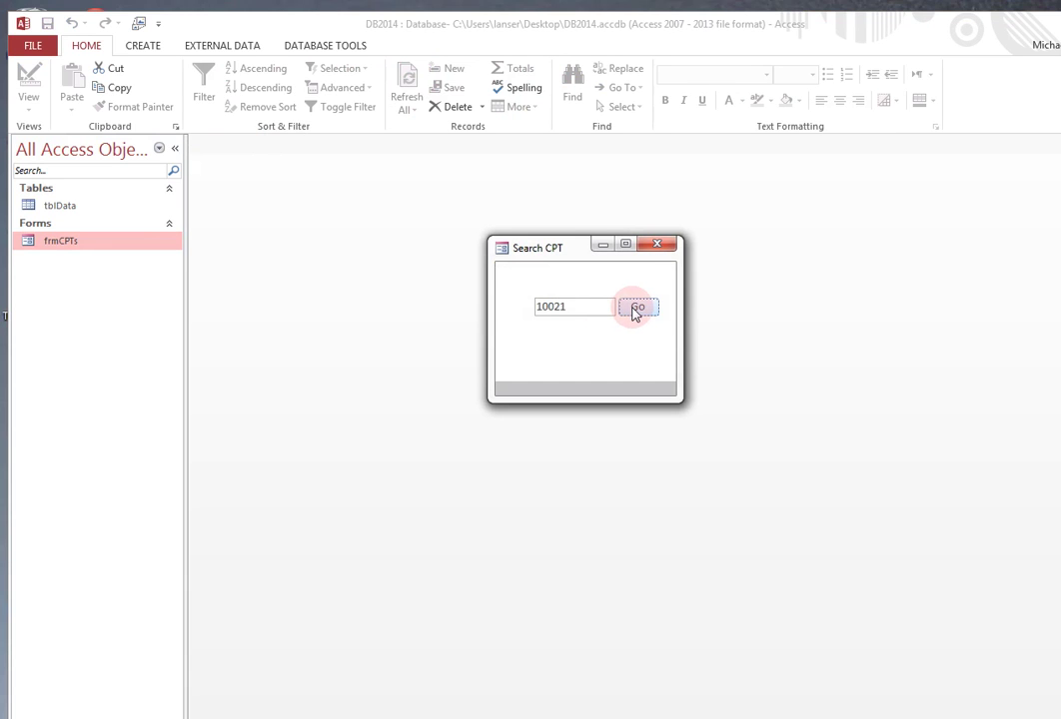
# Switch the form to Layout View and open the embedded macro of the Go button's On Click event
pyautogui.rightClick(543, 249)
pyautogui.click(578, 337)
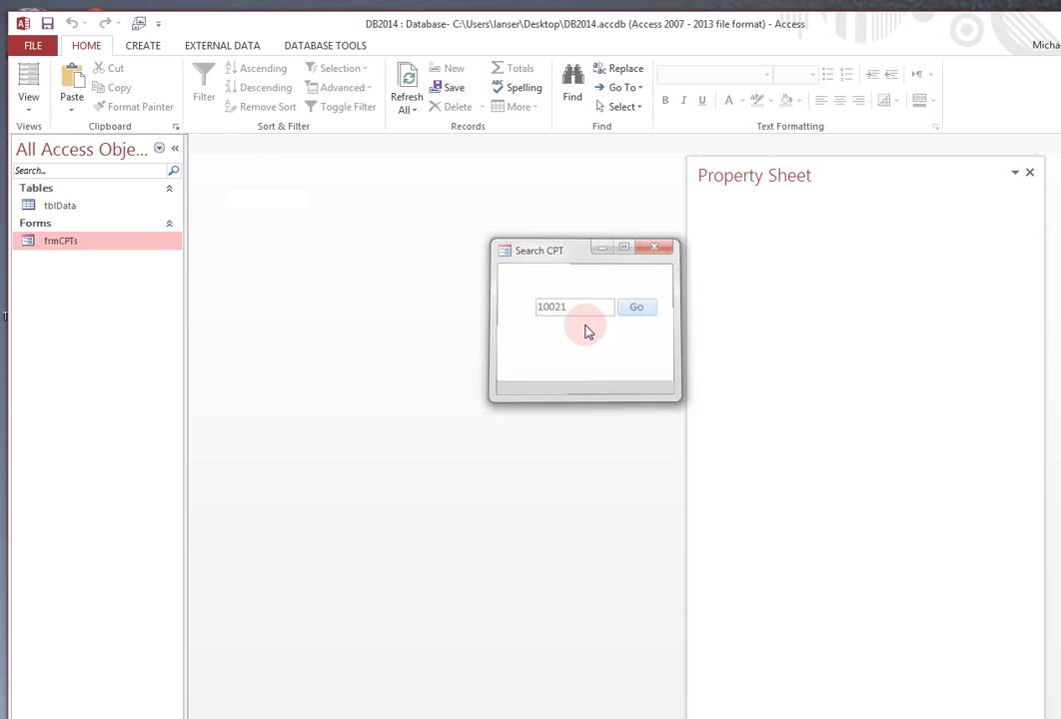
pyautogui.click(327, 200)
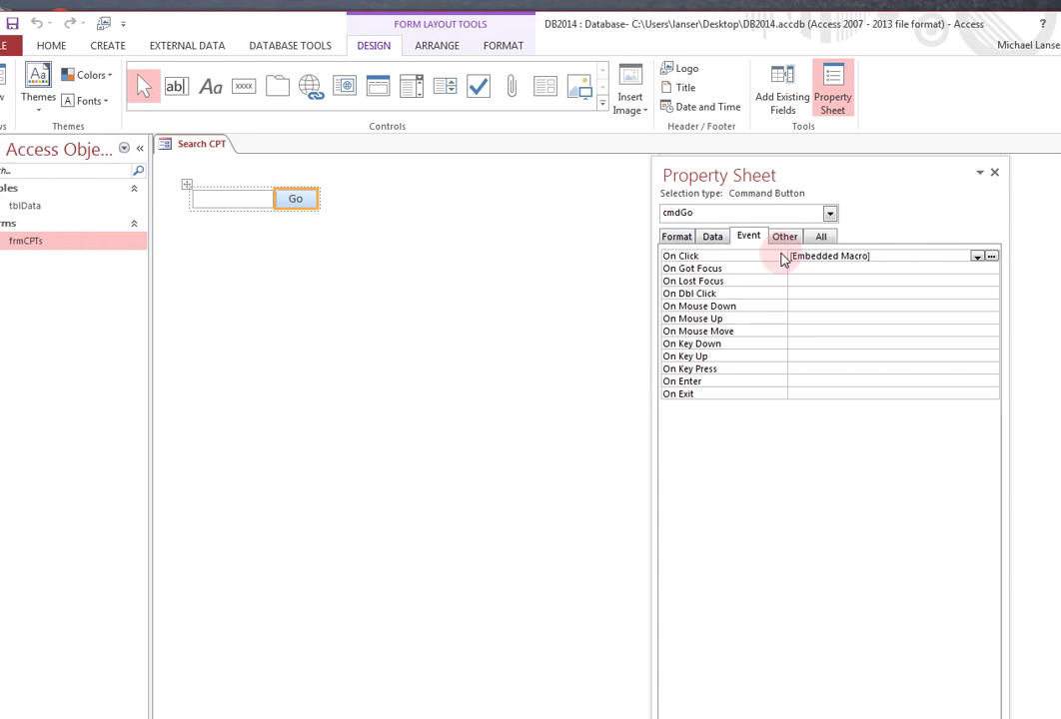
pyautogui.moveTo(815, 175); pyautogui.dragTo(463, 174)
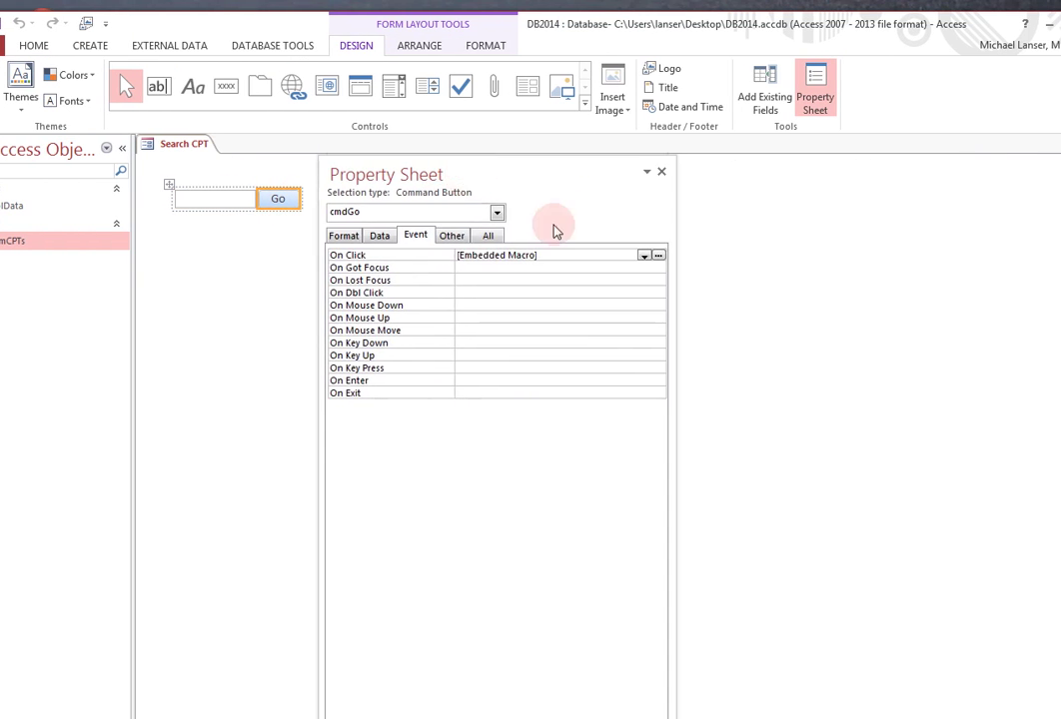
pyautogui.click(660, 257)
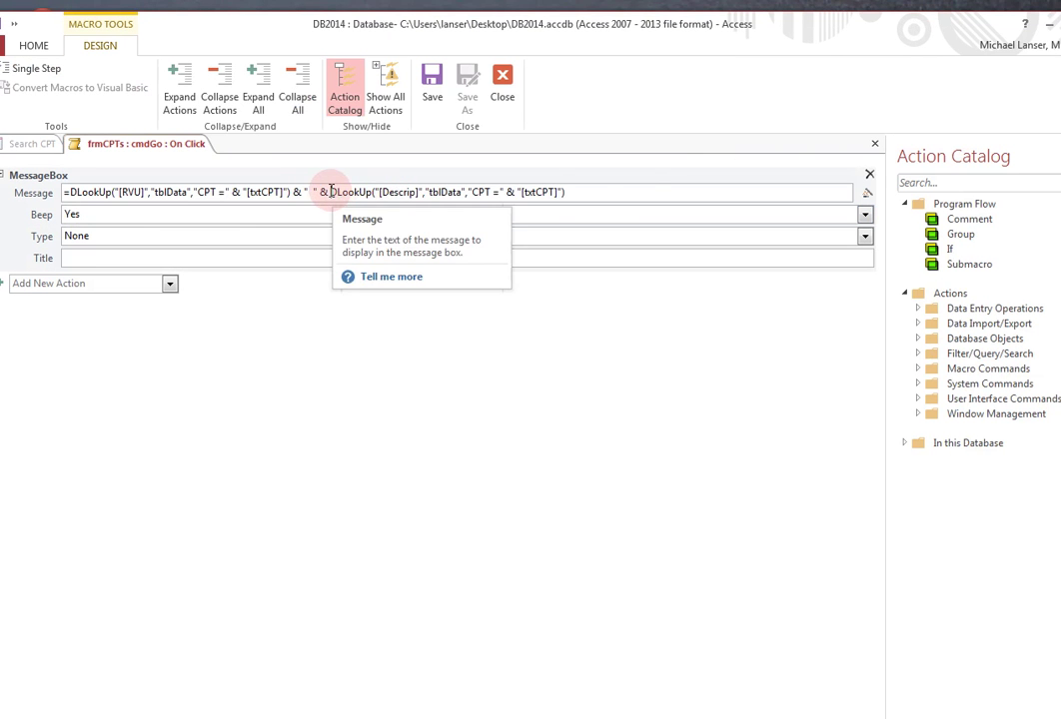
# Move the [Descrip] DLookUp expression to the start of the message, directly after the equals sign
pyautogui.moveTo(331, 191); pyautogui.dragTo(635, 194)
pyautogui.rightClick(505, 191)
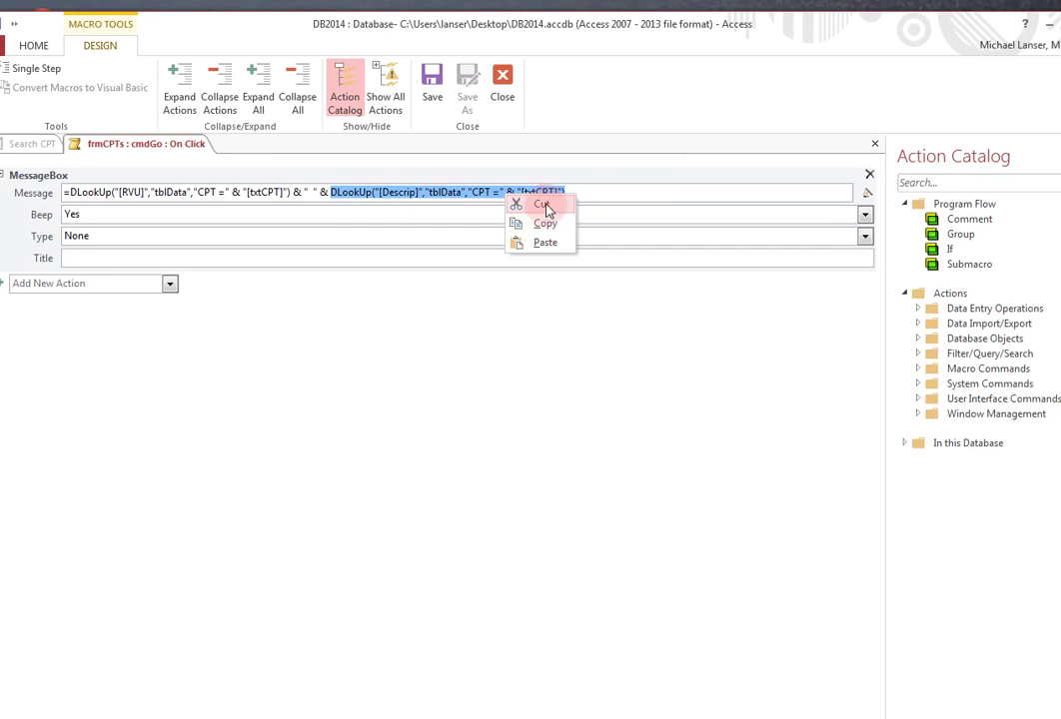
pyautogui.click(542, 205)
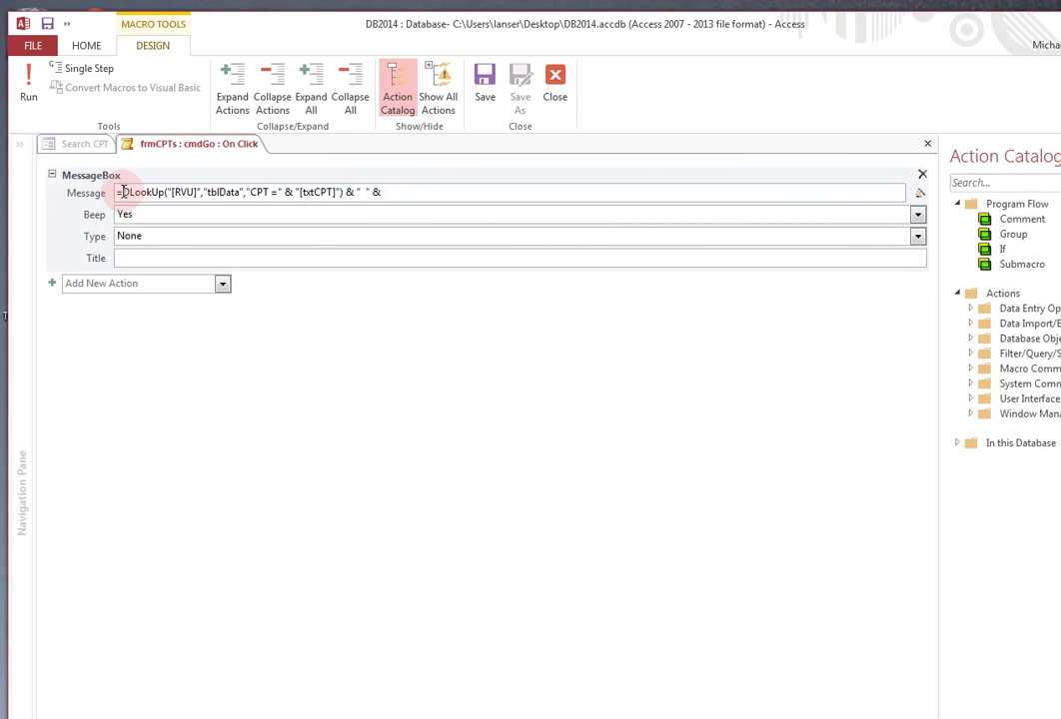
pyautogui.rightClick(123, 192)
pyautogui.click(163, 242)
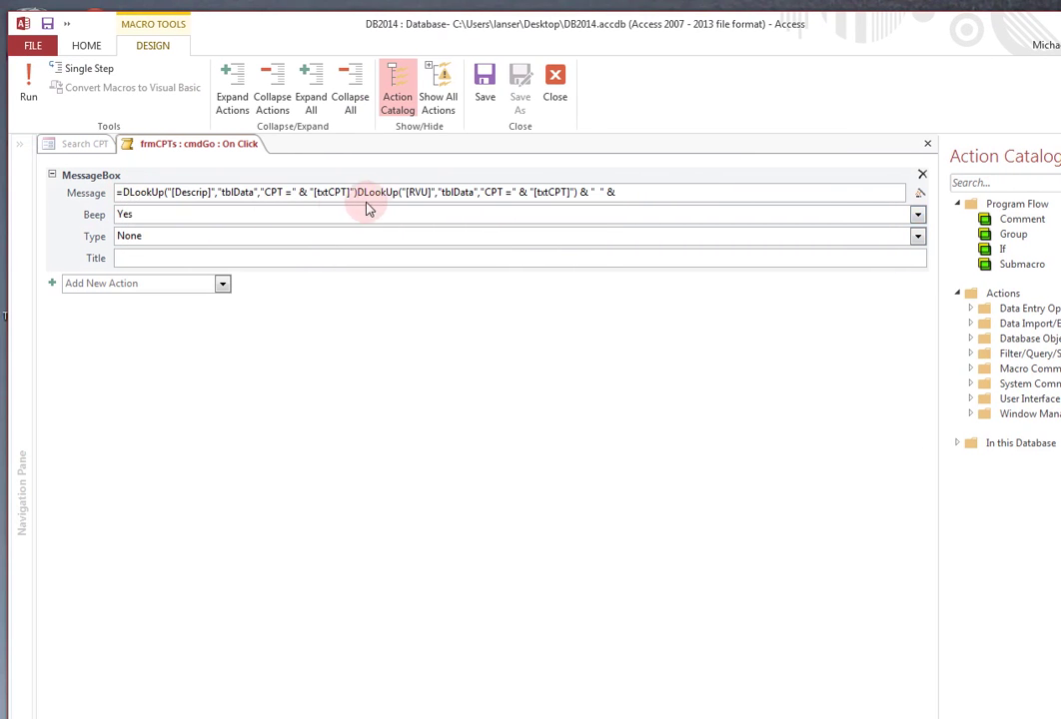
# Move the trailing & " " & separator between the [Descrip] and [RVU] DLookUp expressions
pyautogui.moveTo(579, 192); pyautogui.dragTo(632, 192)
pyautogui.rightClick(592, 192)
pyautogui.click(628, 205)
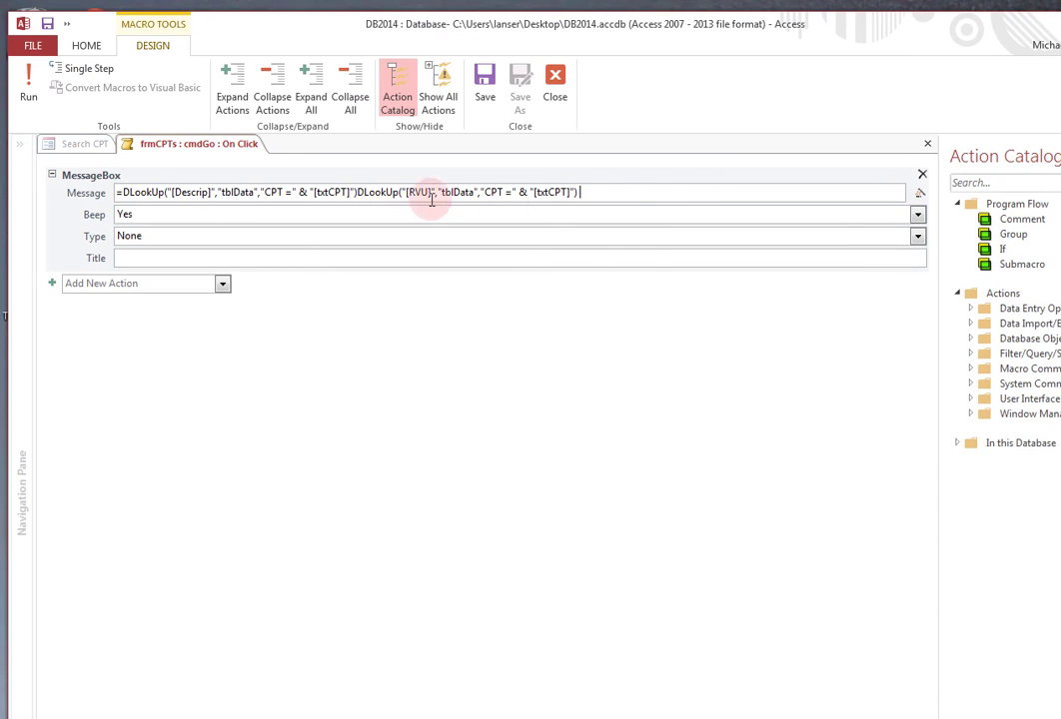
pyautogui.click(357, 192)
pyautogui.rightClick(357, 191)
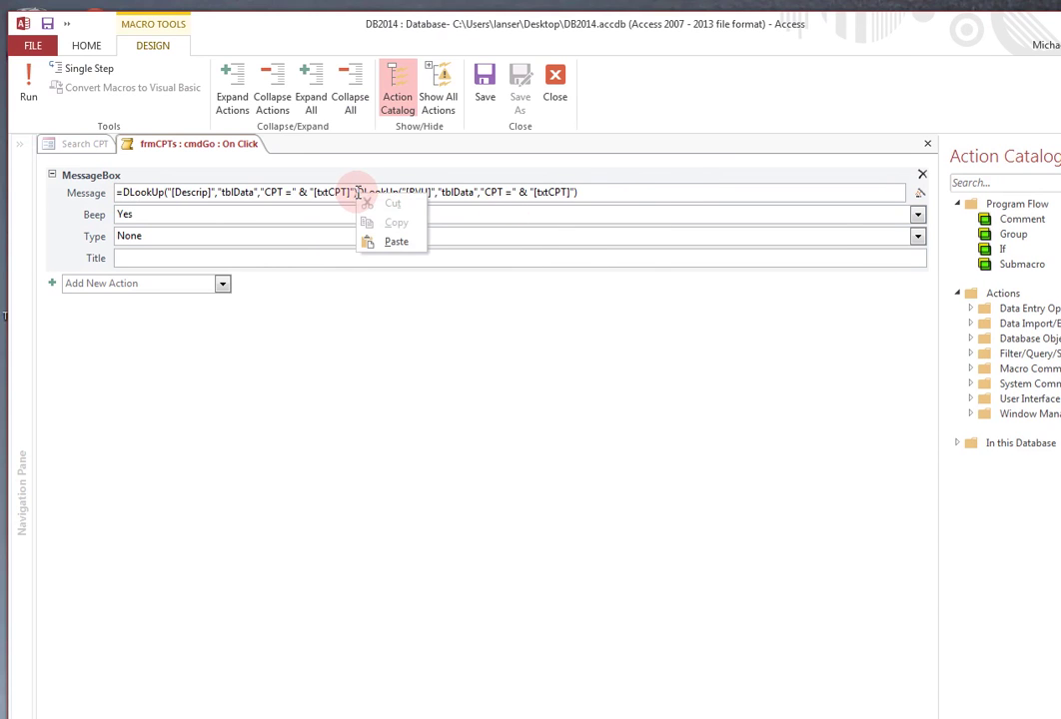
pyautogui.click(357, 192)
pyautogui.rightClick(357, 192)
pyautogui.click(386, 239)
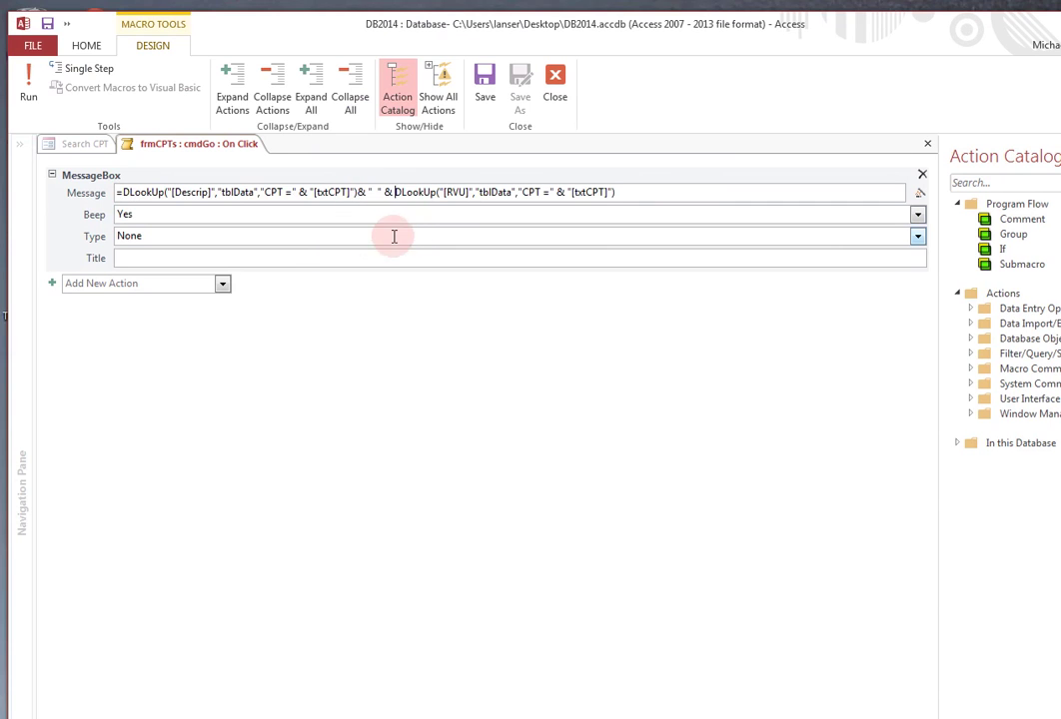
# Replace the blank separator text between the two lookups with ", wRVU = "
pyautogui.click(383, 192)
pyautogui.write('"')
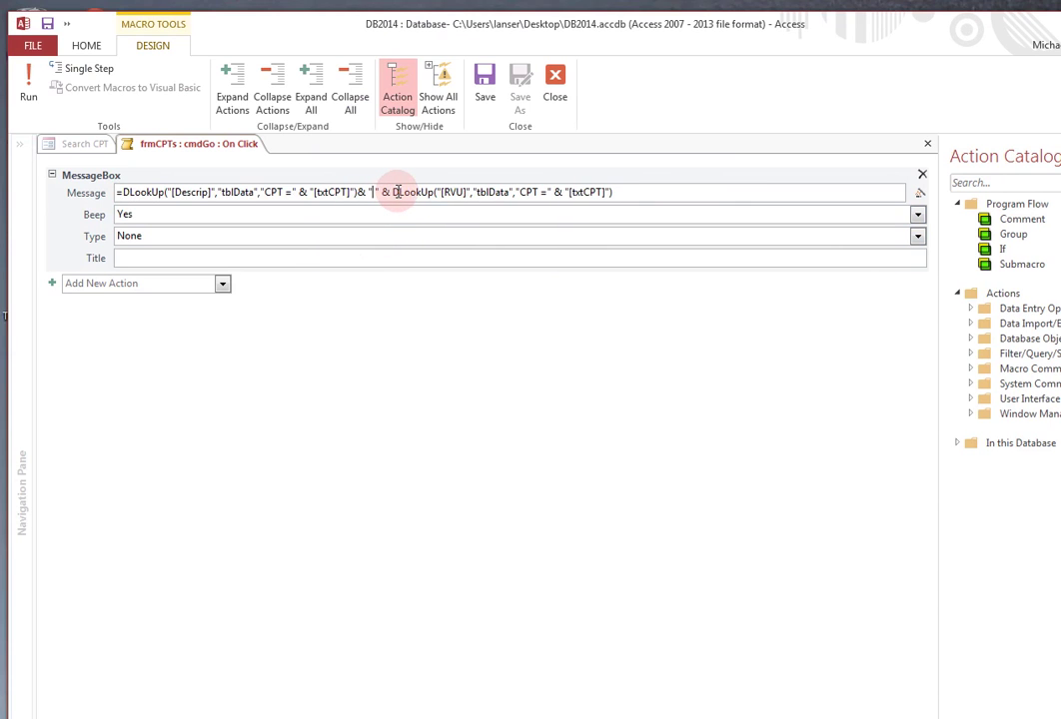
pyautogui.write(', ')
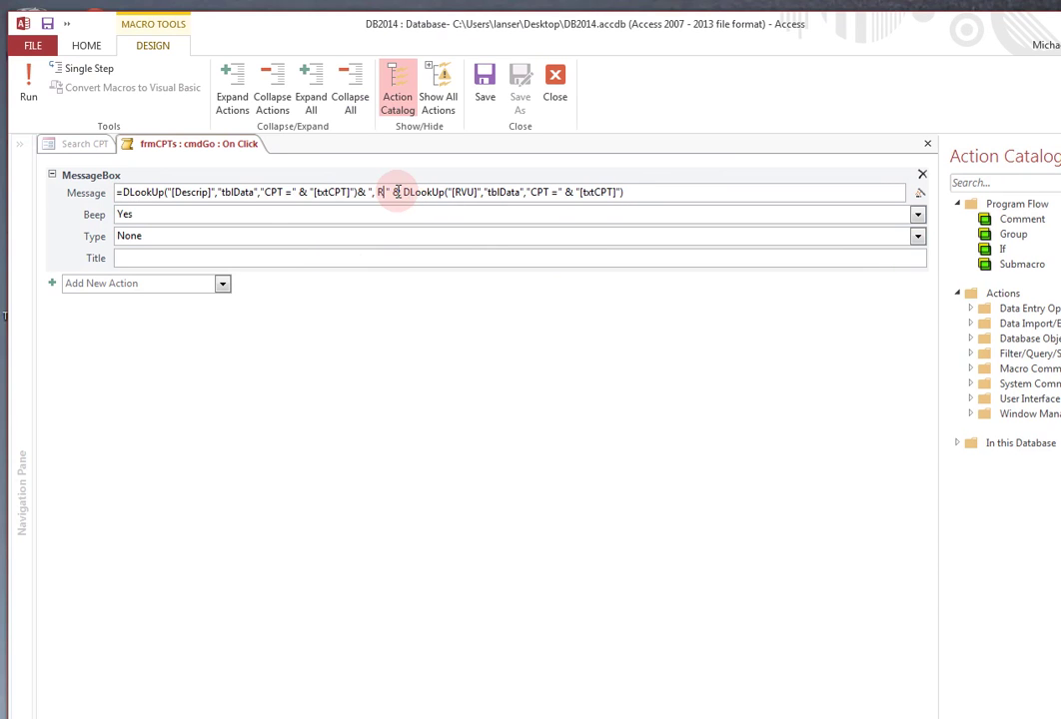
pyautogui.write('w ')
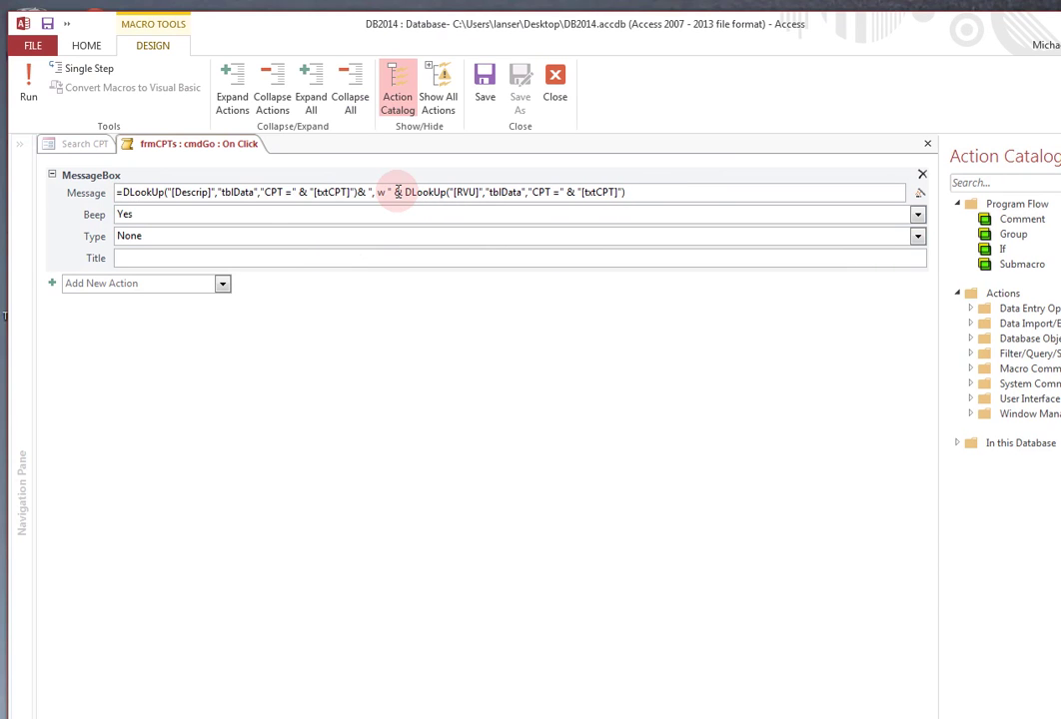
pyautogui.write('RVU')
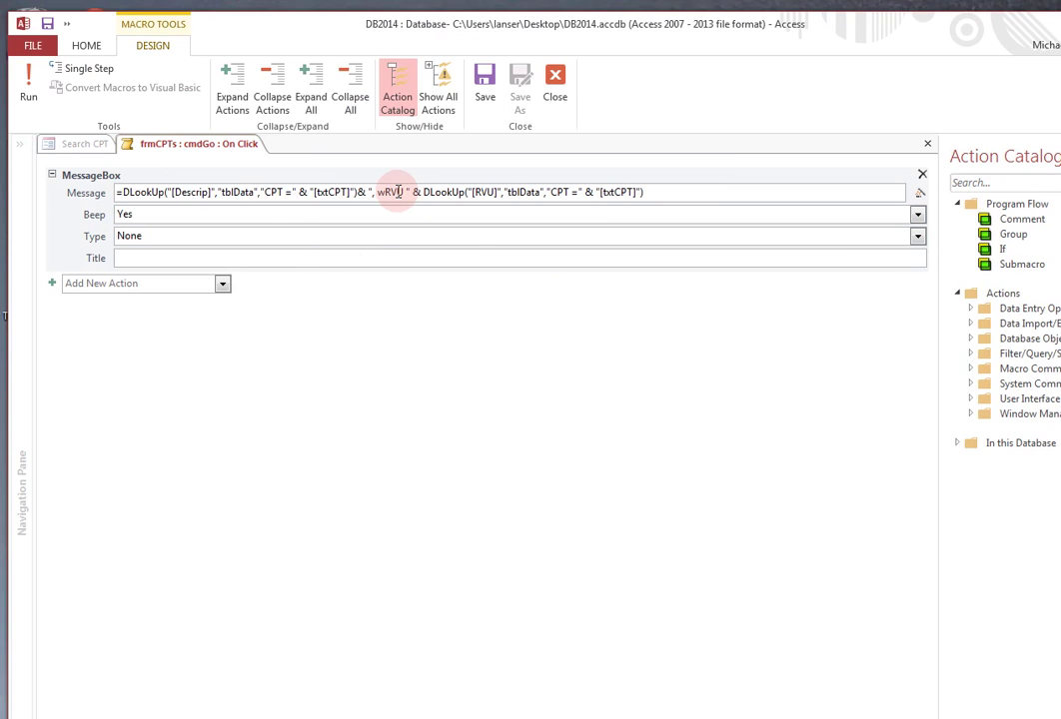
pyautogui.write(' =')
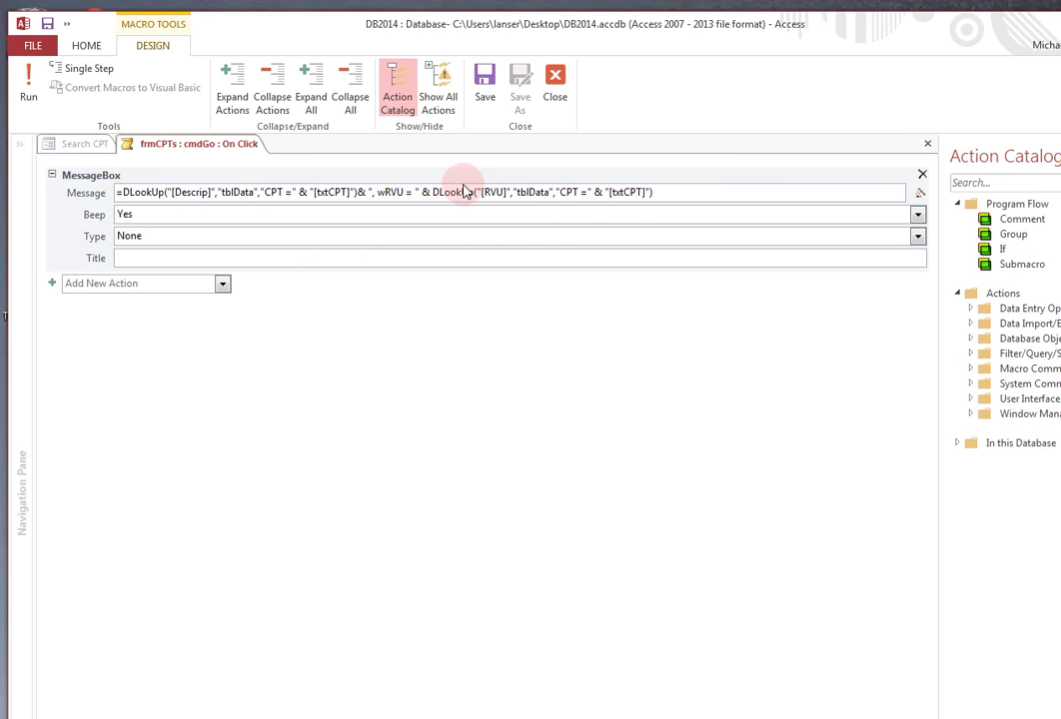
# Close the macro with its changes saved, and save and close the Search CPT form
pyautogui.click(560, 99)
pyautogui.rightClick(249, 149)
pyautogui.click(250, 152)
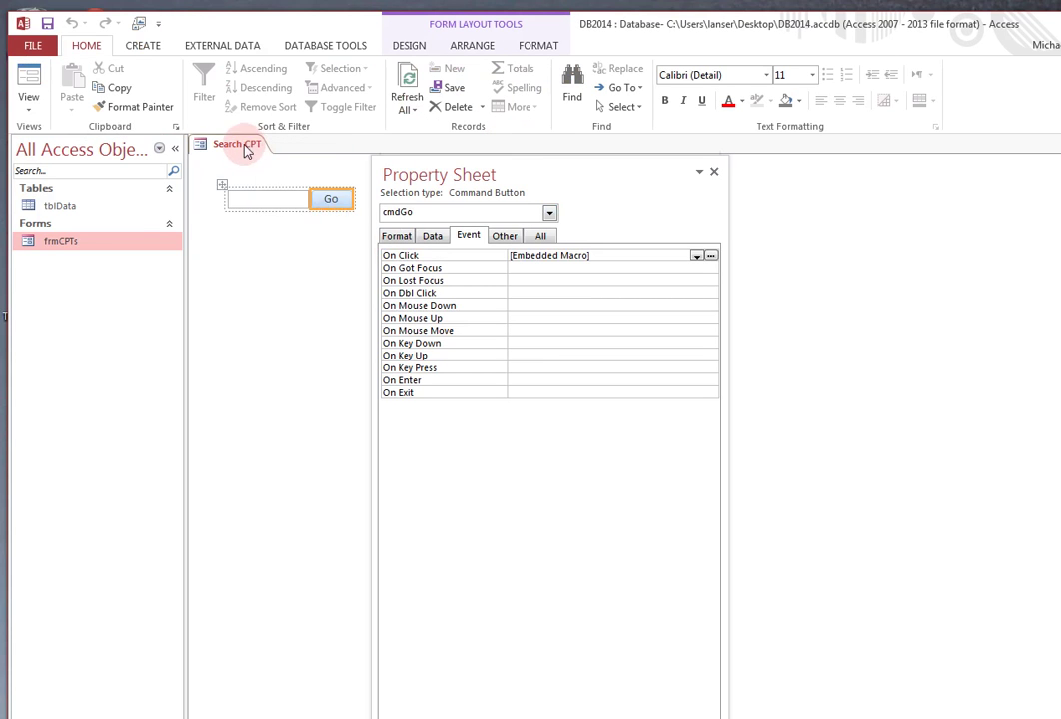
pyautogui.rightClick(247, 150)
pyautogui.click(284, 173)
# Reopen frmCPTs, run the Go button for CPT code 10021, and close the message and the form
pyautogui.doubleClick(149, 241)
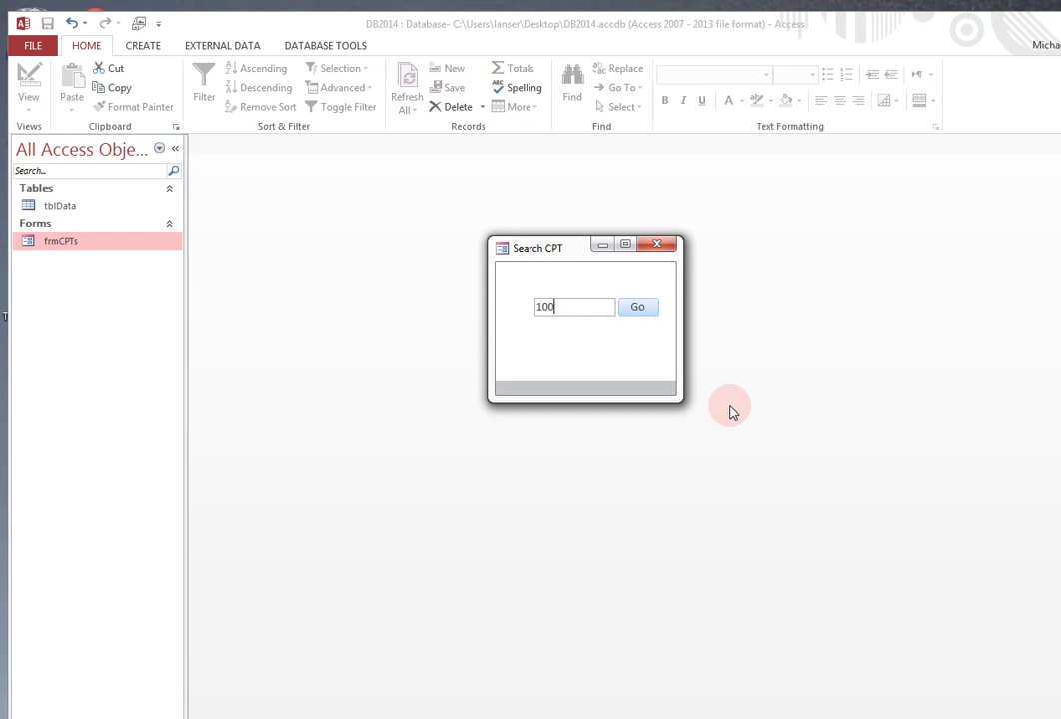
pyautogui.click(637, 308)
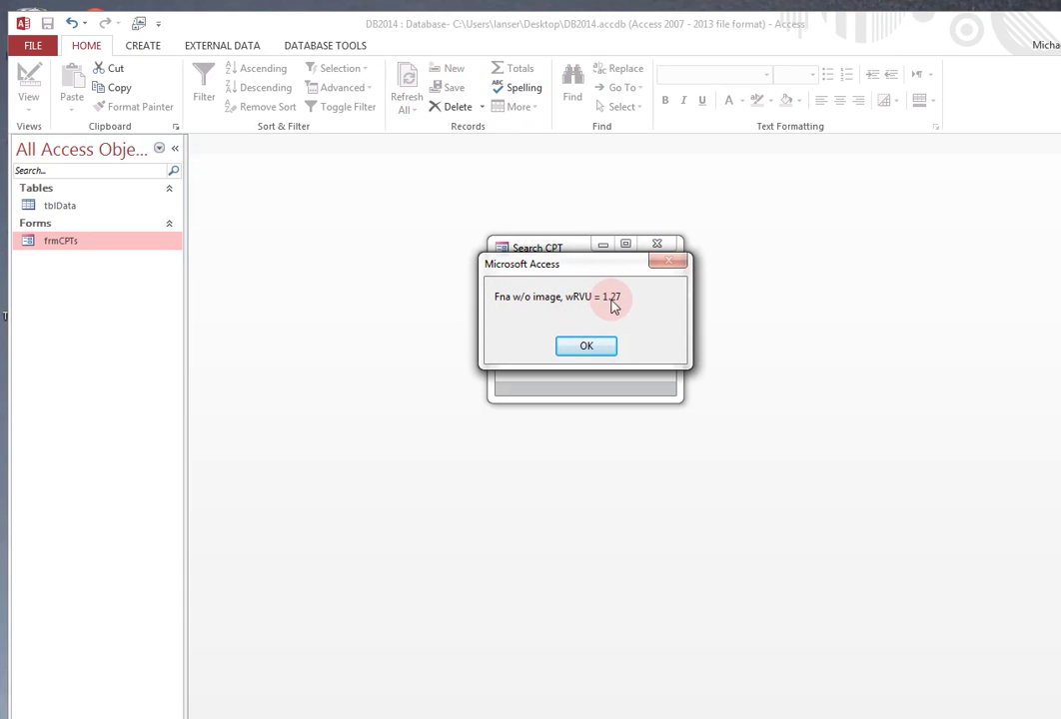
pyautogui.click(588, 347)
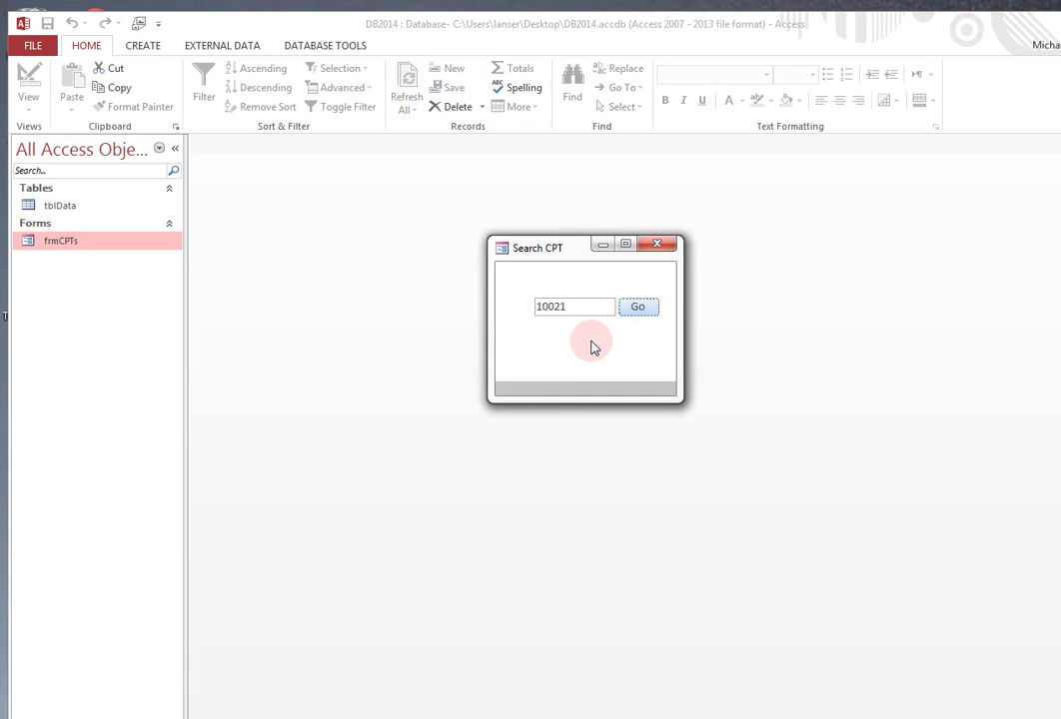
pyautogui.click(654, 245)
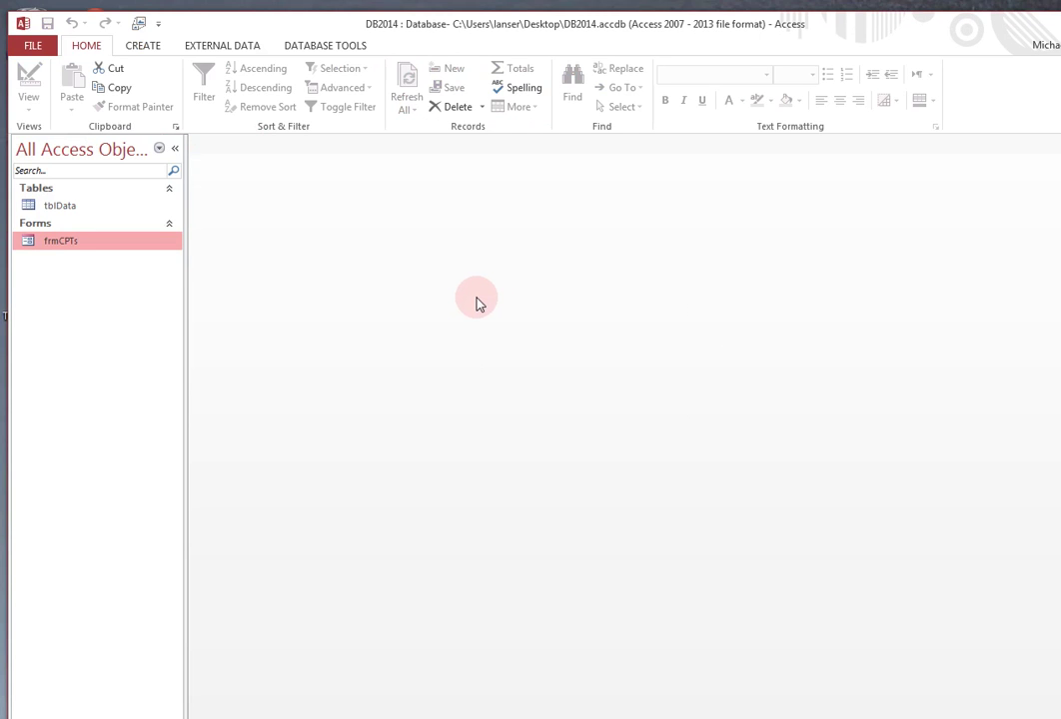